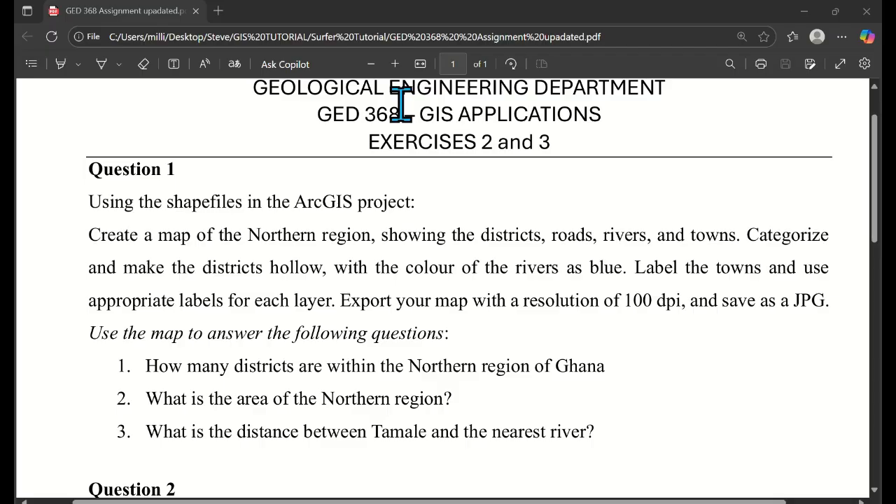
Switch to ArcMap and look over the project's available shapefiles in the Catalog.
{"action": "key", "text": "alt+Tab"}
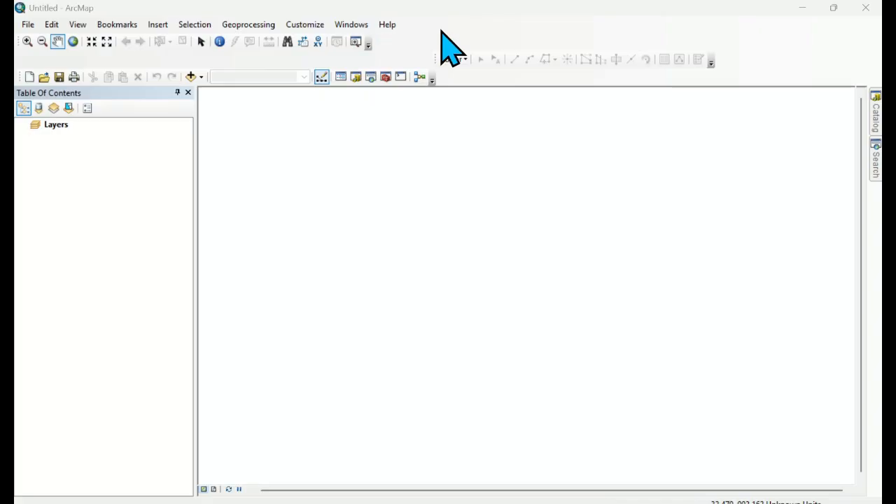
{"action": "left_click", "coordinate": [876, 122]}
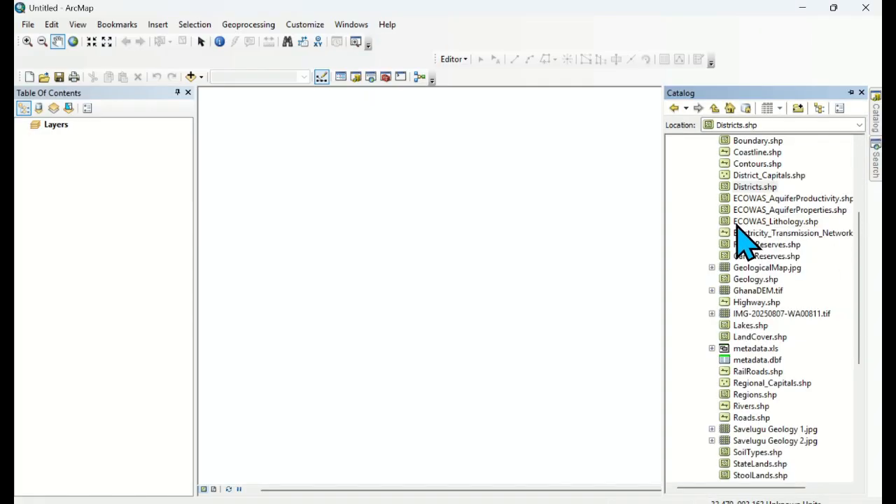
{"action": "left_click", "coordinate": [467, 198]}
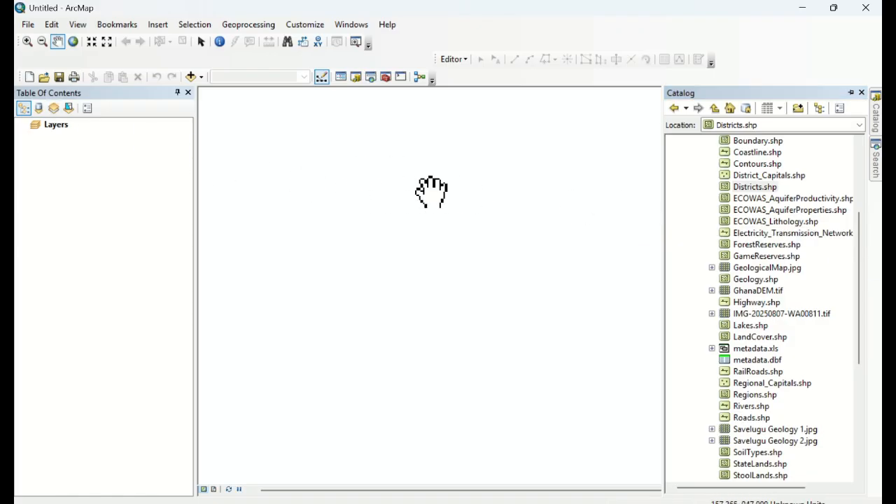
Add Districts.shp, Regions.shp, Rivers.shp, Roads.shp and Towns.shp from the ArcGIS Project folder to the map.
{"action": "left_click", "coordinate": [25, 23]}
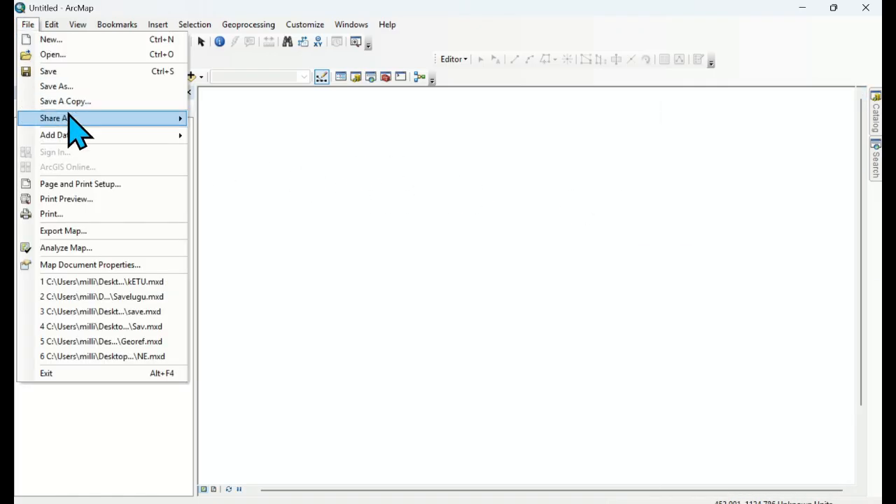
{"action": "mouse_move", "coordinate": [75, 136]}
{"action": "left_click", "coordinate": [222, 137]}
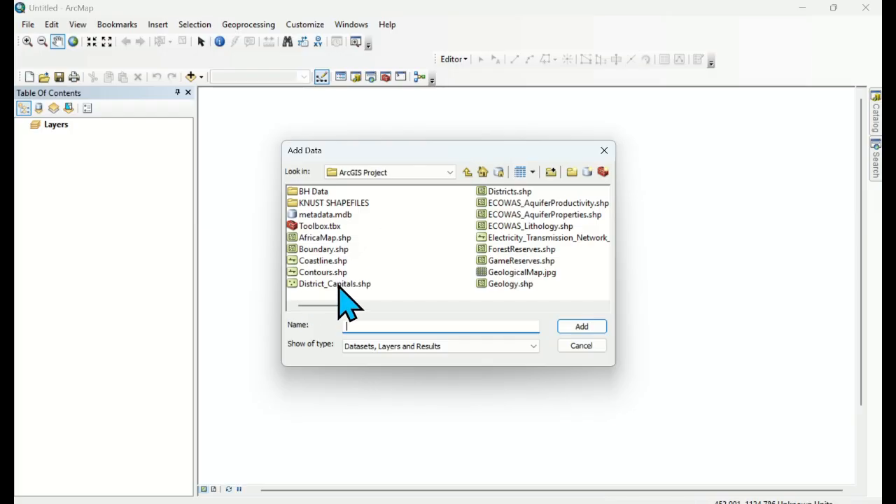
{"action": "left_click", "coordinate": [516, 193]}
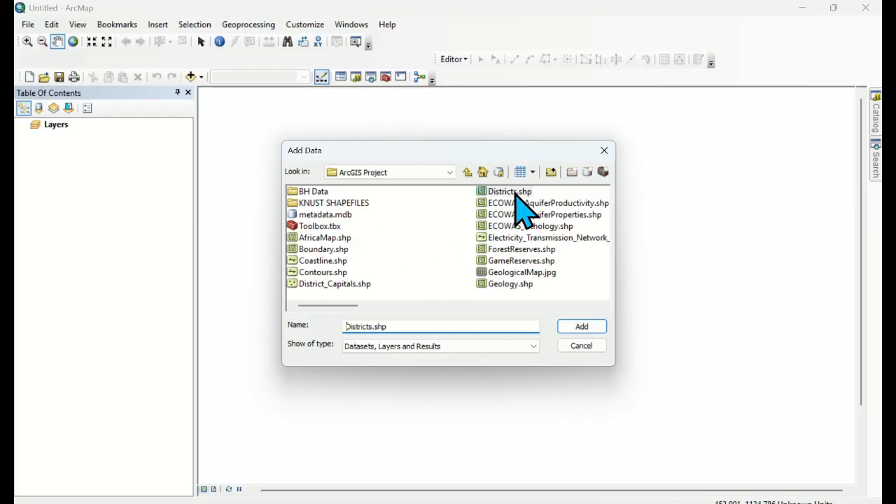
{"action": "left_click", "coordinate": [516, 193]}
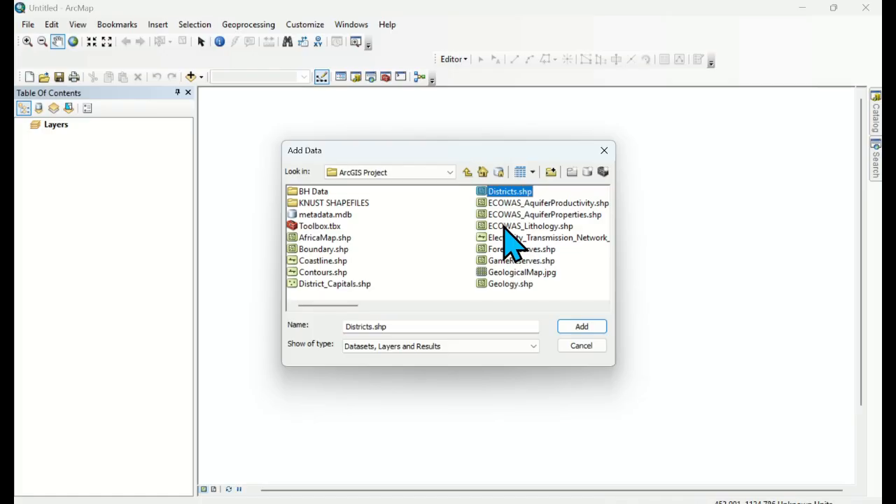
{"action": "scroll", "coordinate": [502, 231], "scroll_direction": "right", "scroll_amount": 1}
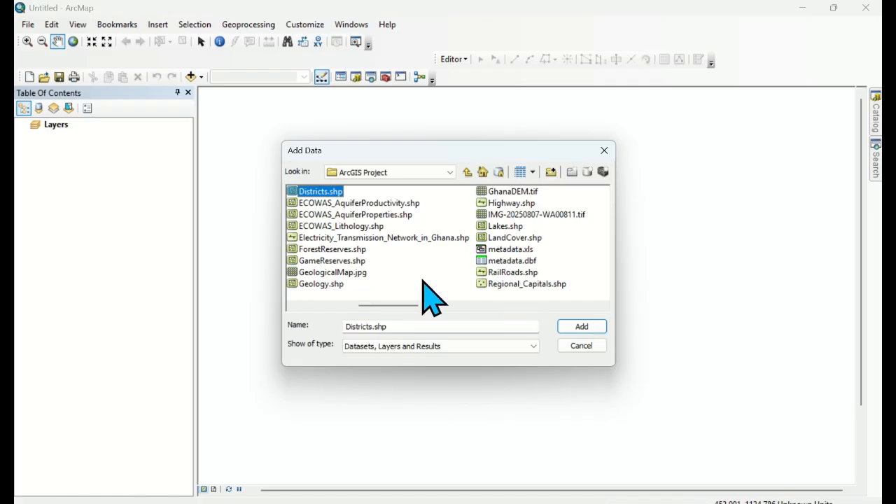
{"action": "scroll", "coordinate": [516, 250], "scroll_direction": "right", "scroll_amount": 1}
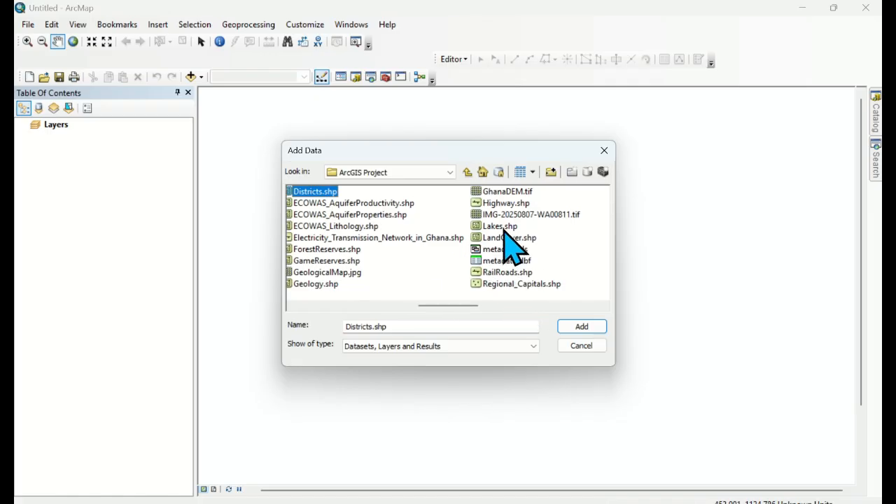
{"action": "scroll", "coordinate": [514, 248], "scroll_direction": "right", "scroll_amount": 1}
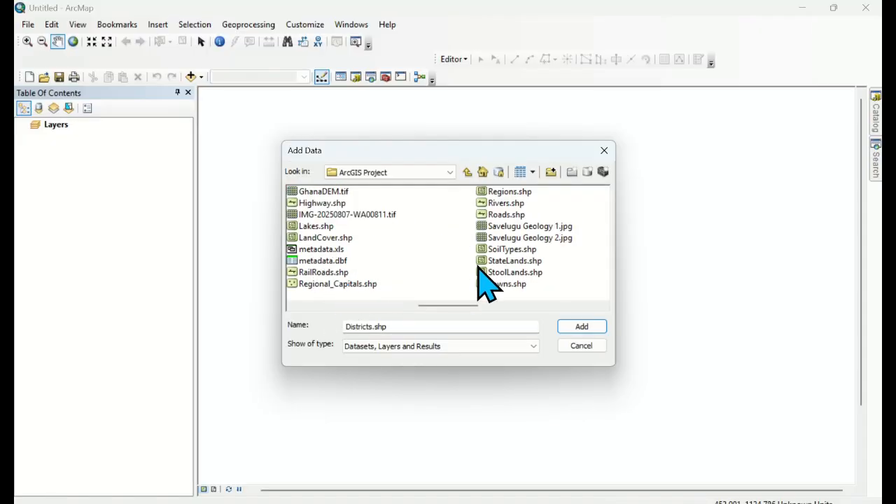
{"action": "left_click", "coordinate": [511, 192], "text": "ctrl"}
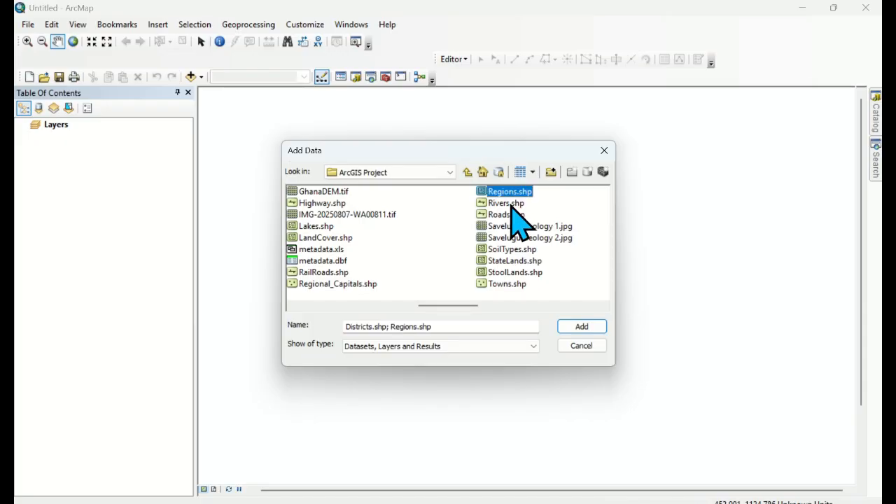
{"action": "left_click", "coordinate": [509, 203], "text": "ctrl"}
{"action": "left_click", "coordinate": [510, 214], "text": "ctrl"}
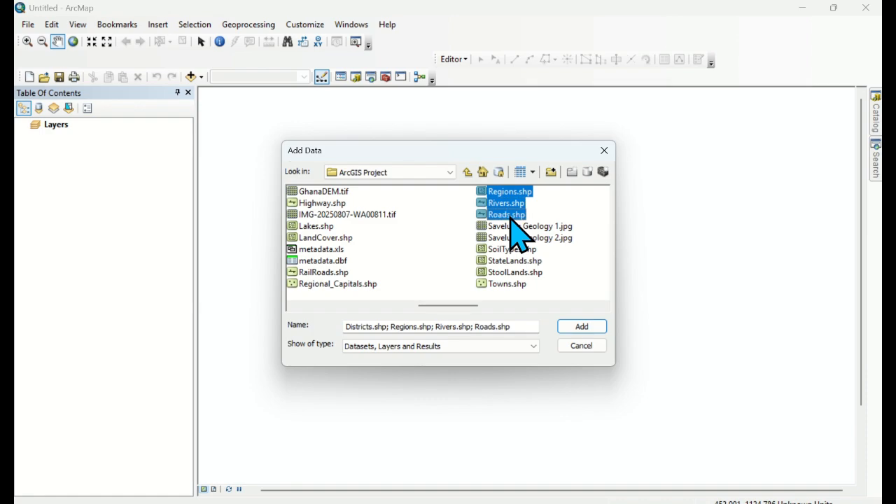
{"action": "left_click", "coordinate": [518, 287], "text": "ctrl"}
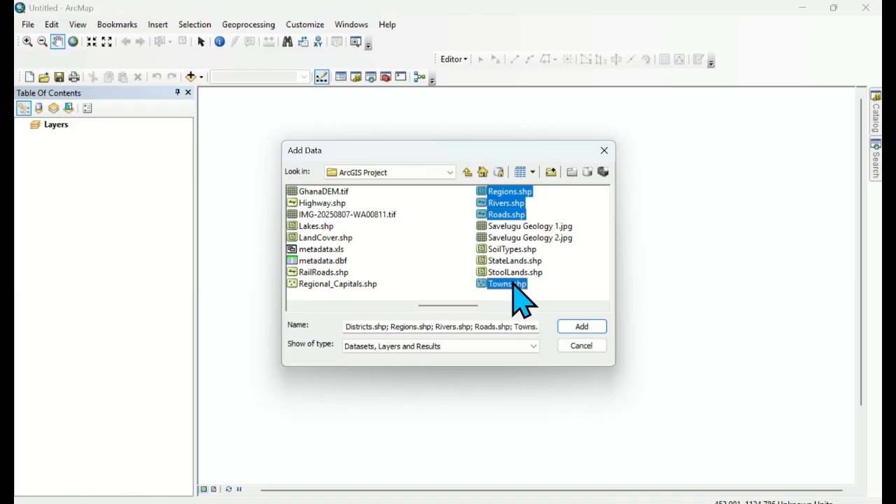
{"action": "left_click", "coordinate": [582, 327]}
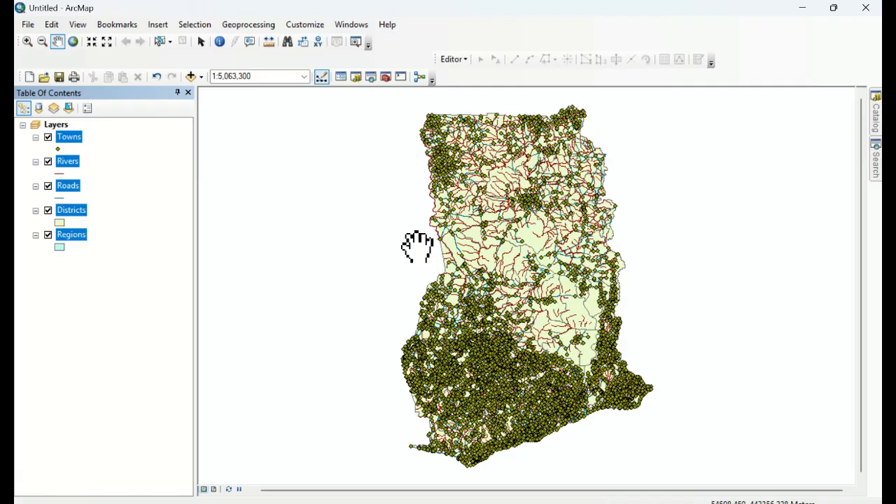
Hide the Towns, Rivers, Roads and Districts layers, leaving only Regions displayed.
{"action": "left_click", "coordinate": [47, 138]}
{"action": "left_click", "coordinate": [48, 161]}
{"action": "left_click", "coordinate": [48, 186]}
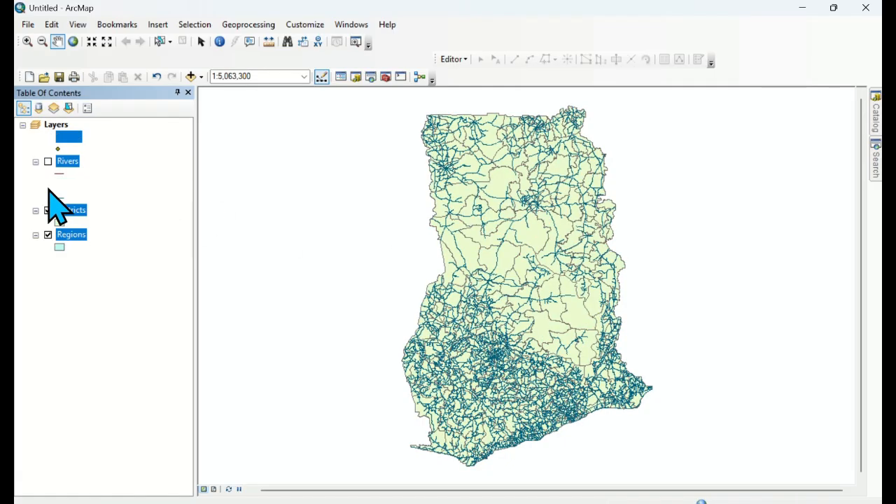
{"action": "left_click", "coordinate": [48, 211]}
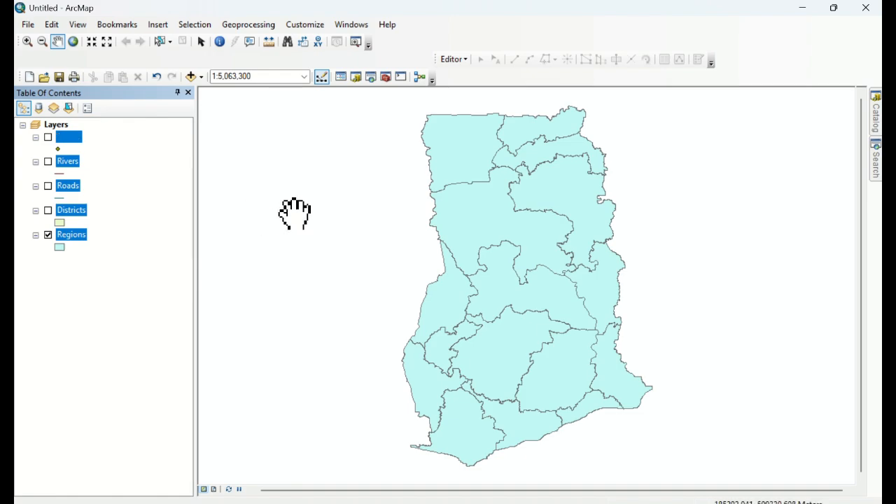
Select the NORTHERN record in the Regions attribute table, zoom to it, and close the table.
{"action": "left_click_drag", "start_coordinate": [294, 214], "coordinate": [525, 288]}
{"action": "left_click_drag", "start_coordinate": [766, 319], "coordinate": [552, 240]}
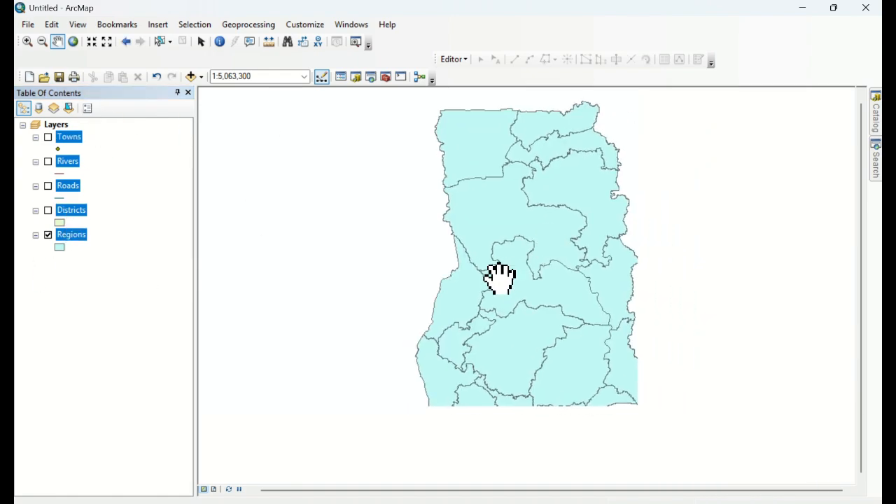
{"action": "left_click", "coordinate": [74, 236]}
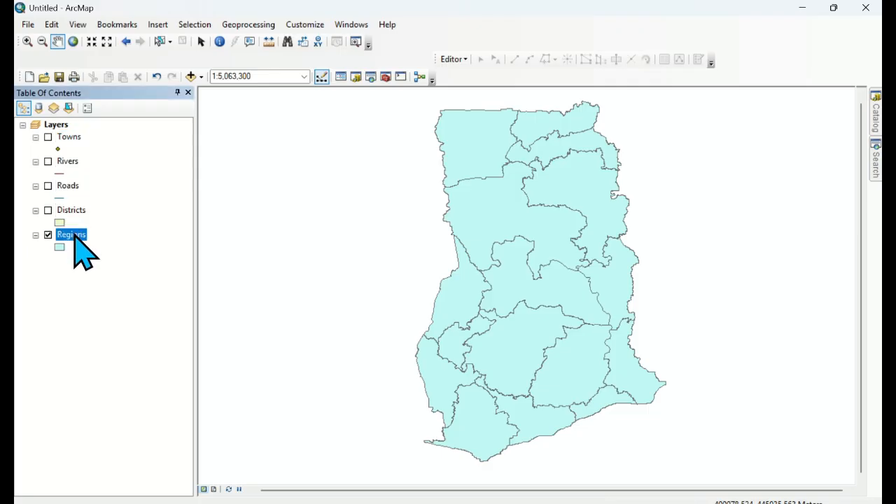
{"action": "right_click", "coordinate": [74, 236]}
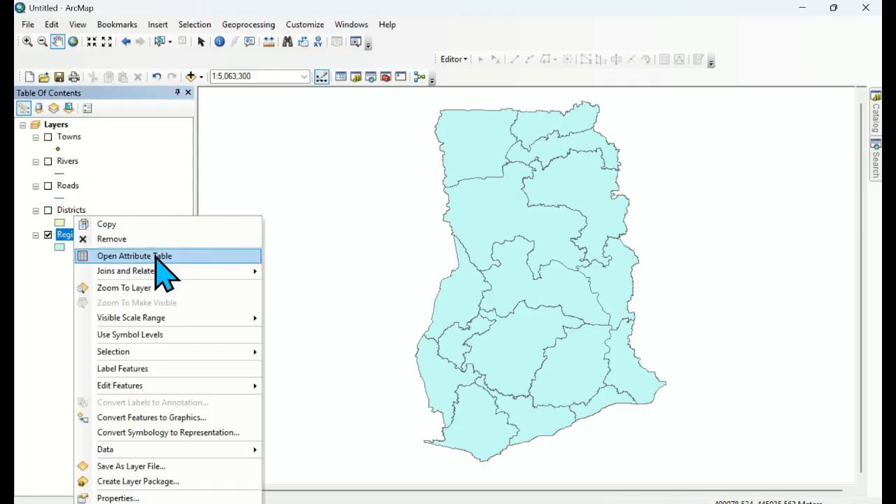
{"action": "left_click", "coordinate": [151, 255]}
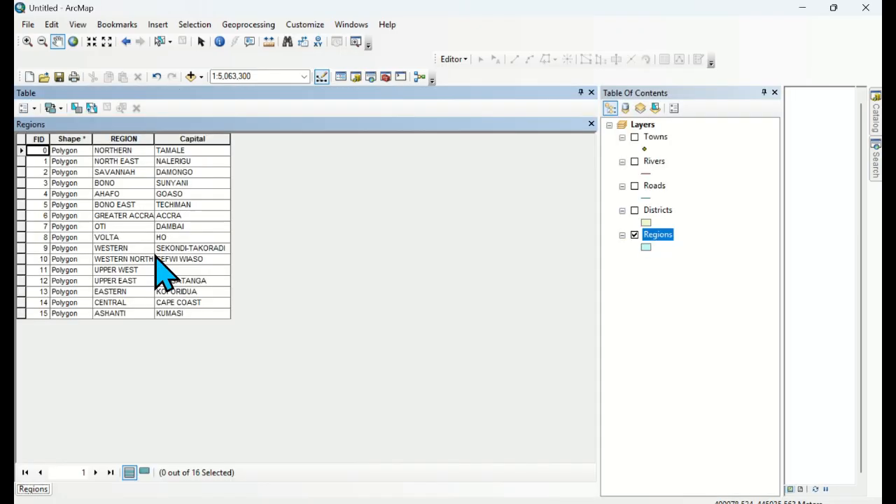
{"action": "left_click", "coordinate": [23, 152]}
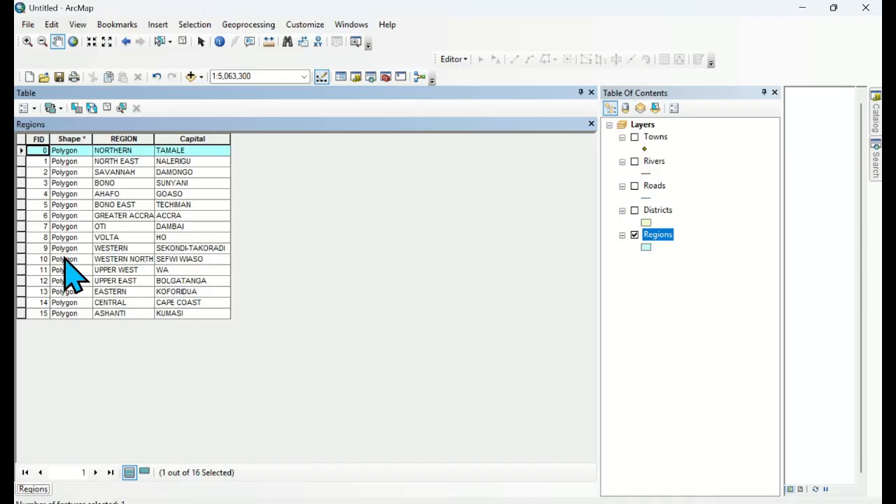
{"action": "left_click", "coordinate": [122, 108]}
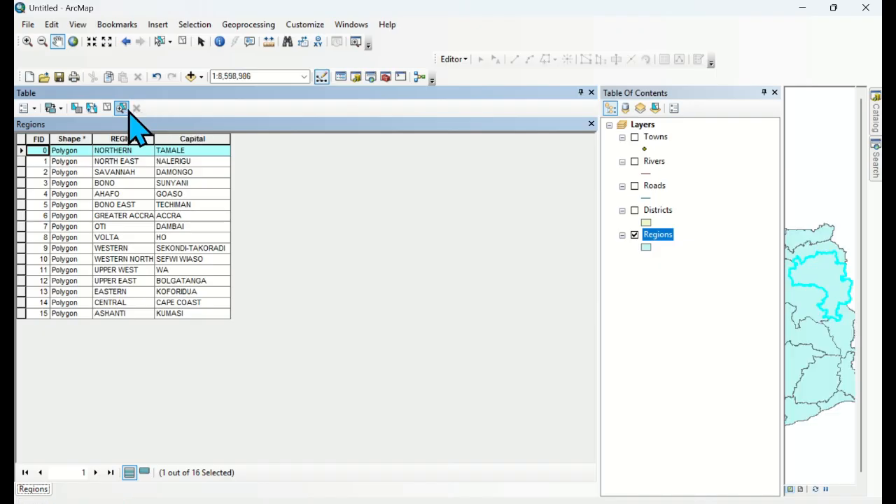
{"action": "left_click", "coordinate": [592, 93]}
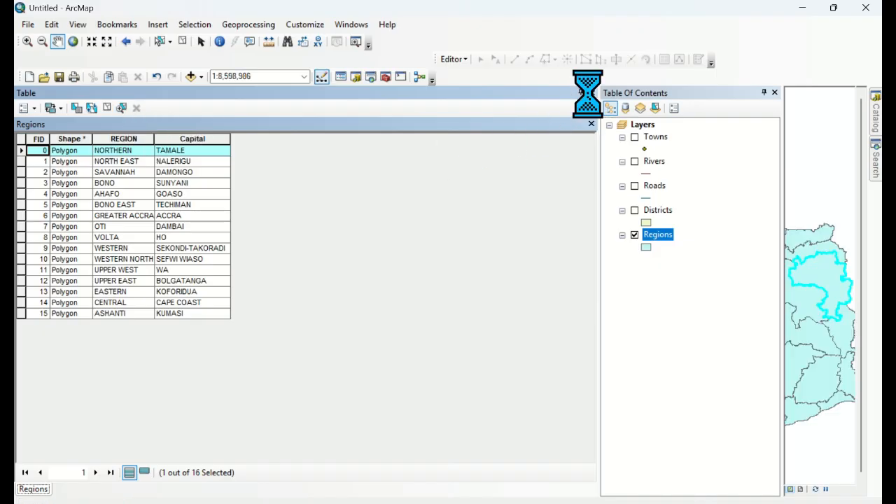
Start exporting the selected feature of the Regions layer with the layer's source coordinate system, browsing to nr.gdb as the output location.
{"action": "left_click_drag", "start_coordinate": [793, 362], "coordinate": [490, 316]}
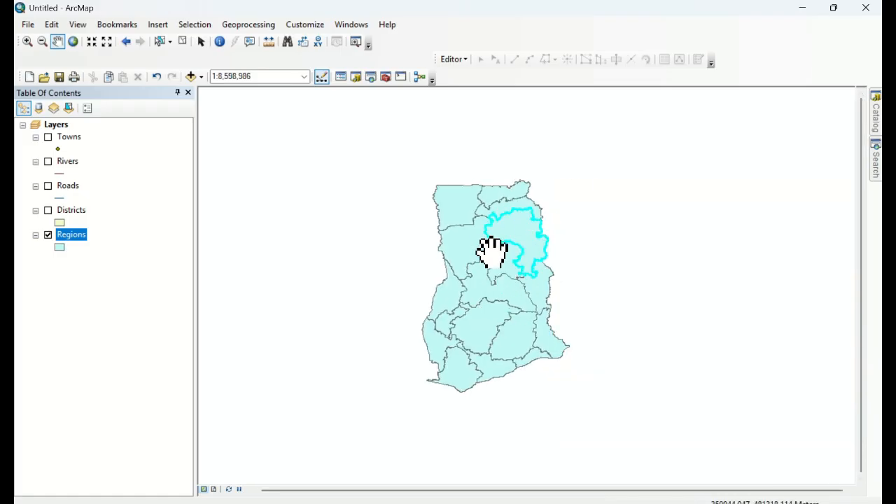
{"action": "right_click", "coordinate": [72, 238]}
{"action": "mouse_move", "coordinate": [150, 452]}
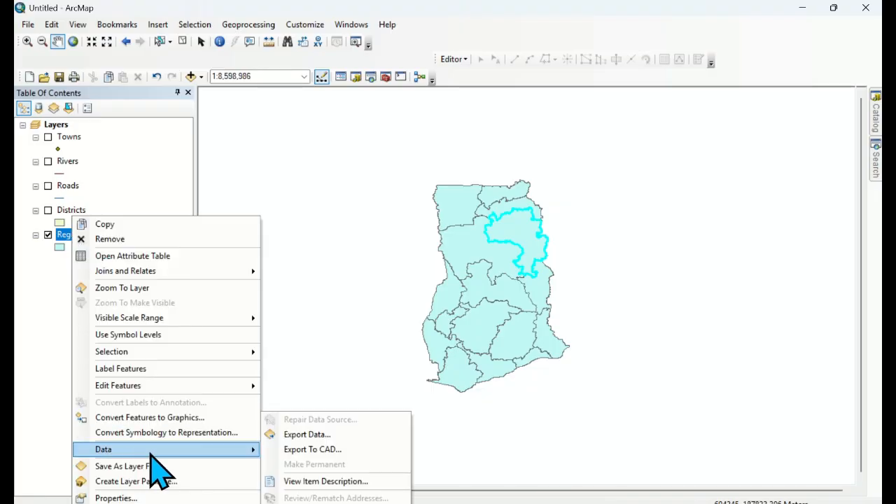
{"action": "left_click", "coordinate": [307, 435]}
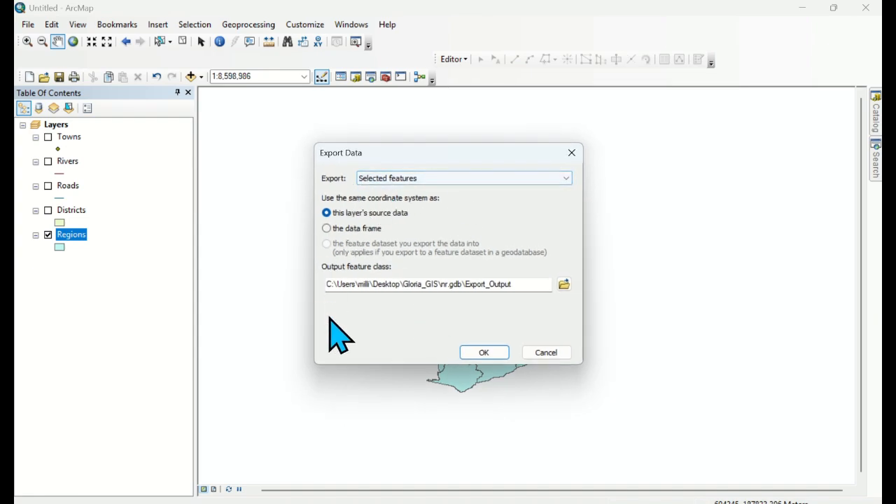
{"action": "left_click", "coordinate": [564, 285]}
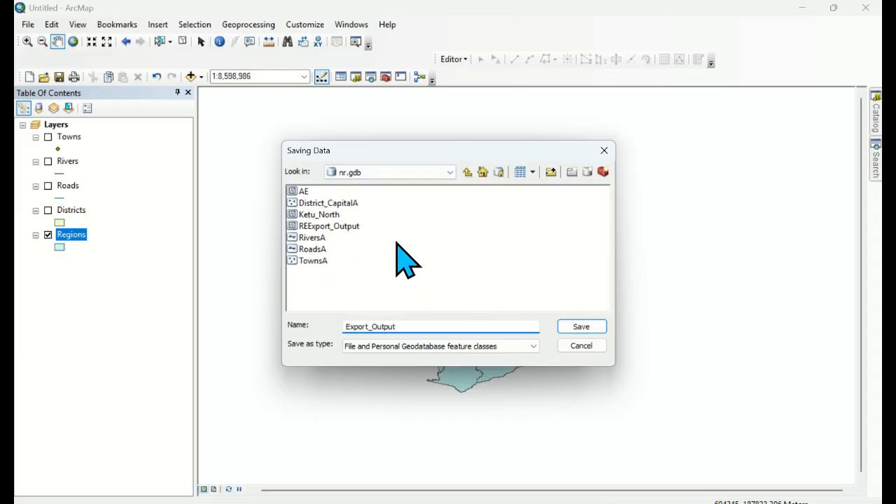
{"action": "left_click_drag", "start_coordinate": [410, 326], "coordinate": [259, 344]}
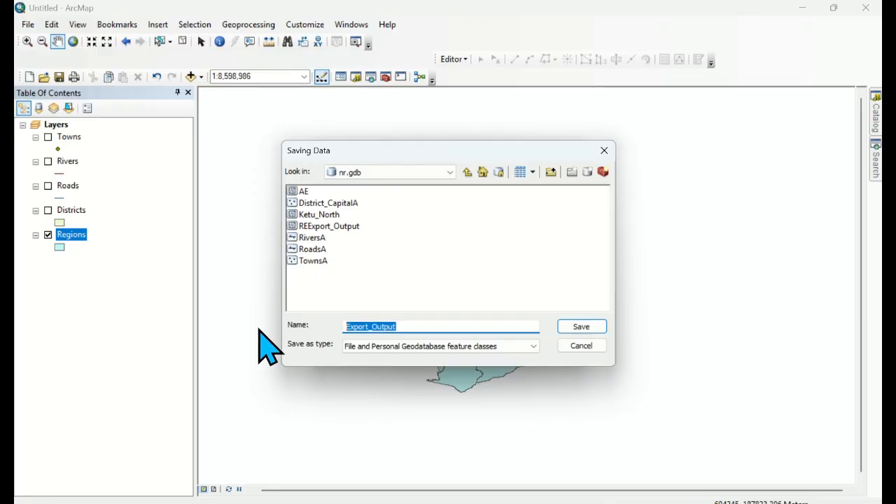
{"action": "type", "text": "nORTHER"}
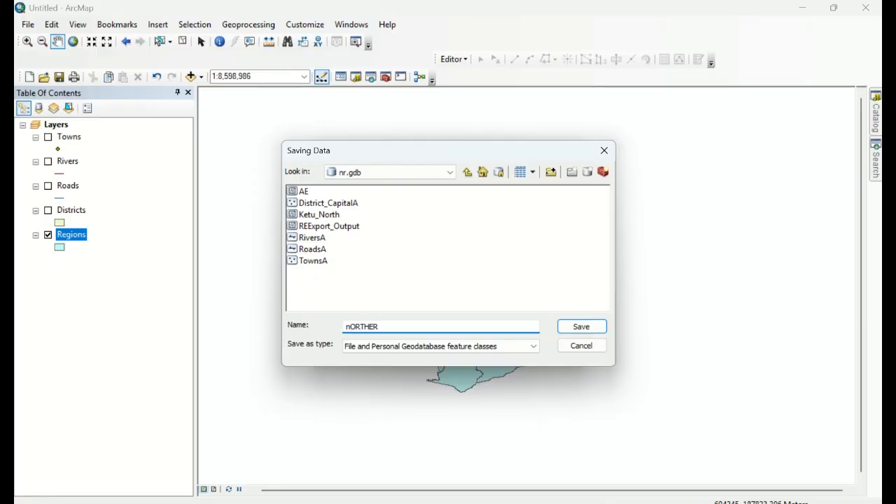
{"action": "type", "text": "_"}
{"action": "key", "text": "BackSpace"}
{"action": "key", "text": "BackSpace"}
{"action": "key", "text": "BackSpace"}
{"action": "key", "text": "BackSpace"}
{"action": "key", "text": "BackSpace"}
{"action": "key", "text": "BackSpace"}
{"action": "key", "text": "BackSpace"}
{"action": "key", "text": "BackSpace"}
Name the output feature class Northern_Region, run the export, and add the exported data to the map as a layer.
{"action": "type", "text": "Northern"}
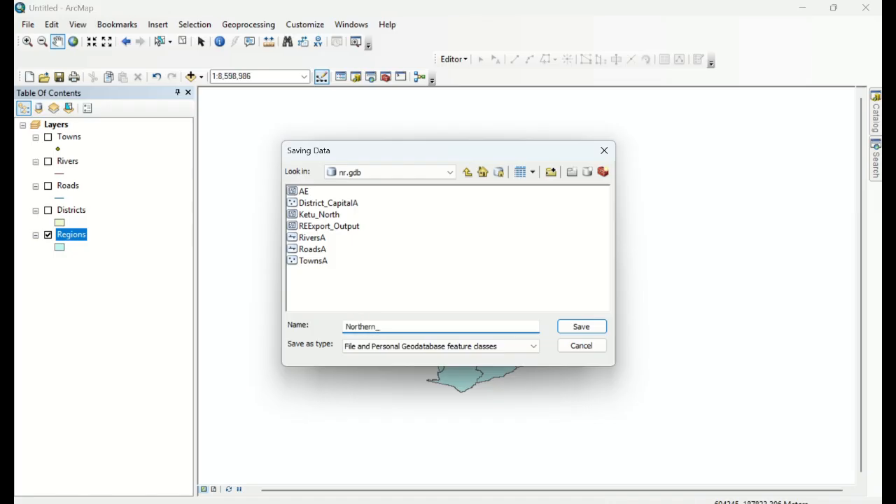
{"action": "type", "text": "_Region"}
{"action": "left_click", "coordinate": [583, 327]}
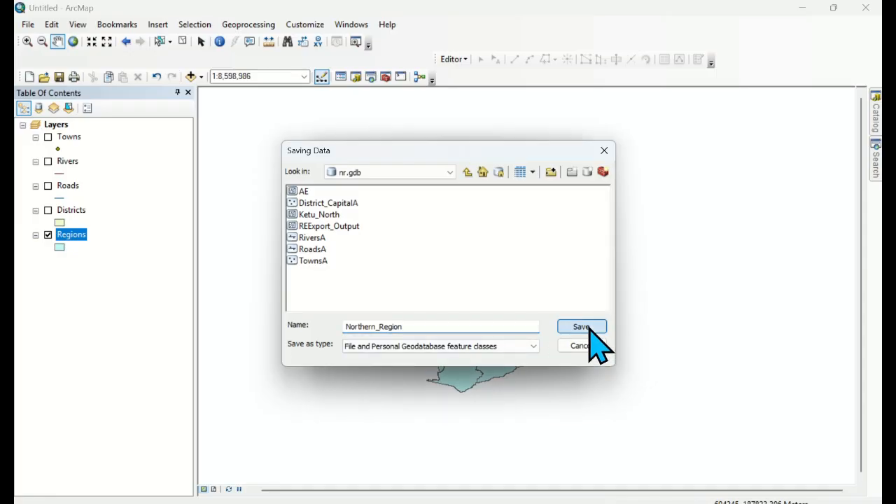
{"action": "left_click", "coordinate": [482, 354]}
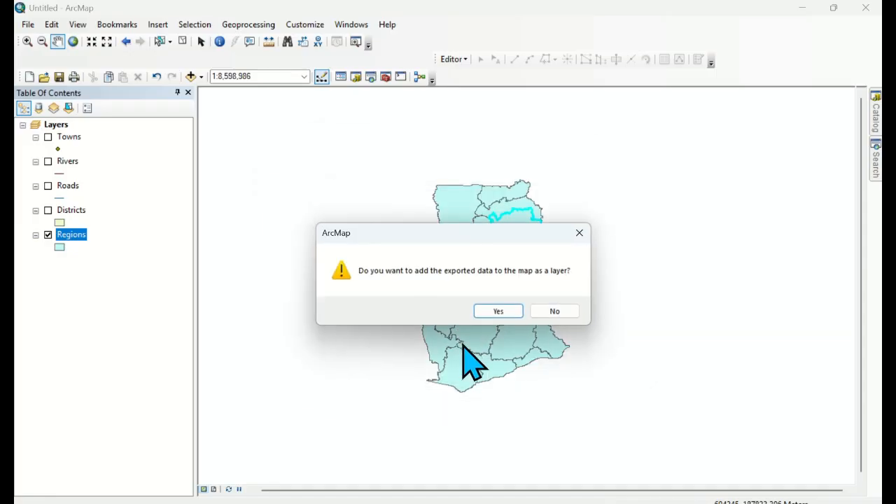
{"action": "left_click", "coordinate": [494, 316]}
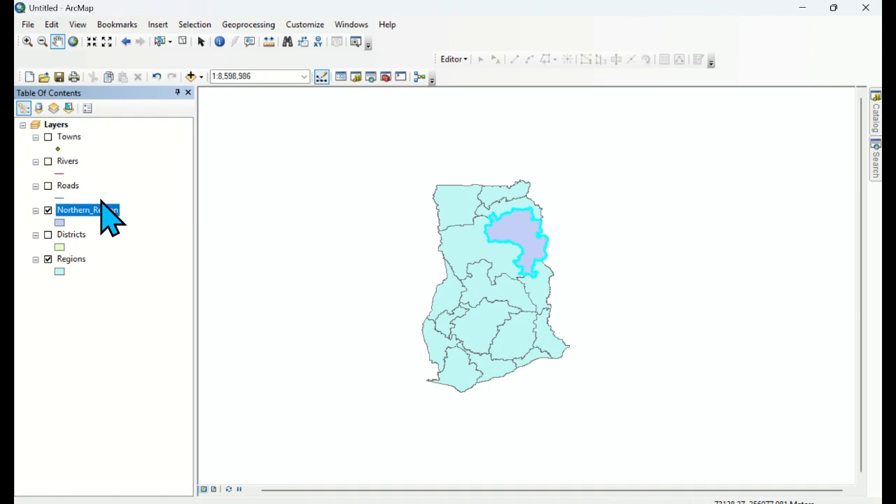
Hide the Regions layer and enlarge the Northern_Region polygon in the map view.
{"action": "left_click", "coordinate": [48, 259]}
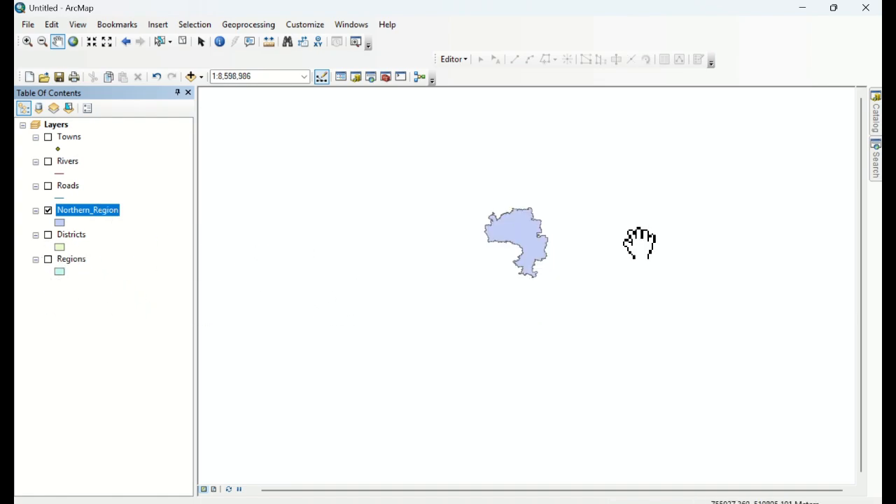
{"action": "scroll", "coordinate": [550, 252], "scroll_direction": "up", "scroll_amount": 2}
{"action": "scroll", "coordinate": [551, 250], "scroll_direction": "up", "scroll_amount": 3}
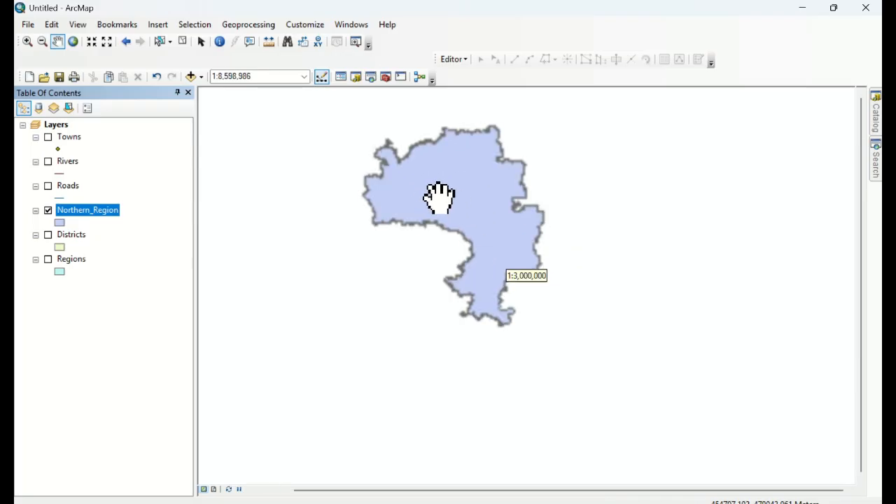
Turn on the Districts layer so the district boundaries display around the enlarged Northern_Region polygon.
{"action": "left_click_drag", "start_coordinate": [436, 196], "coordinate": [482, 256]}
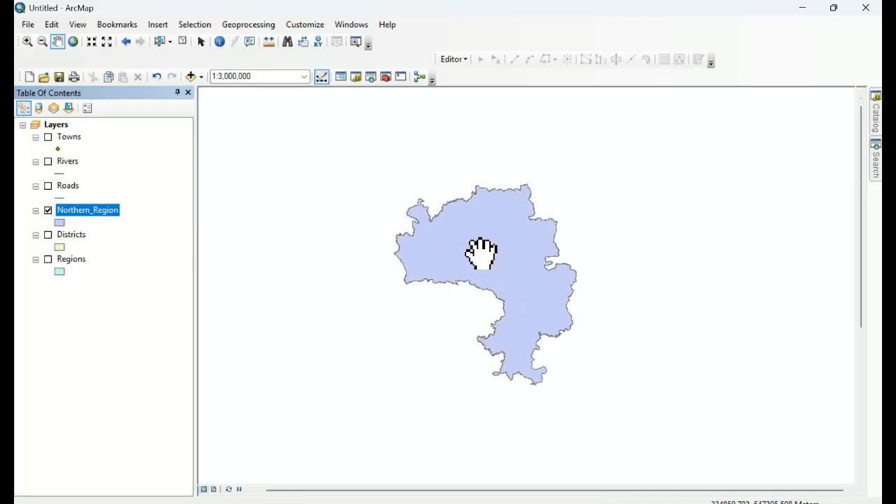
{"action": "scroll", "coordinate": [483, 253], "scroll_direction": "up", "scroll_amount": 1}
{"action": "scroll", "coordinate": [484, 254], "scroll_direction": "up", "scroll_amount": 1}
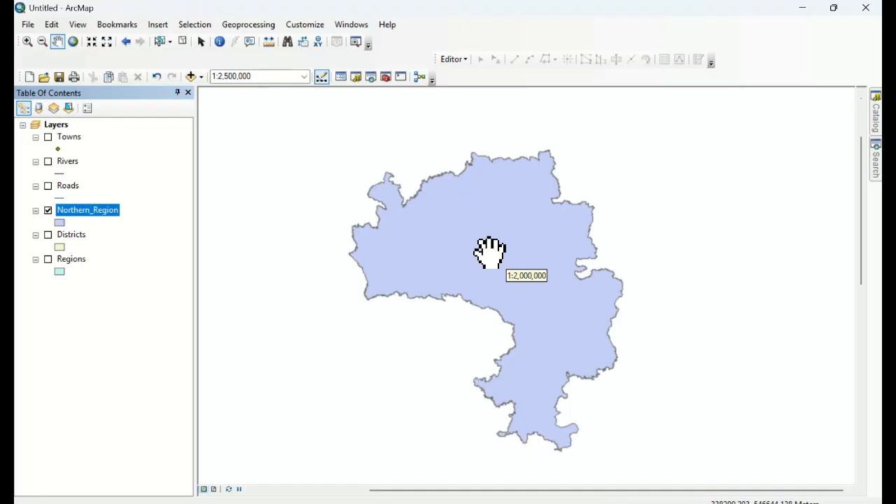
{"action": "left_click", "coordinate": [47, 236]}
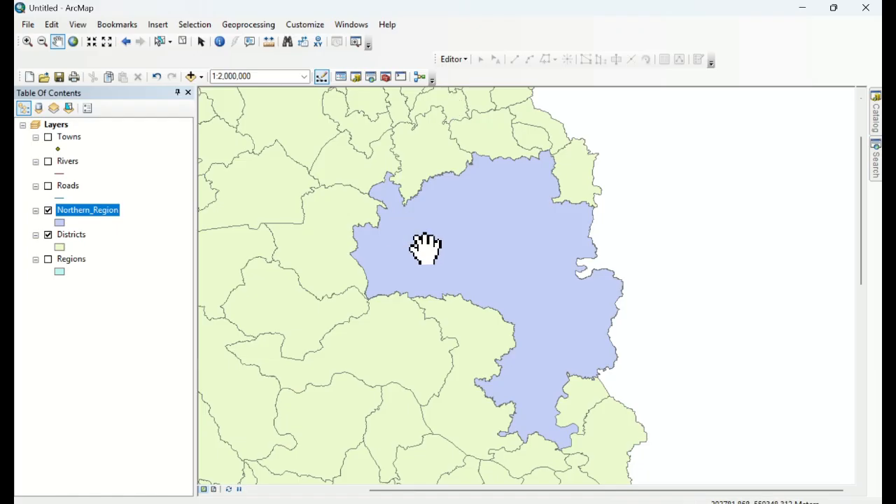
{"action": "left_click", "coordinate": [71, 236]}
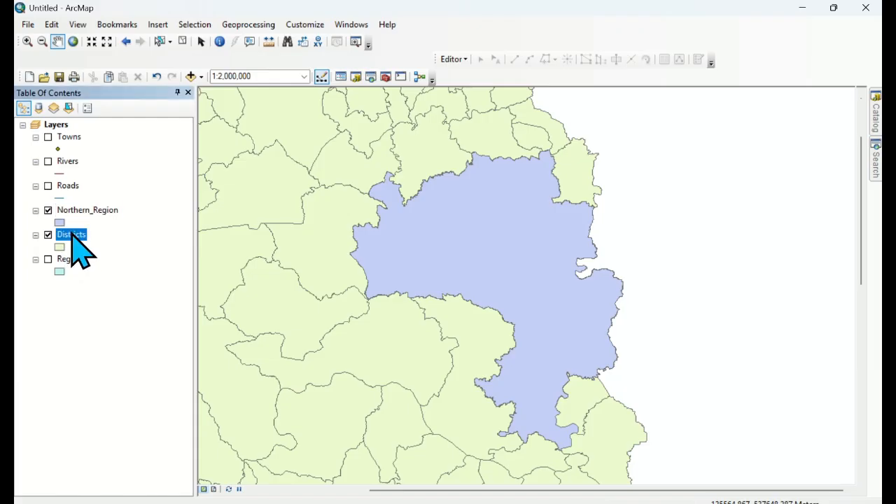
{"action": "right_click", "coordinate": [72, 235]}
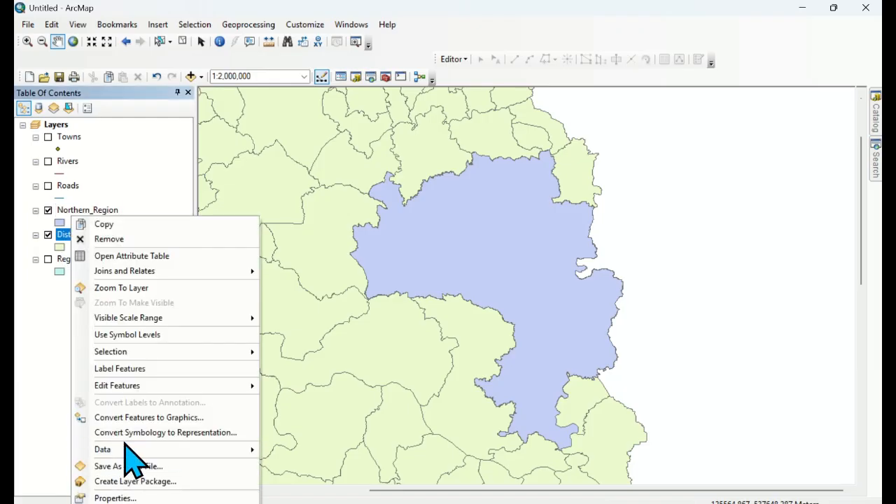
{"action": "mouse_move", "coordinate": [161, 451]}
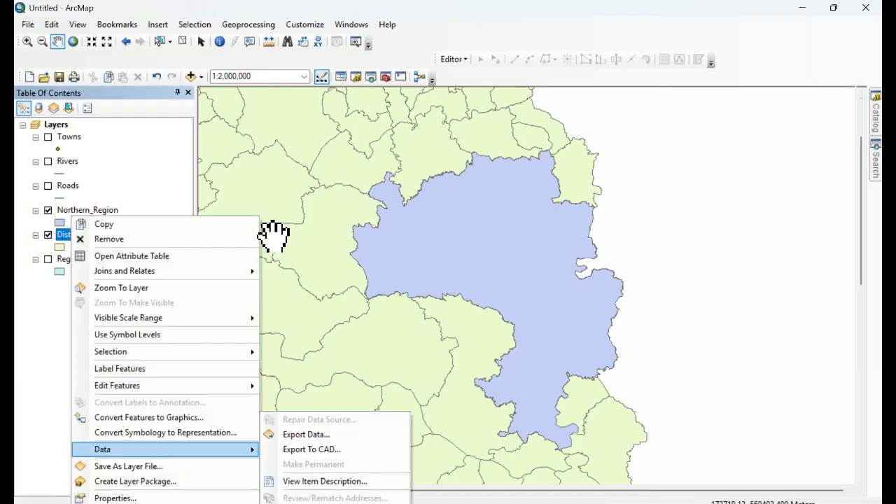
{"action": "left_click", "coordinate": [286, 149]}
{"action": "left_click", "coordinate": [286, 149]}
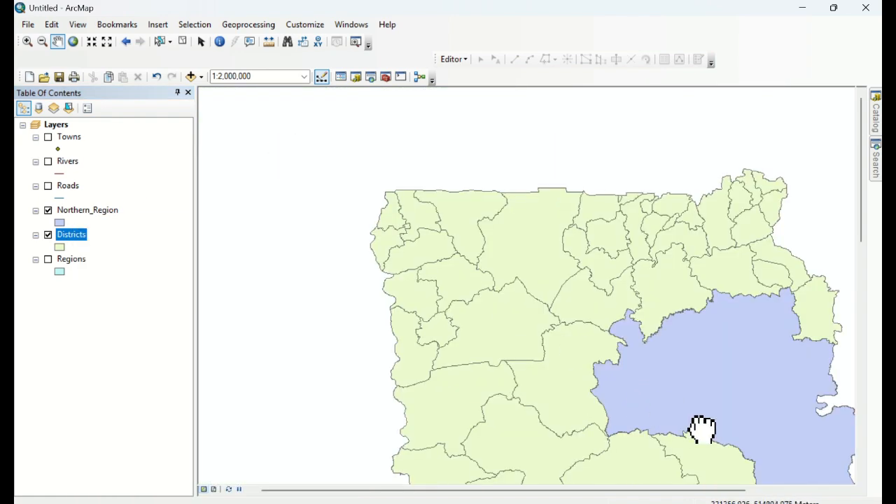
Open the attribute table of the Districts layer and start a Select By Attributes query on it.
{"action": "left_click_drag", "start_coordinate": [700, 428], "coordinate": [553, 330]}
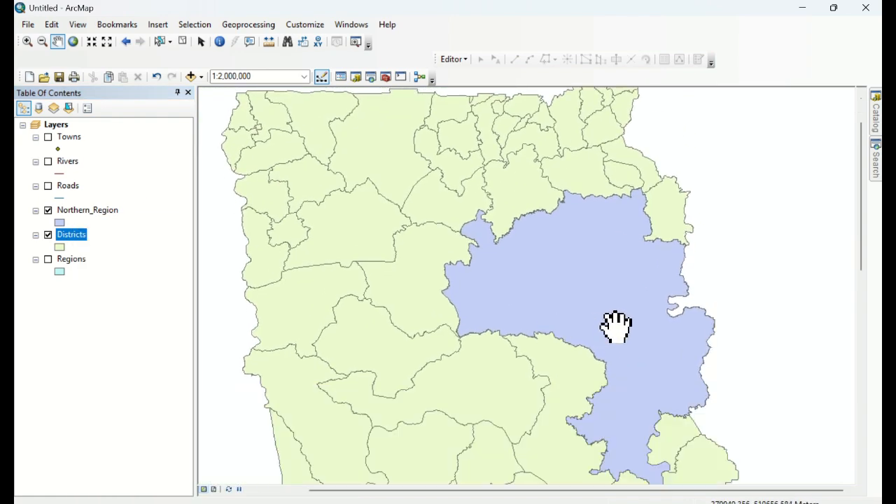
{"action": "left_click_drag", "start_coordinate": [584, 372], "coordinate": [587, 354]}
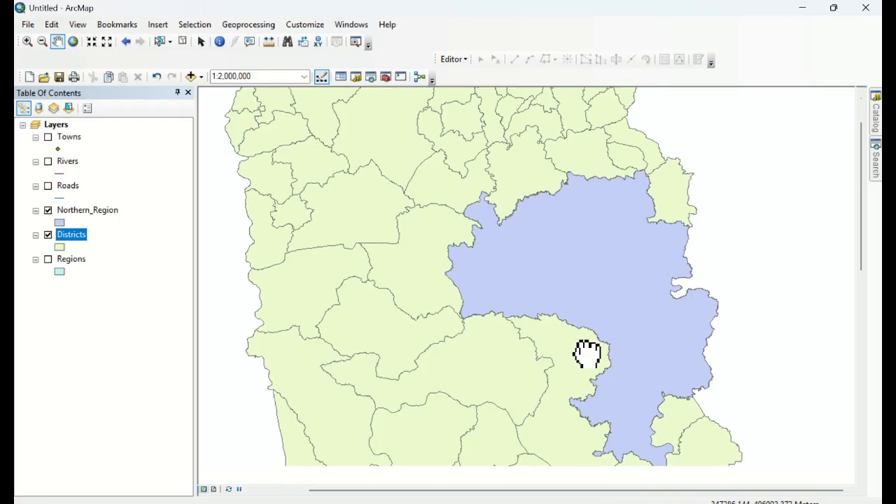
{"action": "right_click", "coordinate": [82, 247]}
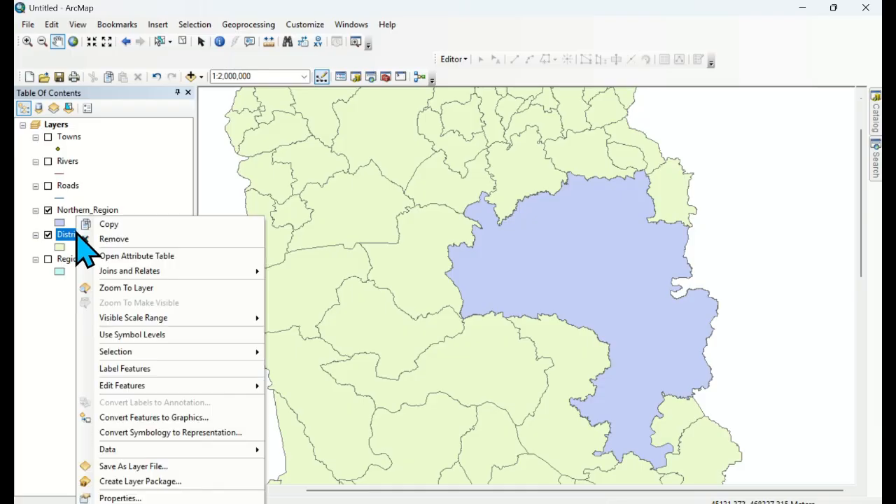
{"action": "left_click", "coordinate": [136, 269]}
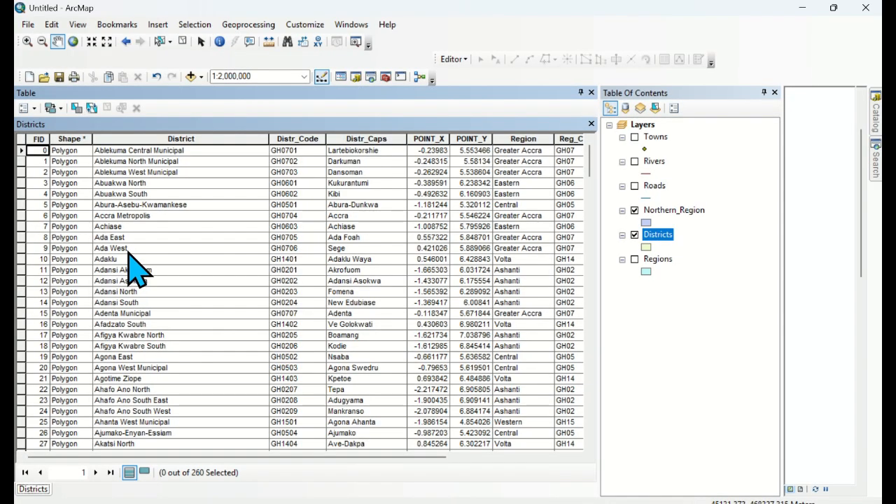
{"action": "left_click", "coordinate": [30, 111]}
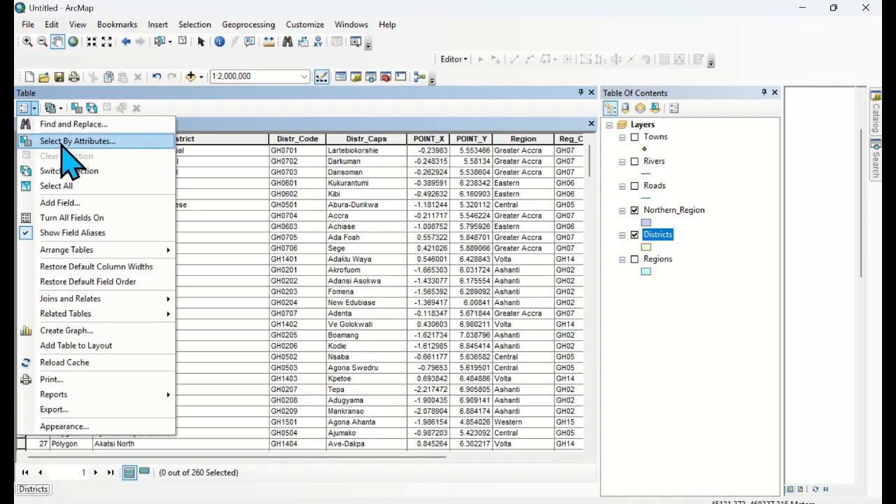
{"action": "left_click", "coordinate": [75, 142]}
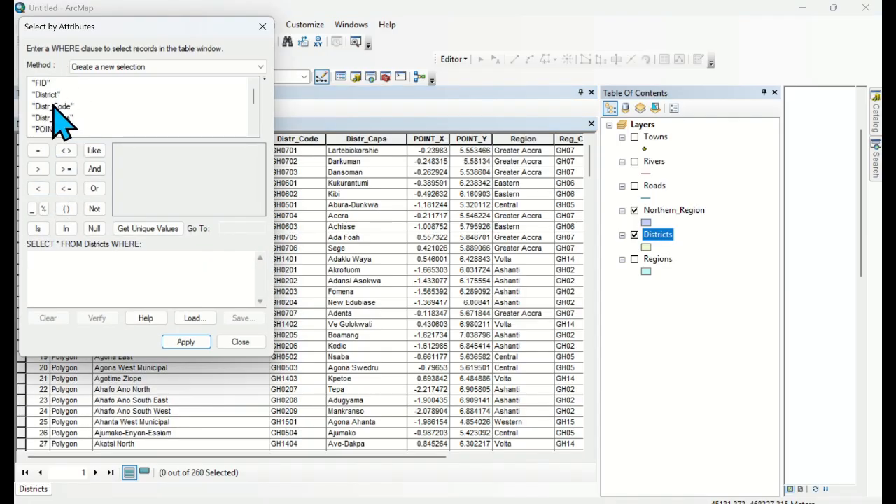
Build the selection expression "Region" IN('Northern') from the Region field and its unique values.
{"action": "scroll", "coordinate": [50, 121], "scroll_direction": "down", "scroll_amount": 1}
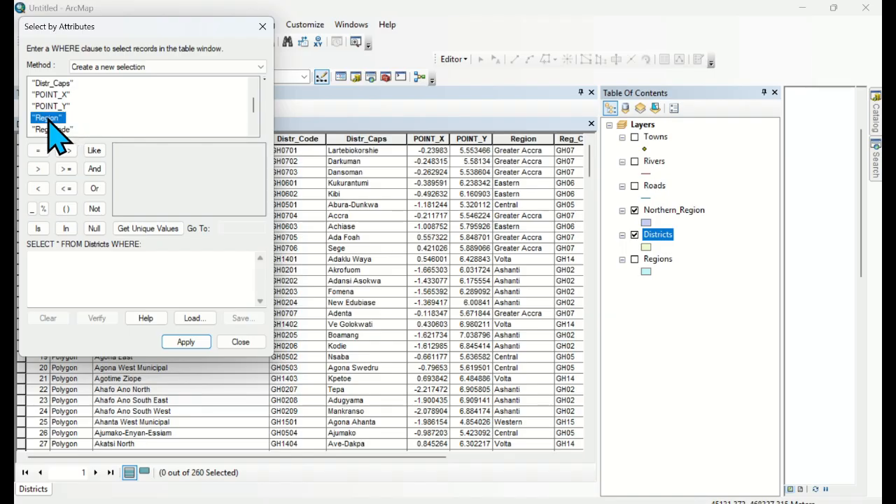
{"action": "double_click", "coordinate": [47, 120]}
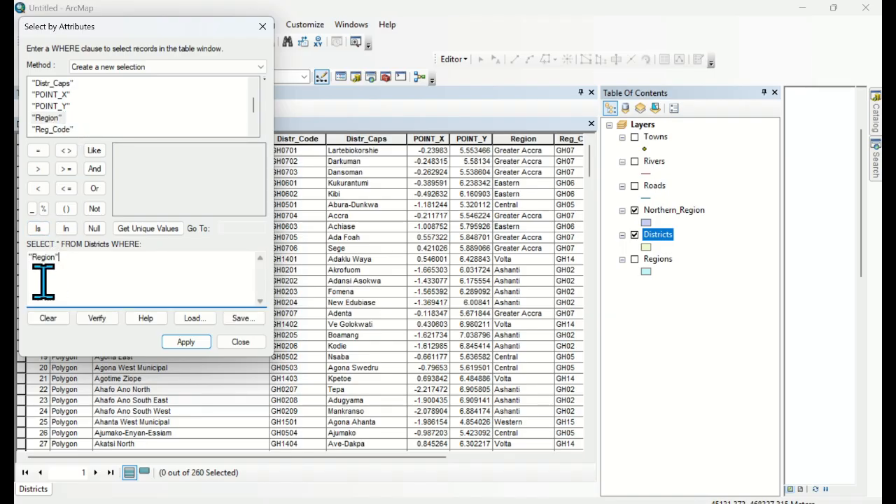
{"action": "left_click", "coordinate": [66, 229]}
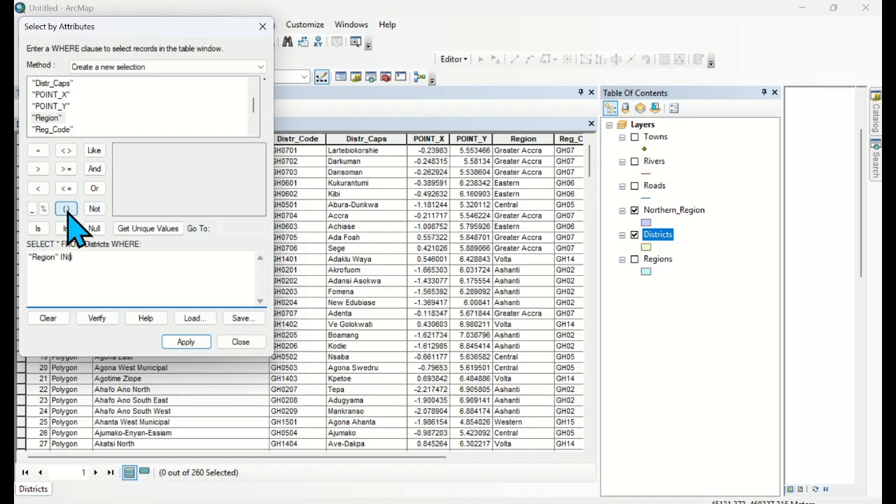
{"action": "left_click", "coordinate": [161, 235]}
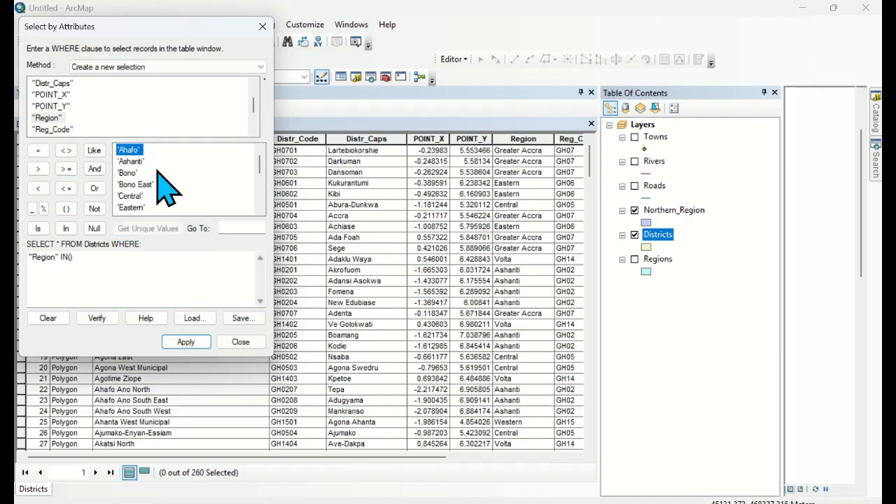
{"action": "scroll", "coordinate": [157, 170], "scroll_direction": "down", "scroll_amount": 2}
{"action": "left_click", "coordinate": [132, 161]}
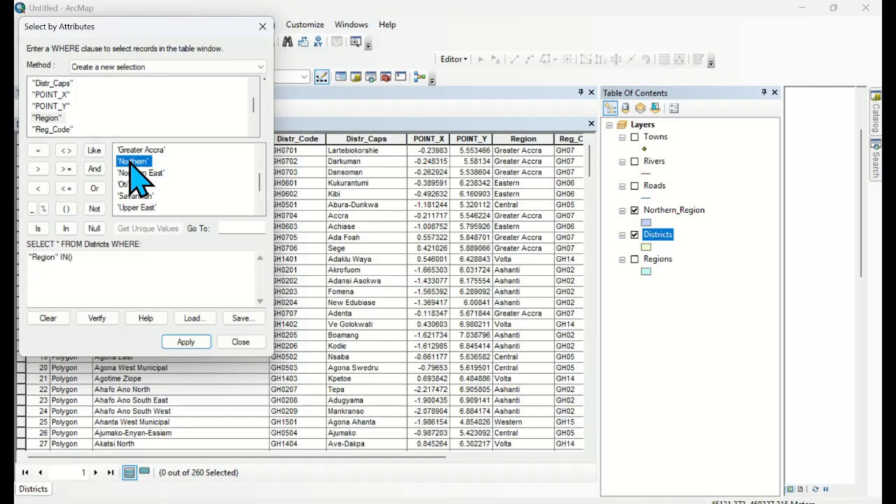
{"action": "double_click", "coordinate": [131, 162]}
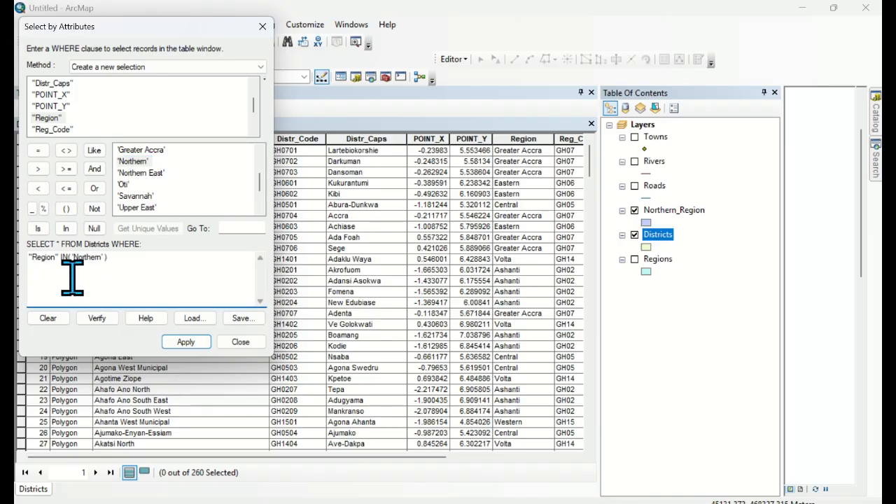
Apply the attribute query to select the matching districts, closing the query dialog and the attribute table.
{"action": "left_click", "coordinate": [186, 342]}
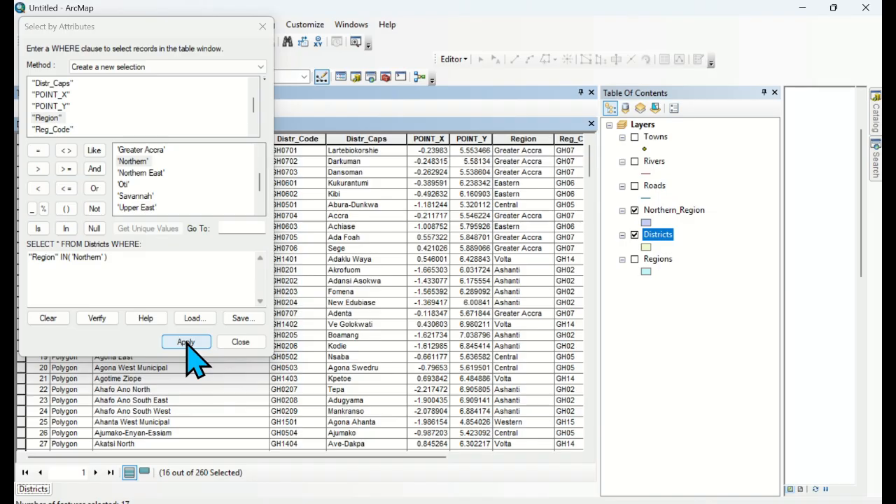
{"action": "left_click", "coordinate": [240, 342]}
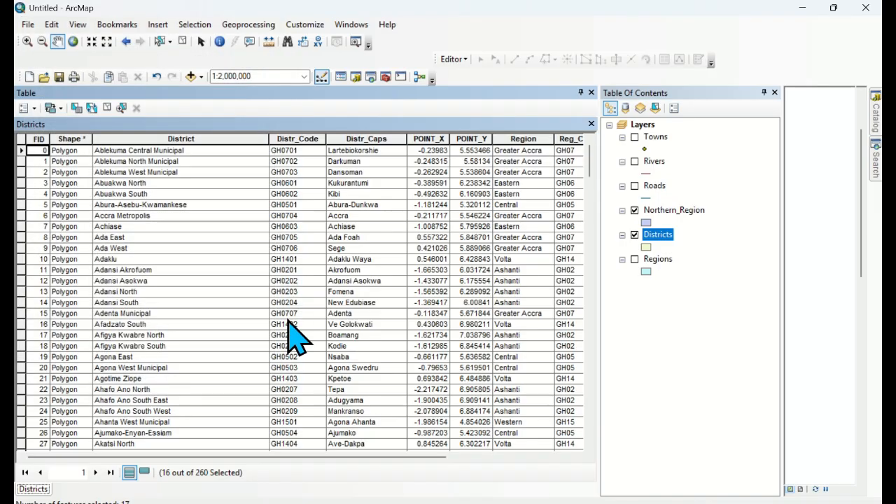
{"action": "left_click", "coordinate": [592, 93]}
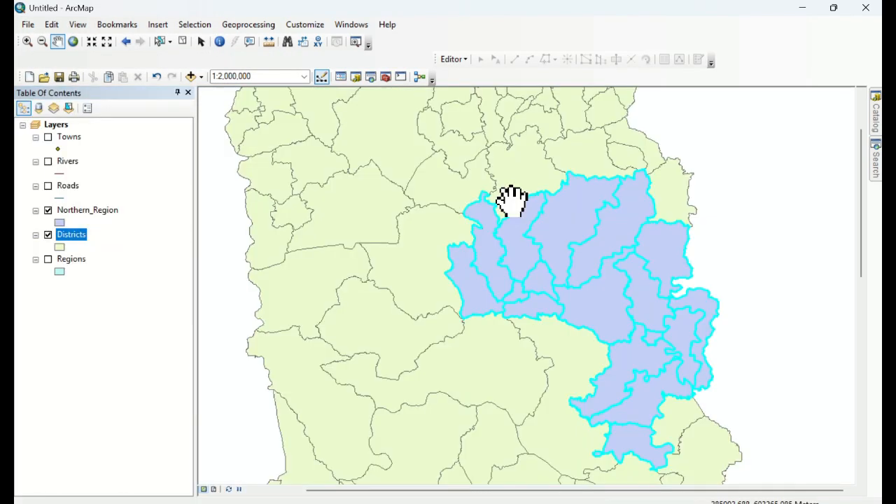
Start exporting the selected features of the Districts layer with the layer's source coordinate system, browsing to nr.gdb as the output location.
{"action": "right_click", "coordinate": [79, 236]}
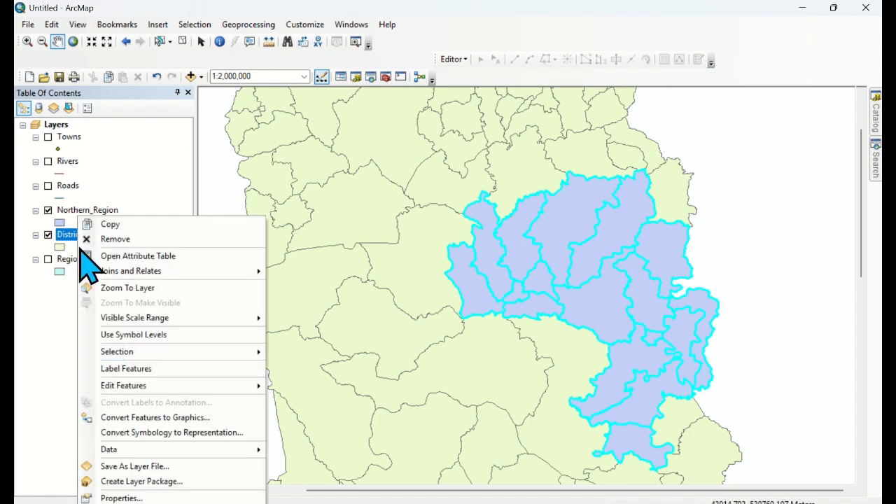
{"action": "mouse_move", "coordinate": [136, 449]}
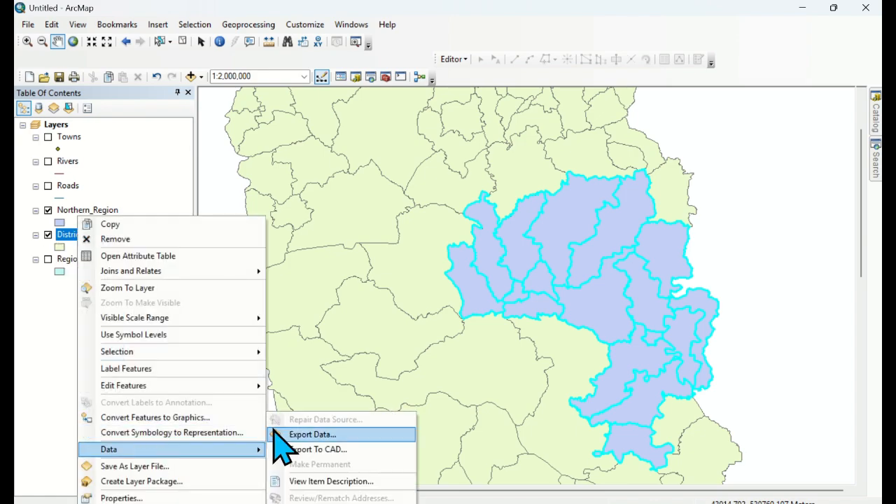
{"action": "left_click", "coordinate": [320, 437]}
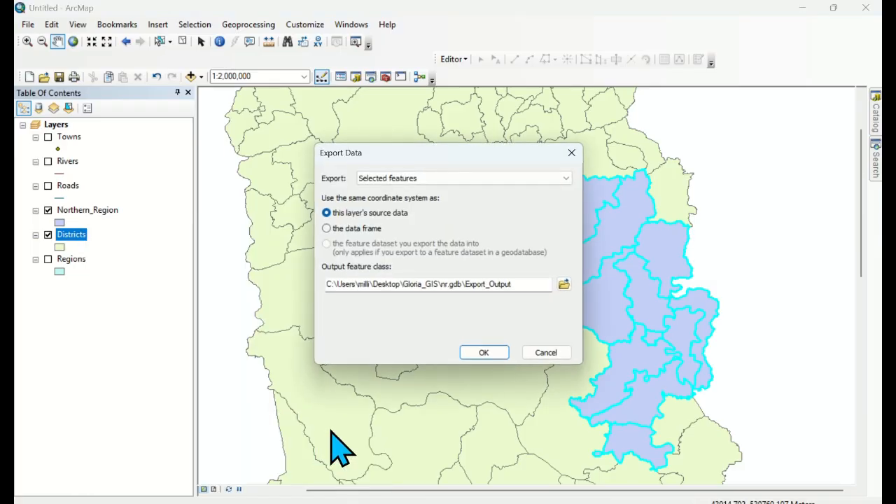
{"action": "left_click", "coordinate": [564, 284]}
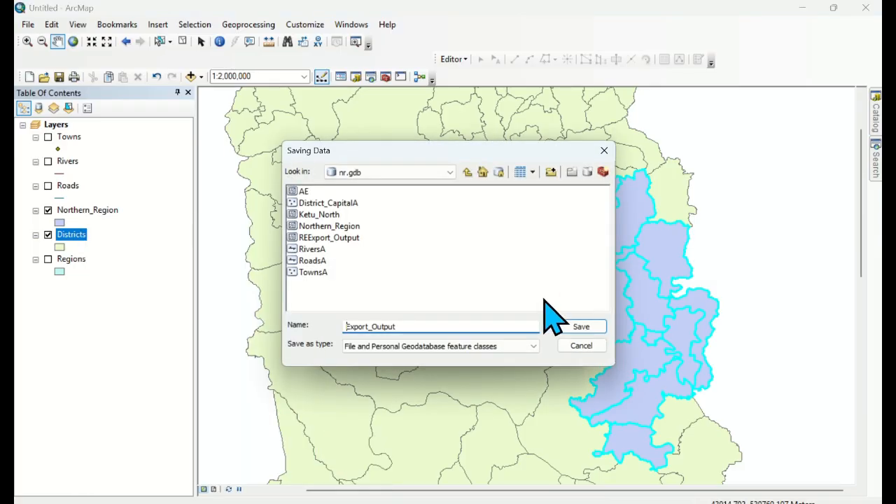
Name the output feature class DistrictsB and save that output setting in nr.gdb.
{"action": "left_click_drag", "start_coordinate": [424, 326], "coordinate": [320, 326]}
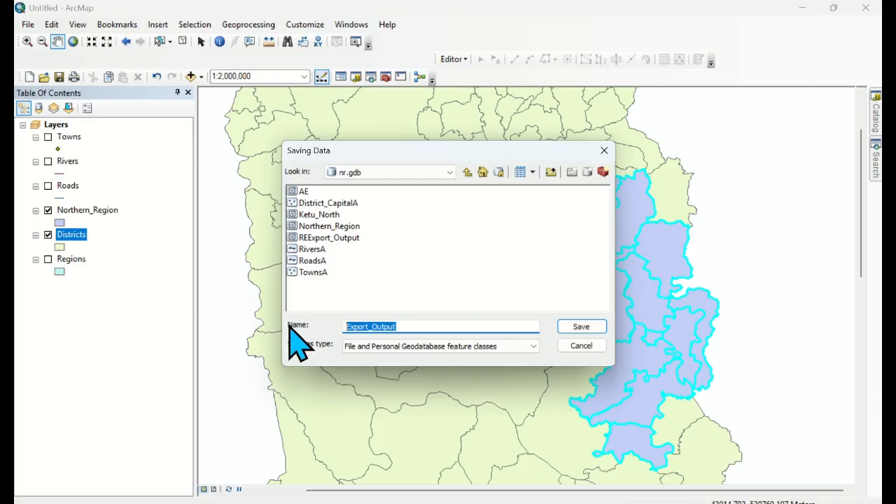
{"action": "type", "text": "D"}
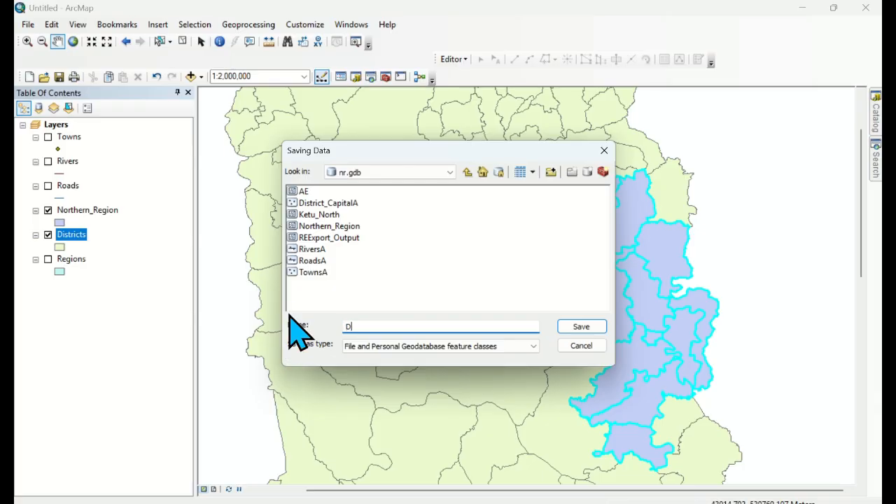
{"action": "left_click", "coordinate": [372, 21]}
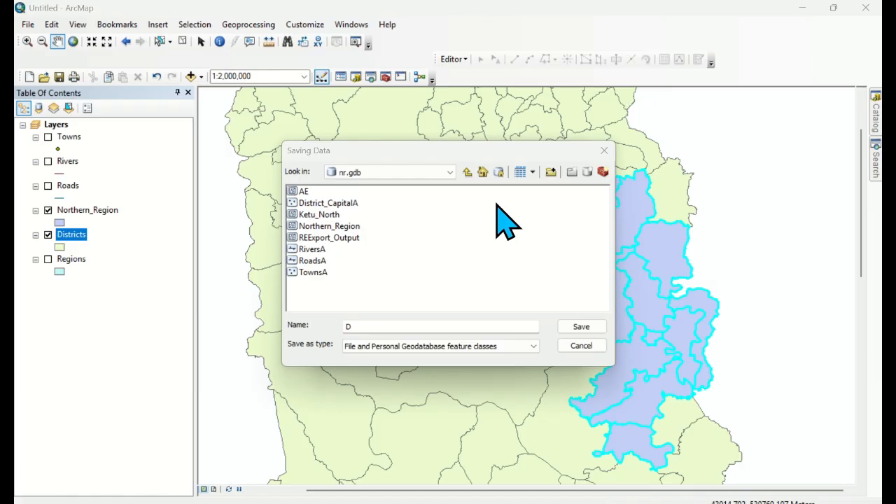
{"action": "left_click", "coordinate": [438, 327]}
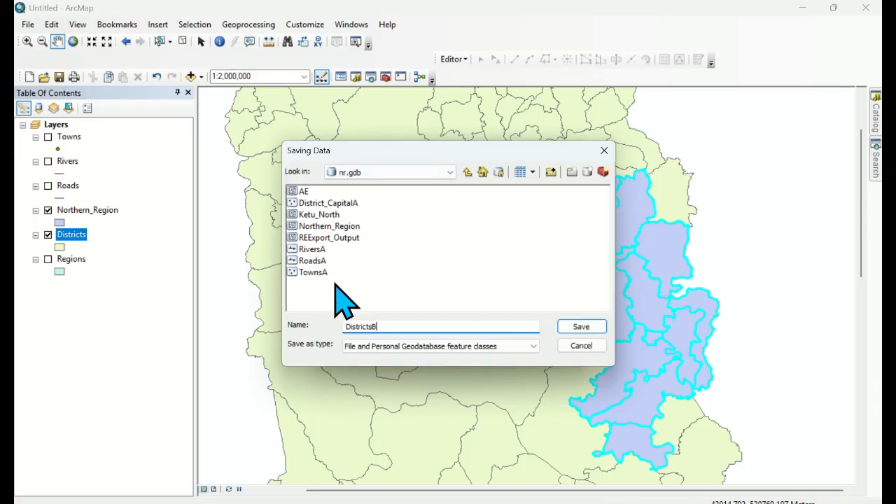
{"action": "left_click", "coordinate": [581, 328]}
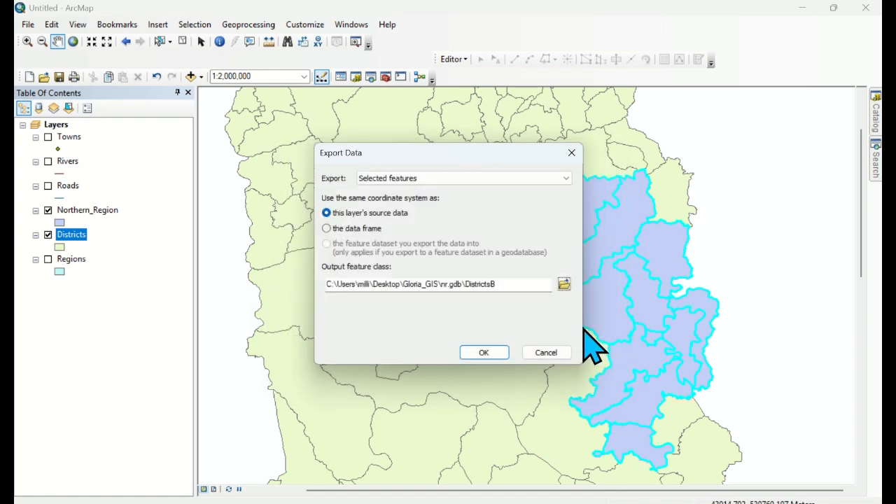
Run the export with DistrictsB added to the map as a layer, and hide the original Districts layer.
{"action": "left_click", "coordinate": [494, 352]}
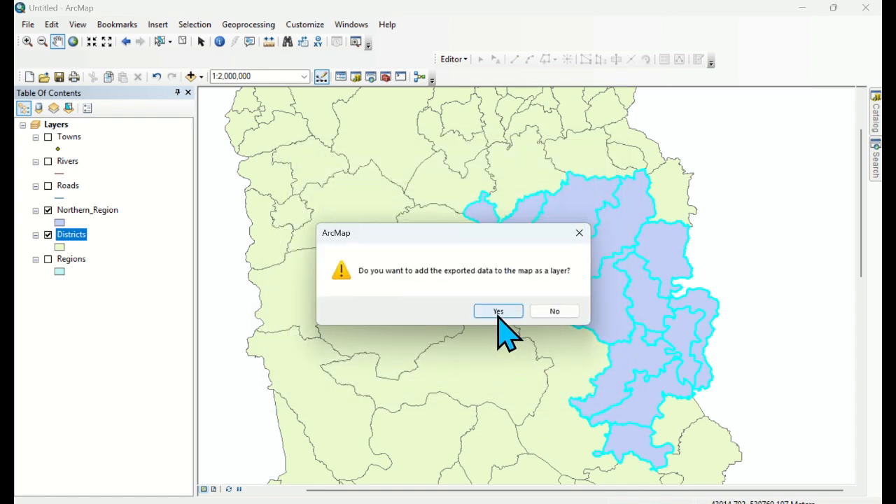
{"action": "left_click", "coordinate": [498, 313]}
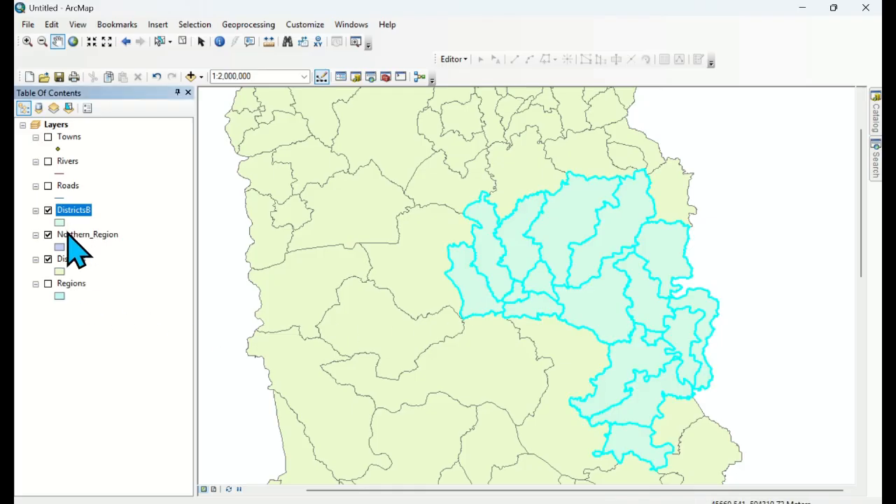
{"action": "left_click", "coordinate": [48, 259]}
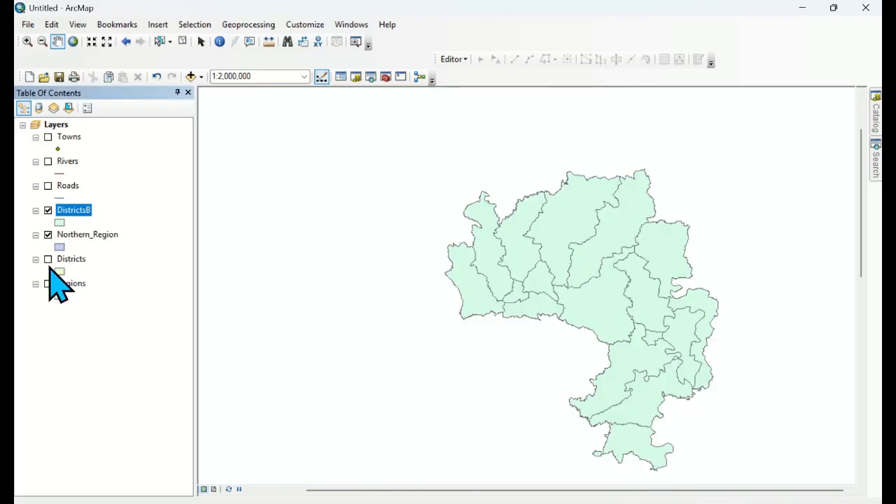
{"action": "left_click_drag", "start_coordinate": [609, 275], "coordinate": [532, 226]}
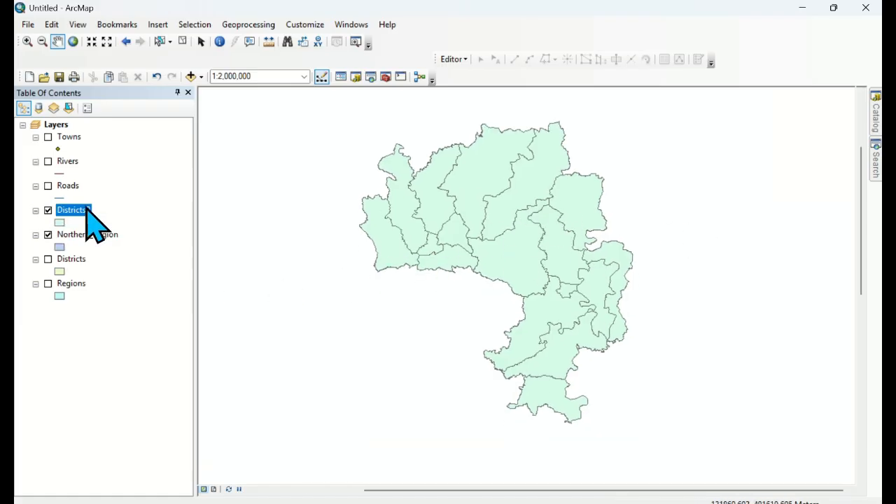
Collapse the symbol legends of the Roads, DistrictsB, Rivers and Towns layers, and show the Roads, Rivers and Towns layers.
{"action": "left_click", "coordinate": [35, 186]}
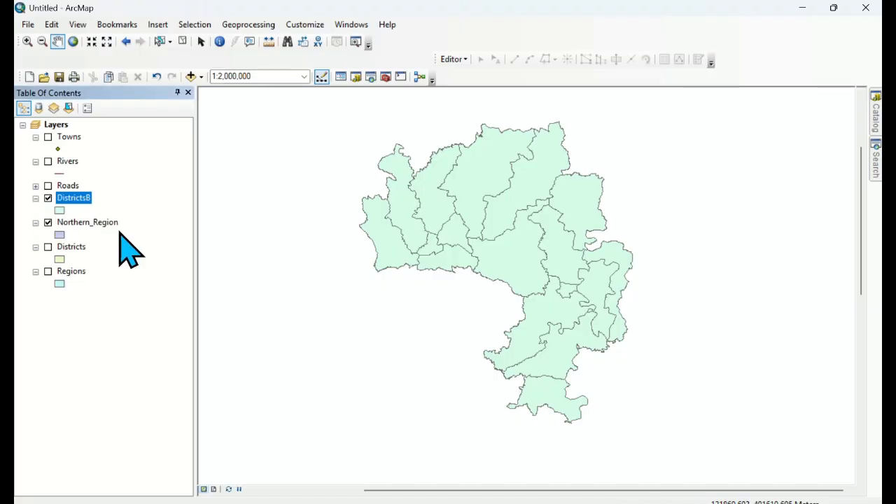
{"action": "left_click", "coordinate": [36, 198]}
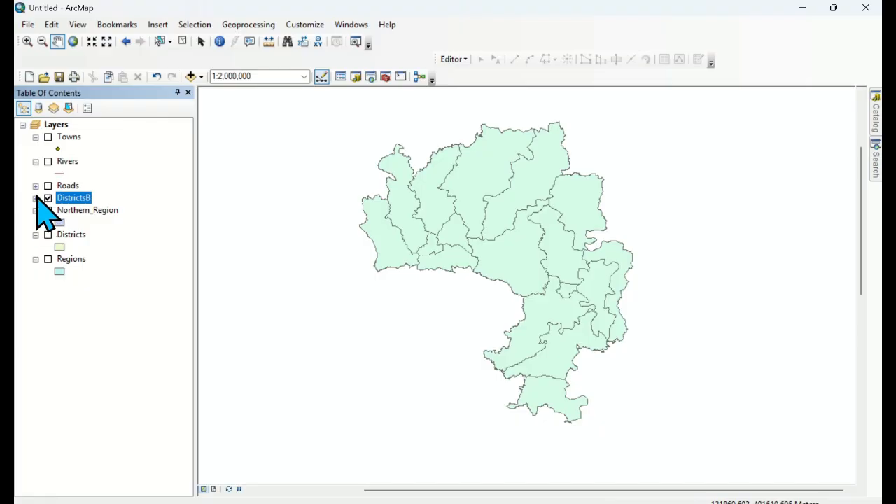
{"action": "left_click", "coordinate": [36, 161]}
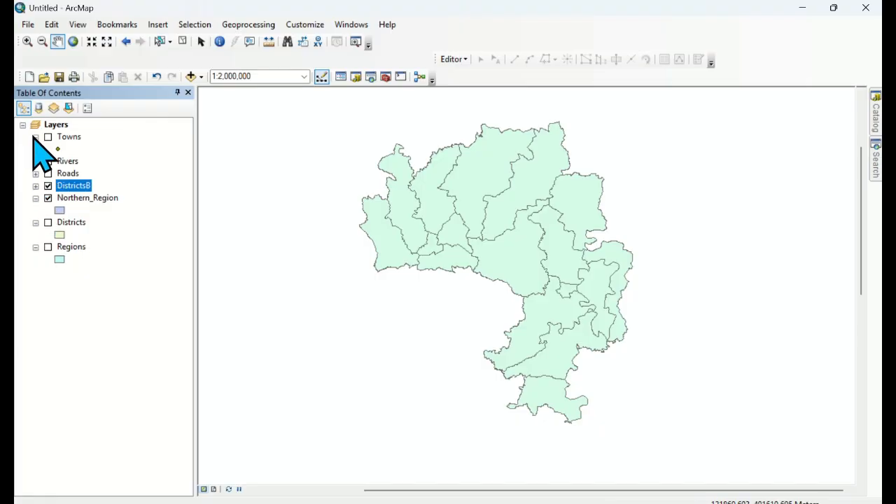
{"action": "left_click", "coordinate": [36, 137]}
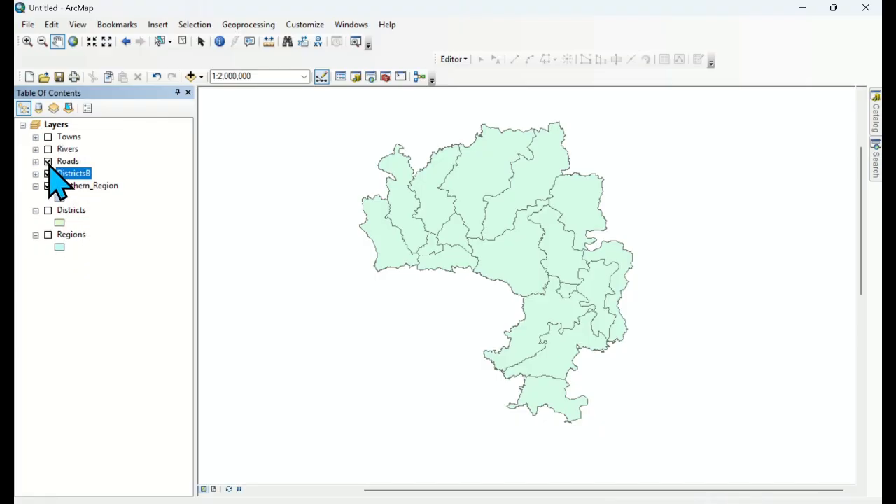
{"action": "left_click", "coordinate": [48, 149]}
{"action": "left_click", "coordinate": [48, 137]}
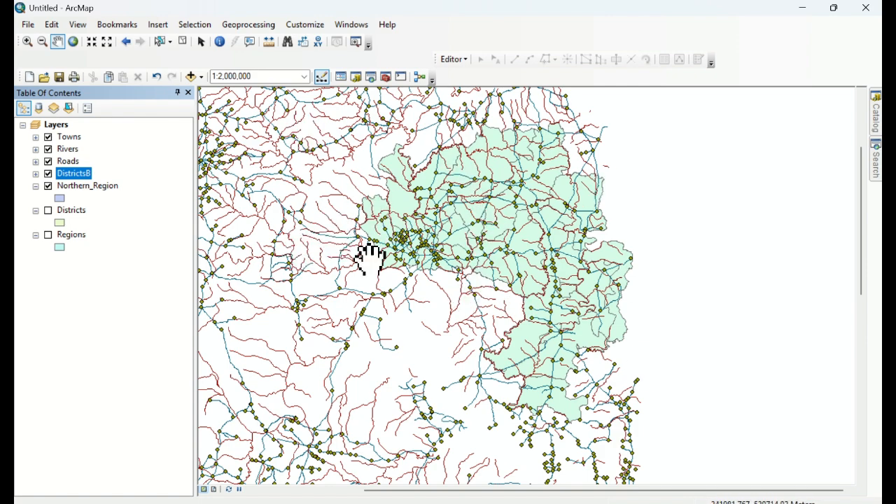
Clip the Towns layer to the Northern_Region boundary, saving the output feature class as TownsB in nr.gdb.
{"action": "left_click", "coordinate": [244, 28]}
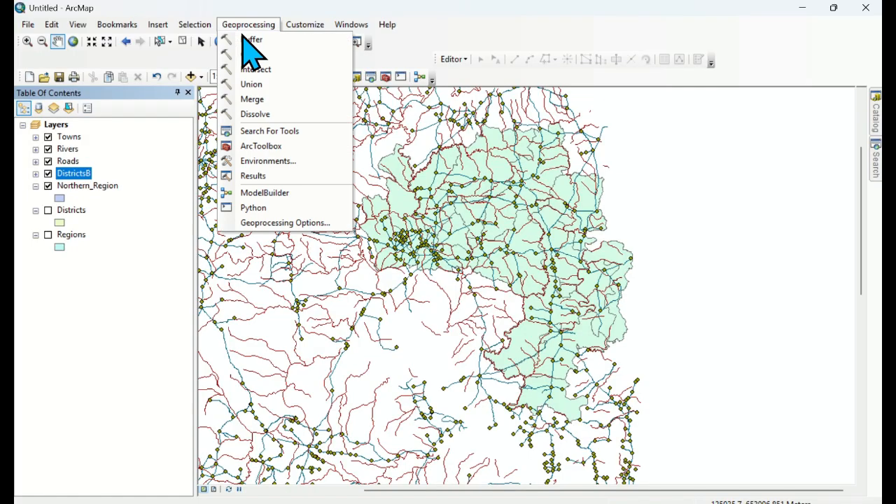
{"action": "left_click", "coordinate": [252, 57]}
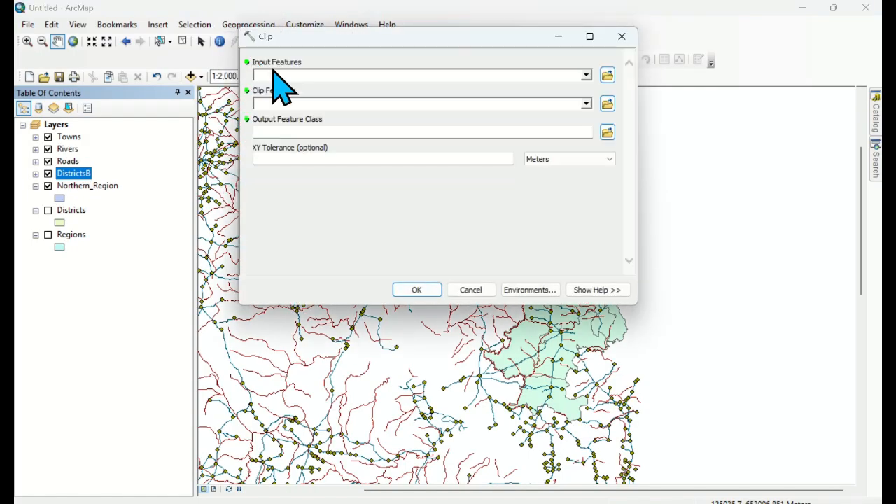
{"action": "left_click", "coordinate": [586, 75]}
{"action": "left_click", "coordinate": [298, 88]}
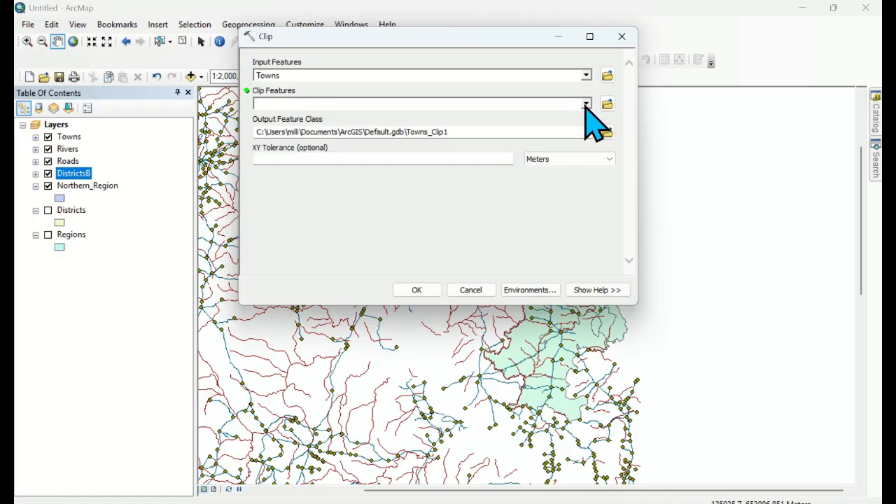
{"action": "left_click", "coordinate": [586, 103]}
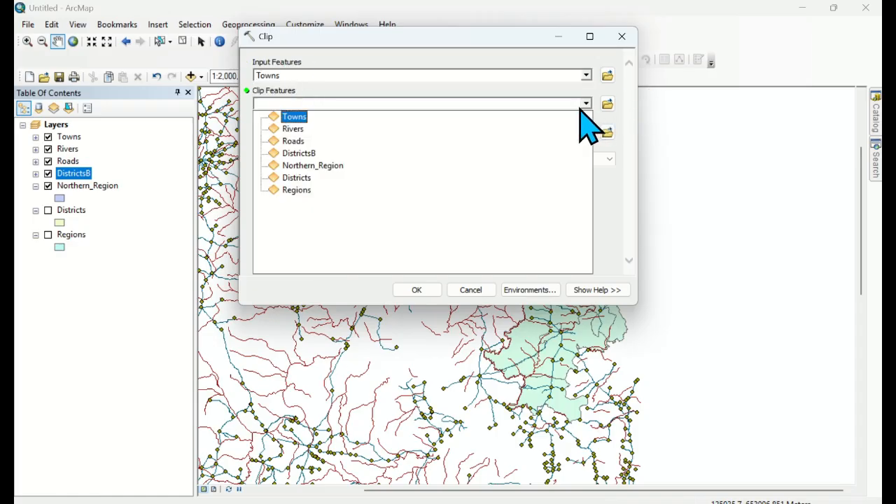
{"action": "left_click", "coordinate": [313, 166]}
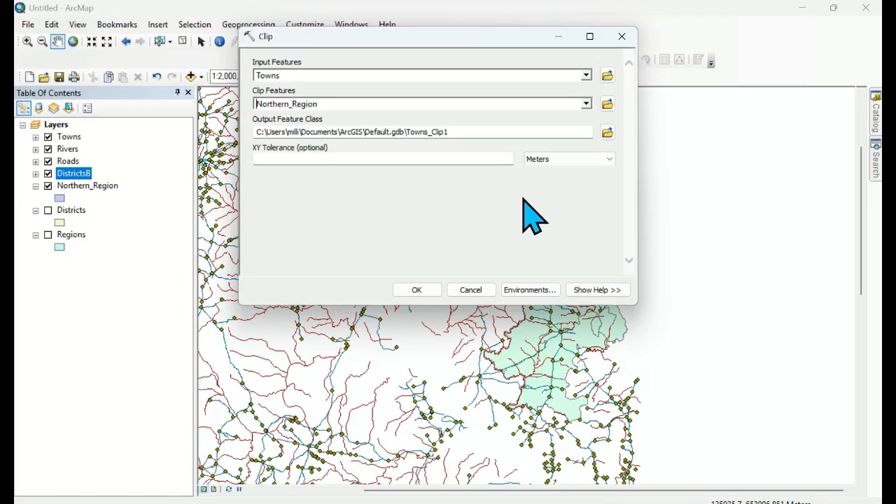
{"action": "left_click", "coordinate": [607, 132]}
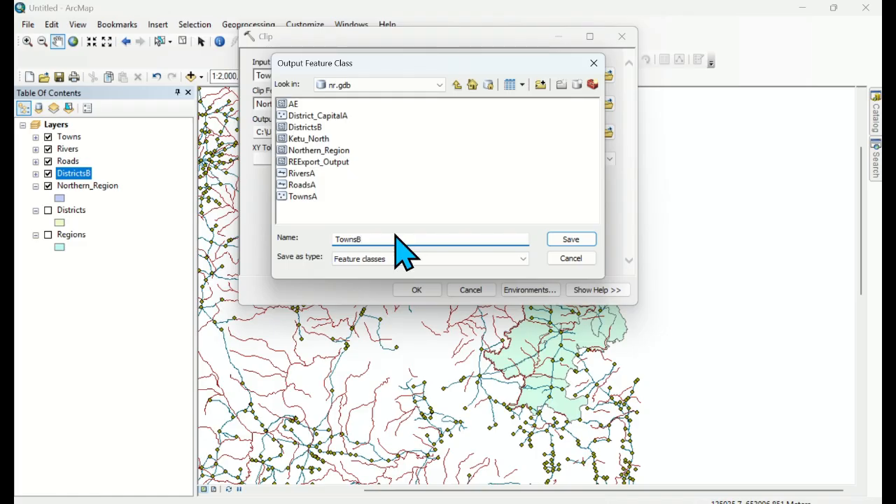
{"action": "left_click", "coordinate": [570, 240]}
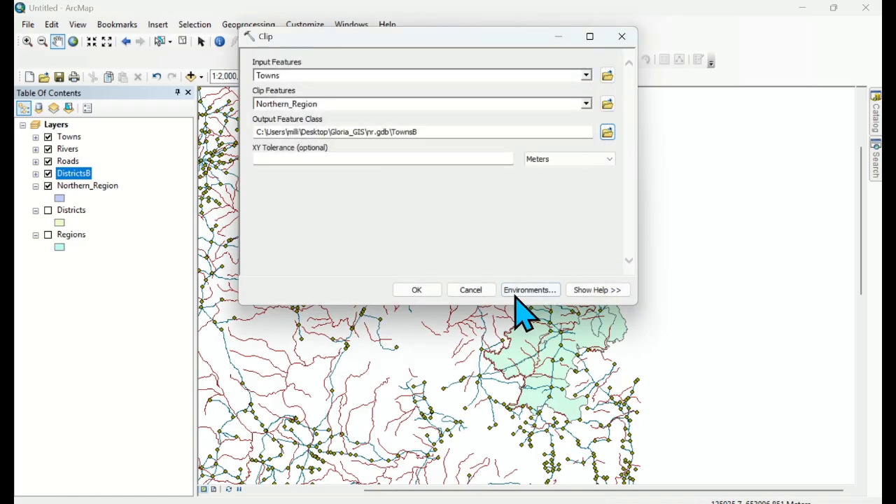
{"action": "left_click", "coordinate": [416, 290]}
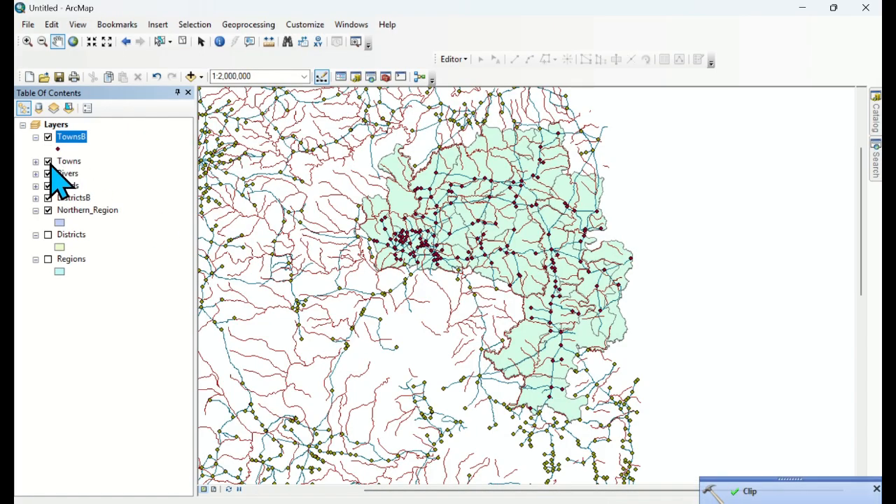
Hide the original Towns layer and move it below all other layers in the drawing order.
{"action": "left_click", "coordinate": [48, 161]}
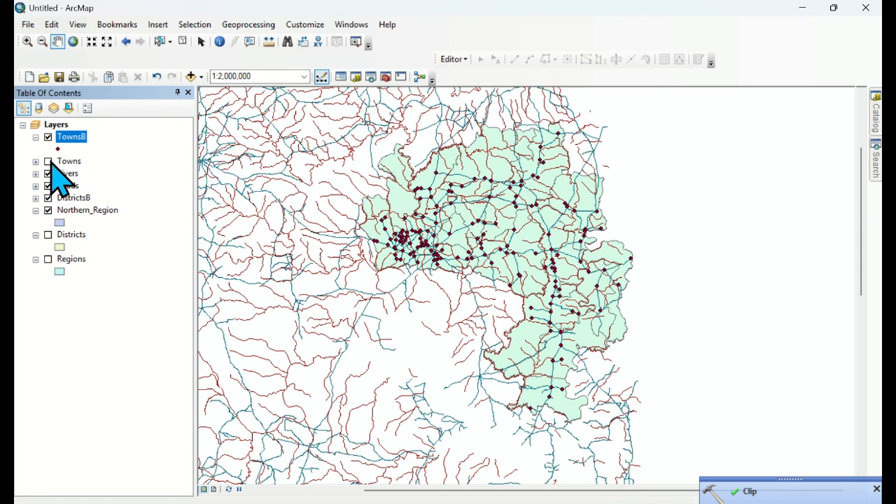
{"action": "left_click", "coordinate": [47, 162]}
{"action": "left_click_drag", "start_coordinate": [66, 163], "coordinate": [54, 280]}
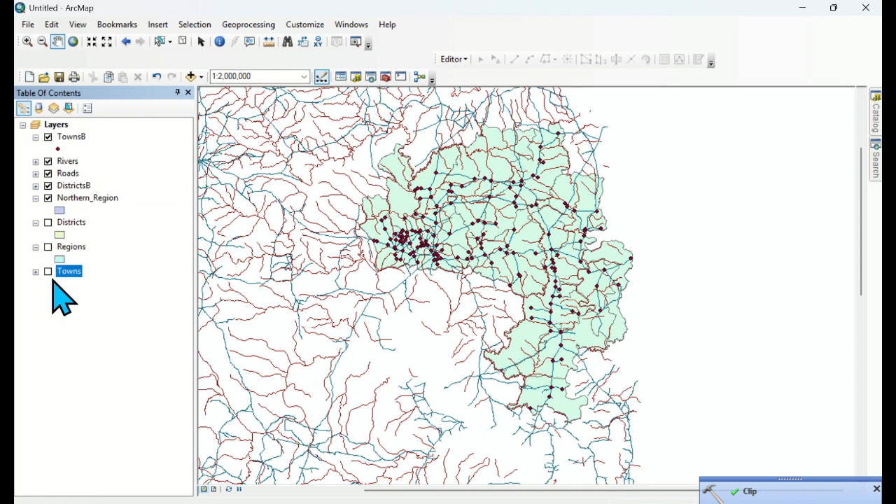
Clip the Rivers layer to the Northern_Region boundary, saving the output feature class as RiversB in nr.gdb.
{"action": "left_click", "coordinate": [271, 24]}
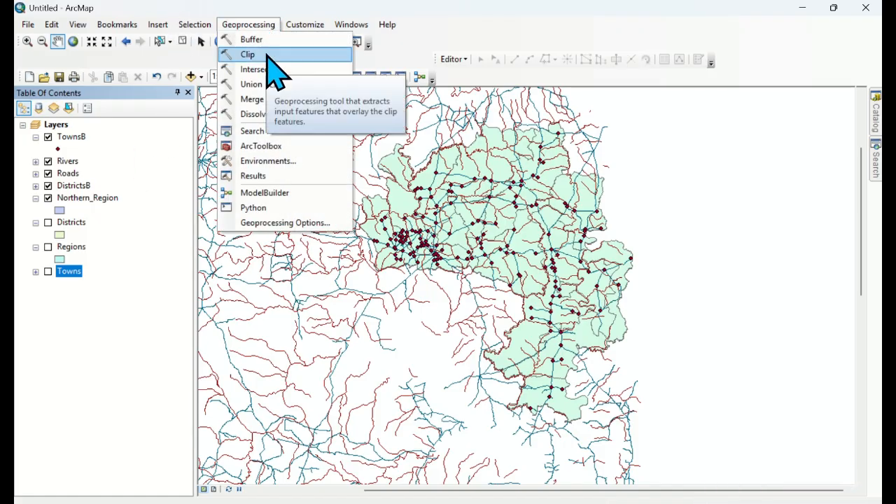
{"action": "left_click", "coordinate": [268, 54]}
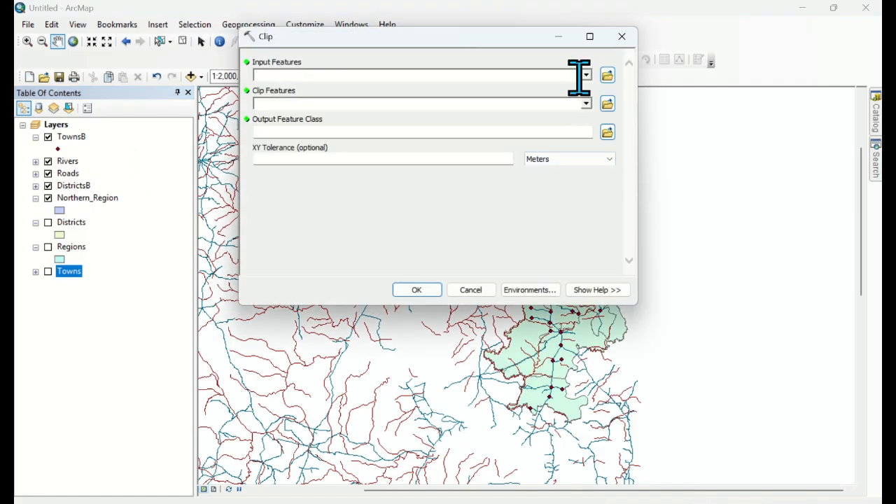
{"action": "left_click", "coordinate": [587, 75]}
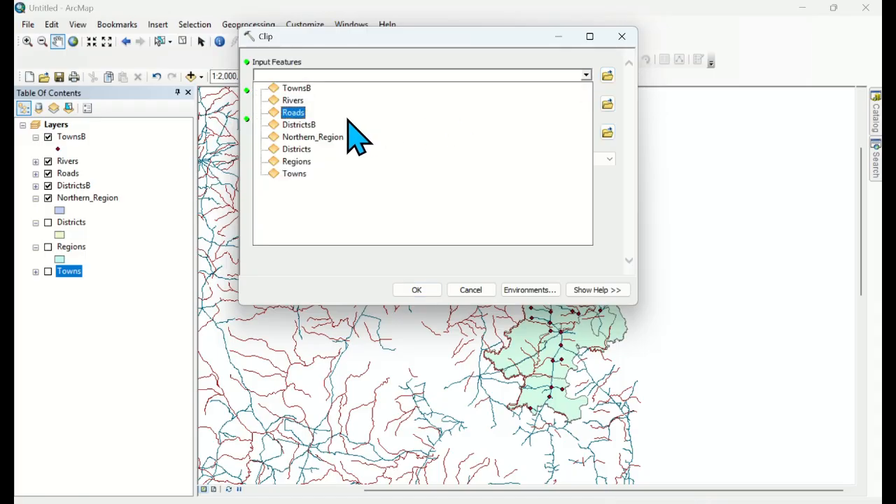
{"action": "left_click", "coordinate": [299, 100]}
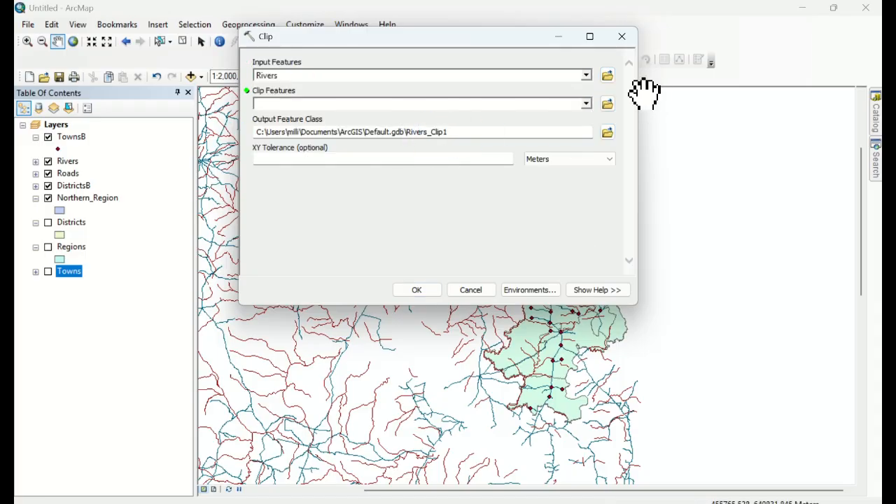
{"action": "left_click", "coordinate": [592, 103]}
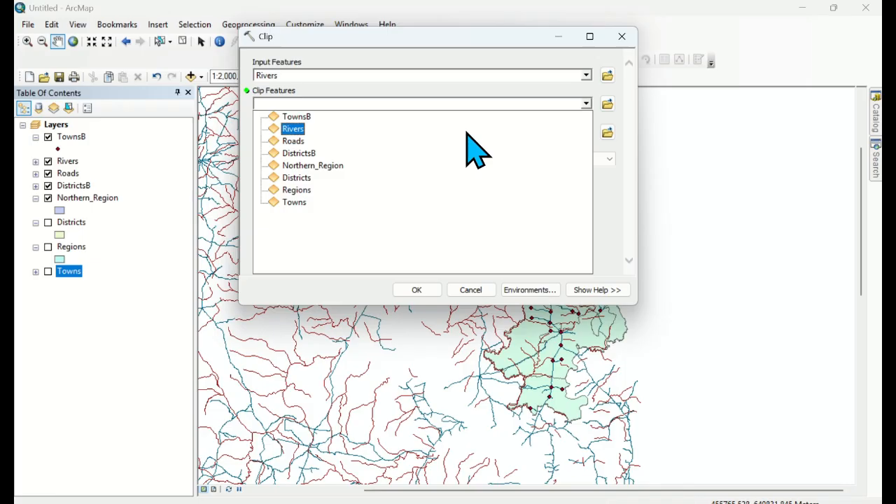
{"action": "left_click", "coordinate": [342, 169]}
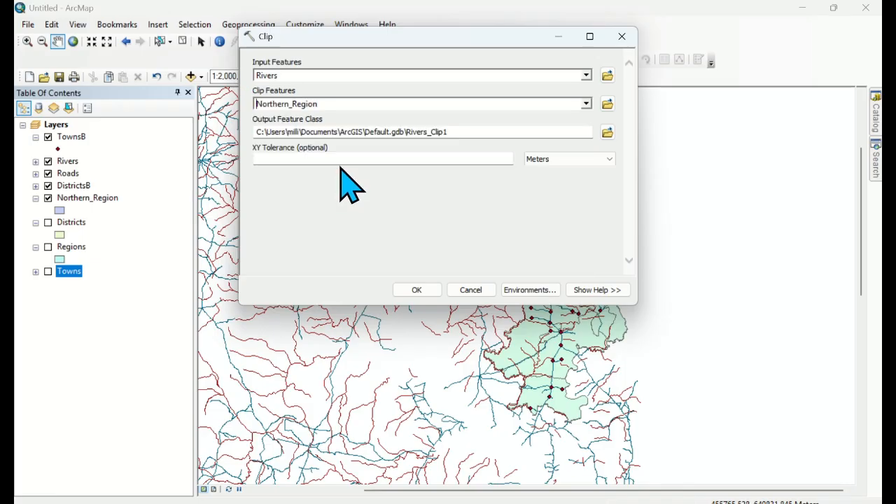
{"action": "left_click", "coordinate": [607, 133]}
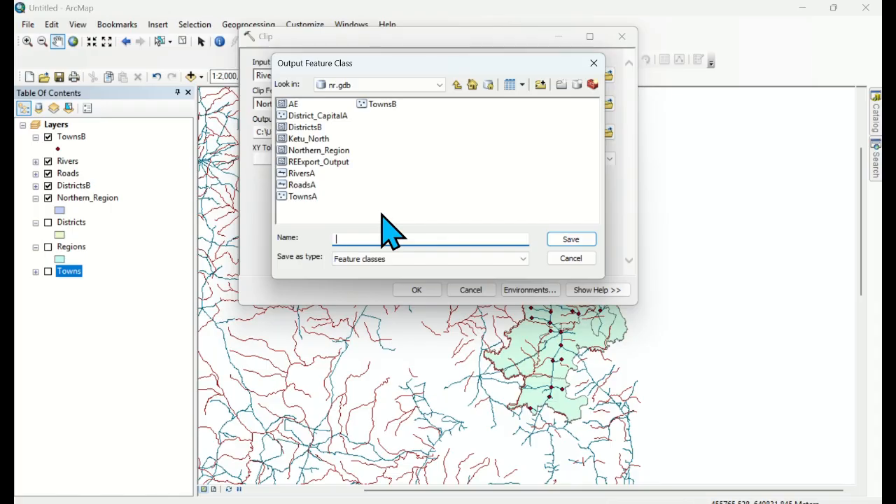
{"action": "left_click_drag", "start_coordinate": [375, 62], "coordinate": [484, 70]}
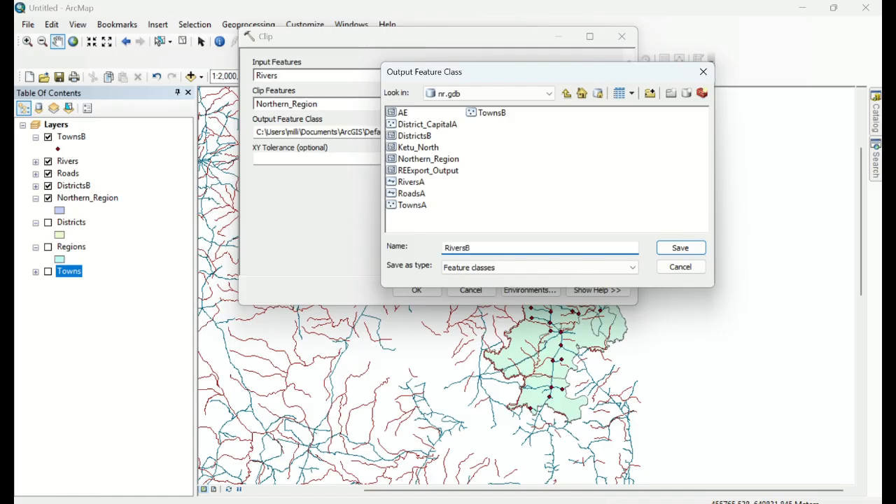
{"action": "left_click", "coordinate": [682, 247]}
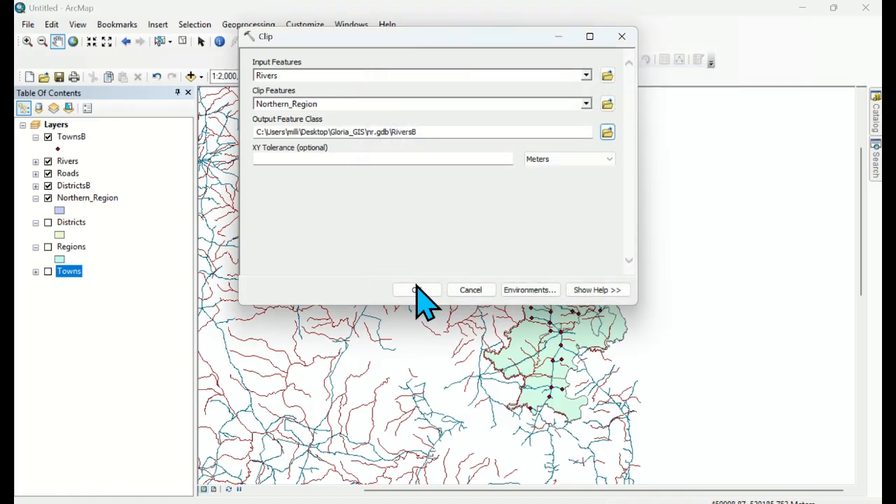
{"action": "left_click", "coordinate": [410, 290]}
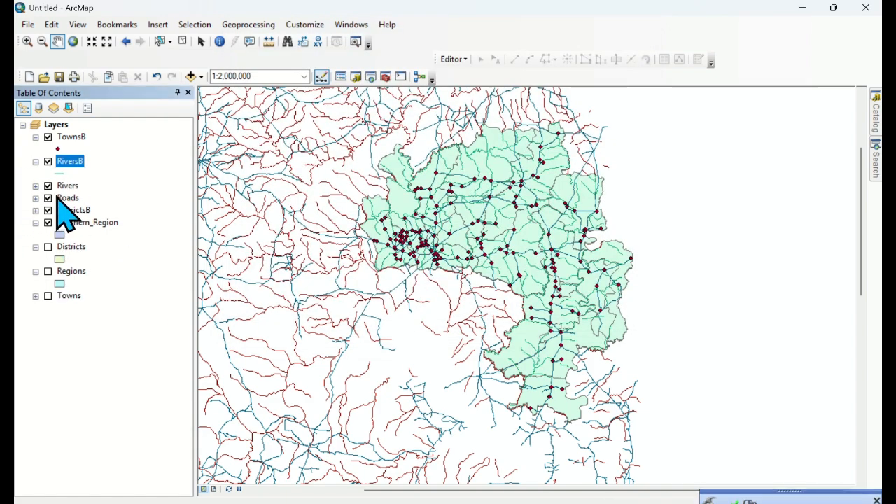
Hide the original Rivers layer and move it to the end of the layer order, below Towns.
{"action": "left_click", "coordinate": [48, 185]}
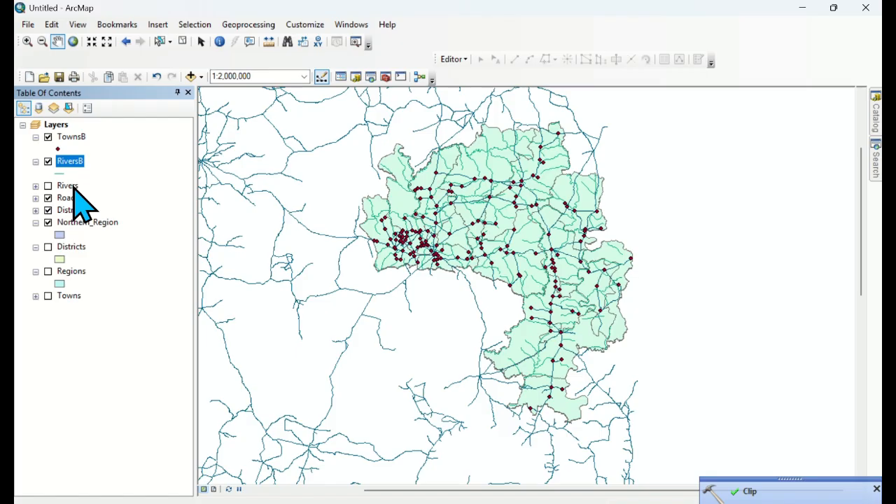
{"action": "left_click", "coordinate": [72, 186]}
{"action": "left_click_drag", "start_coordinate": [72, 187], "coordinate": [67, 329]}
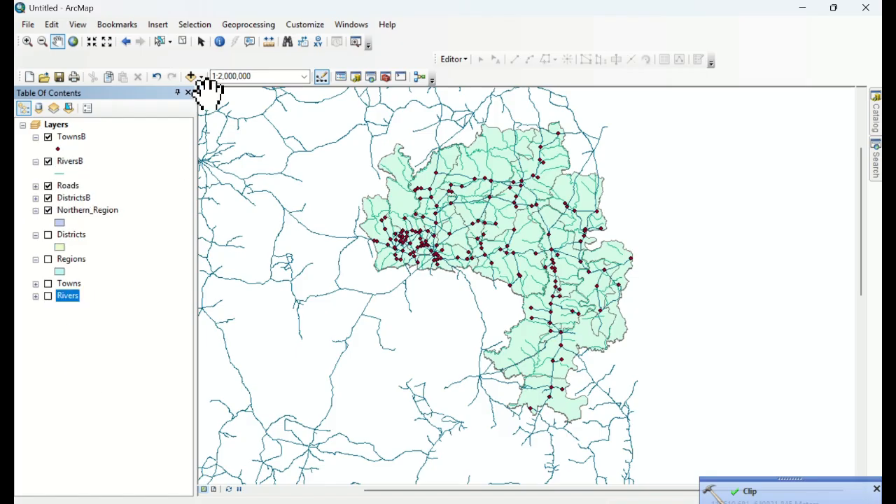
Clip the Roads layer to the Northern_Region boundary, saving the output feature class as RoadsB in nr.gdb.
{"action": "left_click", "coordinate": [250, 24]}
{"action": "left_click", "coordinate": [253, 54]}
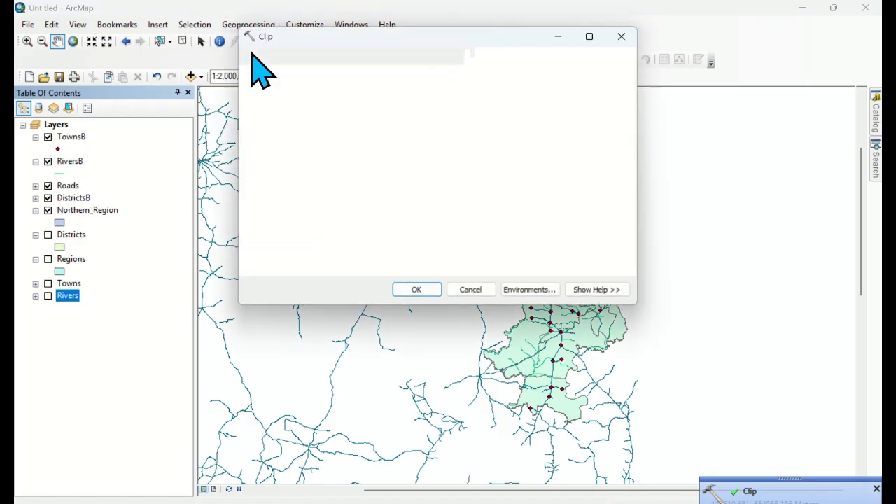
{"action": "left_click", "coordinate": [586, 74]}
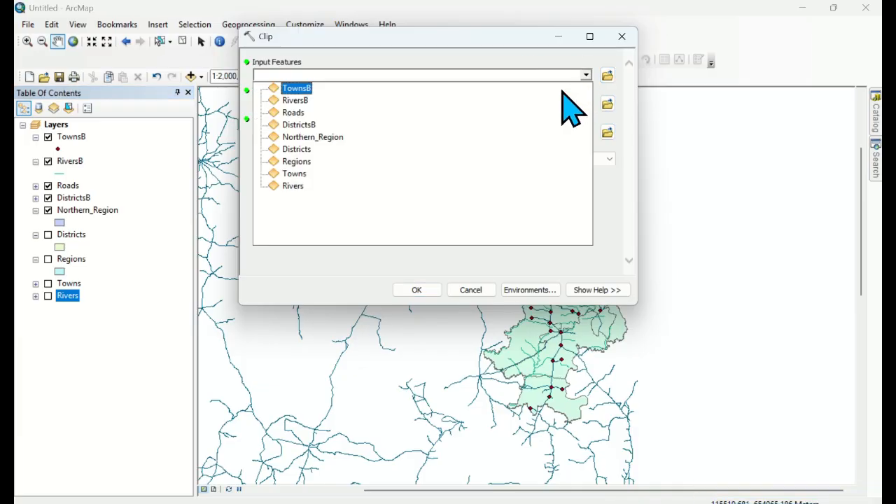
{"action": "left_click", "coordinate": [295, 113]}
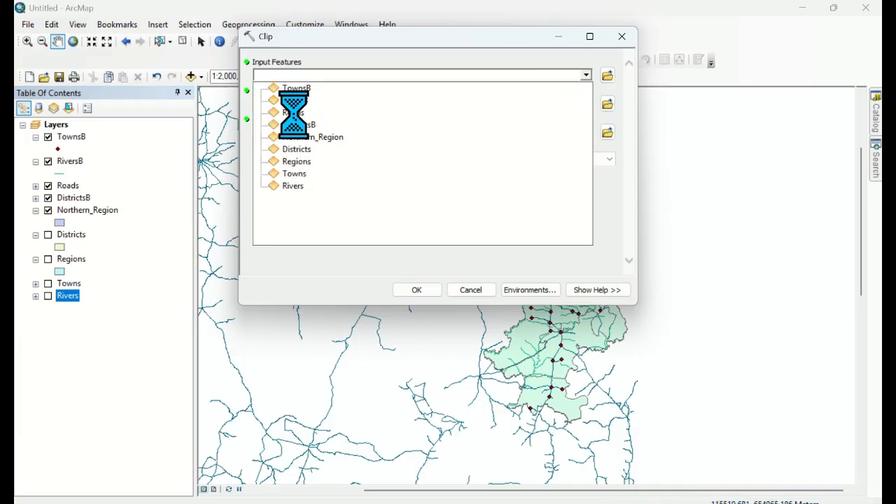
{"action": "left_click", "coordinate": [586, 105]}
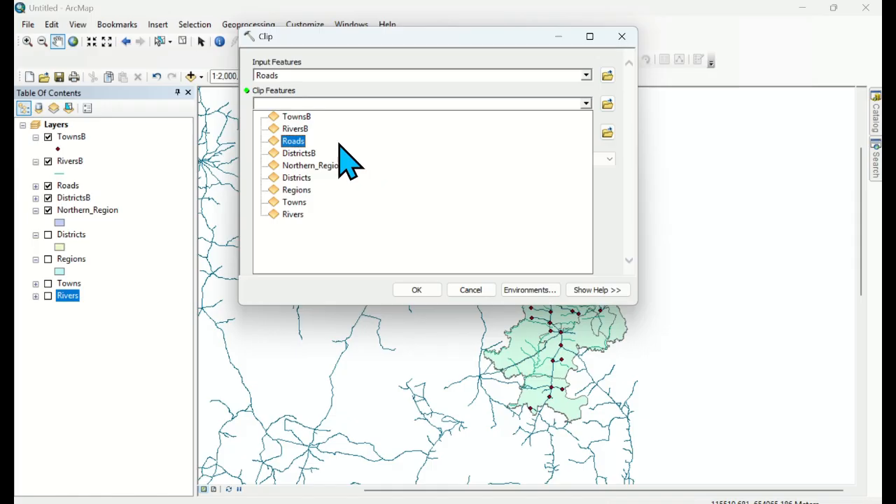
{"action": "left_click", "coordinate": [311, 164]}
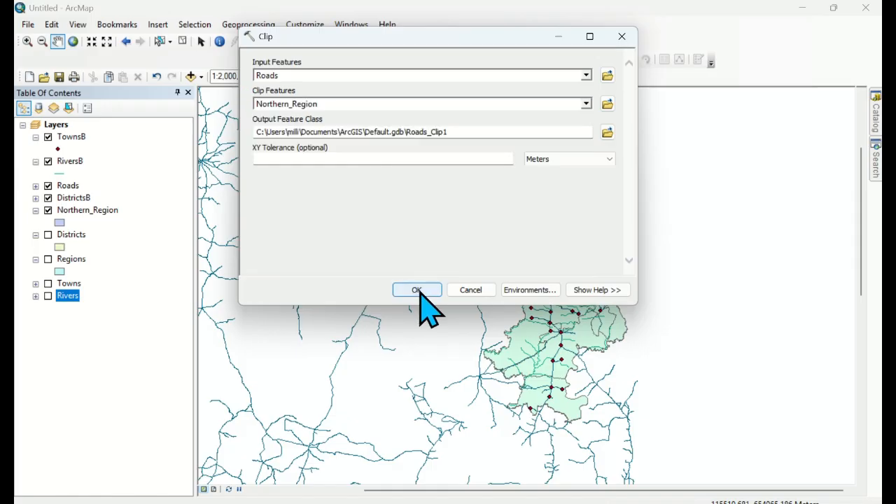
{"action": "left_click", "coordinate": [607, 133]}
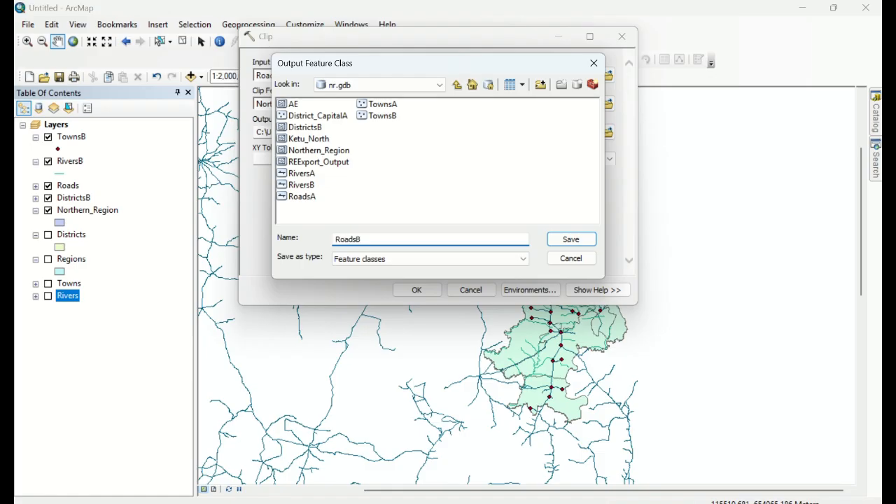
{"action": "left_click", "coordinate": [570, 240]}
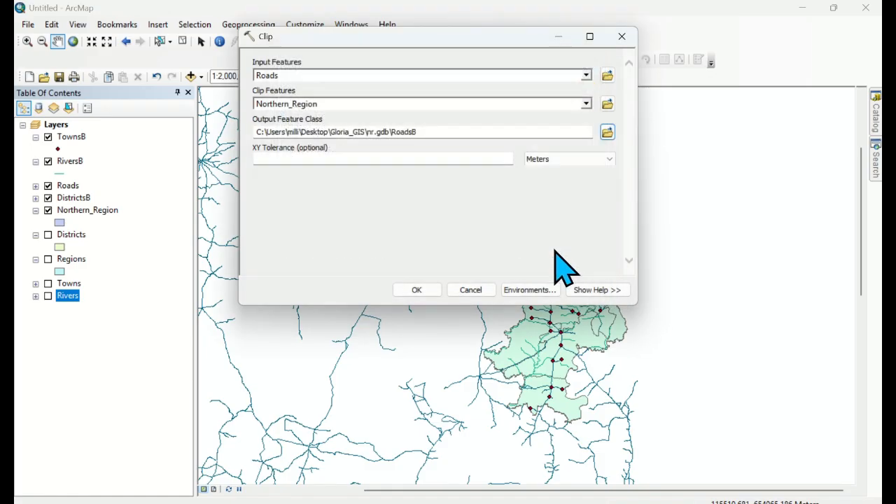
{"action": "left_click", "coordinate": [420, 290]}
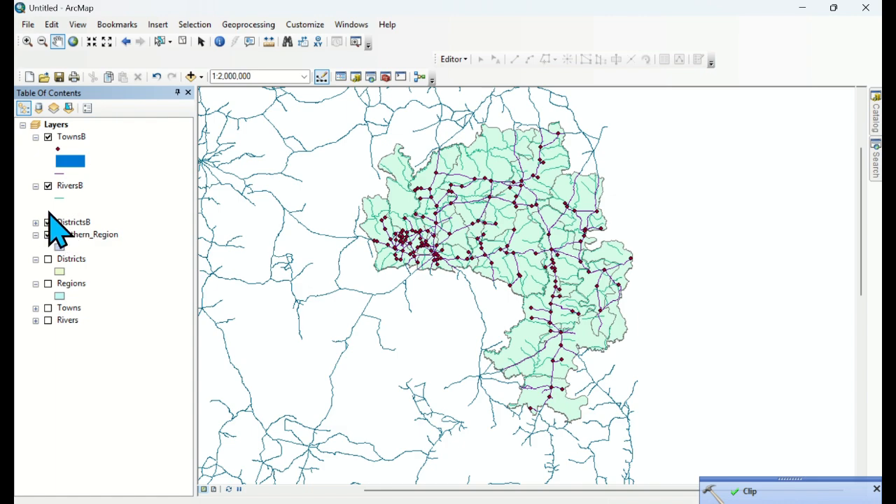
Hide the original Roads layer and move it down the layer order, between Regions and Towns.
{"action": "left_click", "coordinate": [47, 210]}
{"action": "left_click_drag", "start_coordinate": [68, 210], "coordinate": [67, 293]}
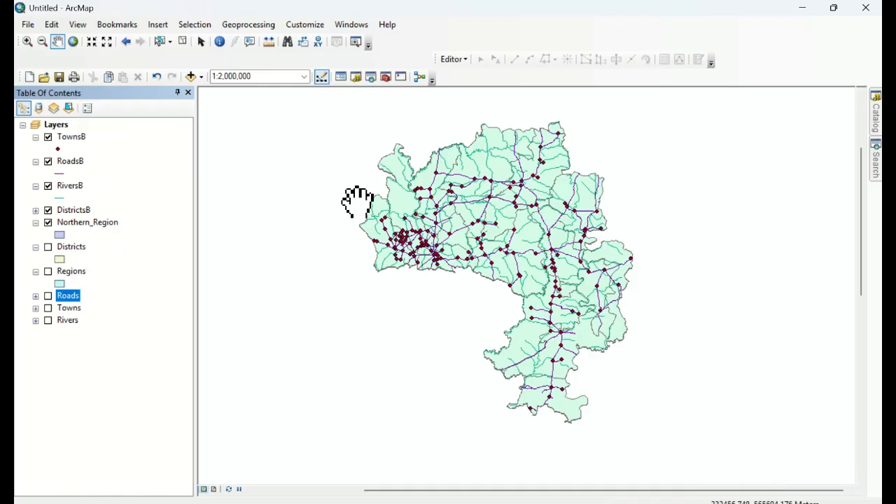
{"action": "scroll", "coordinate": [452, 250], "scroll_direction": "down", "scroll_amount": 1}
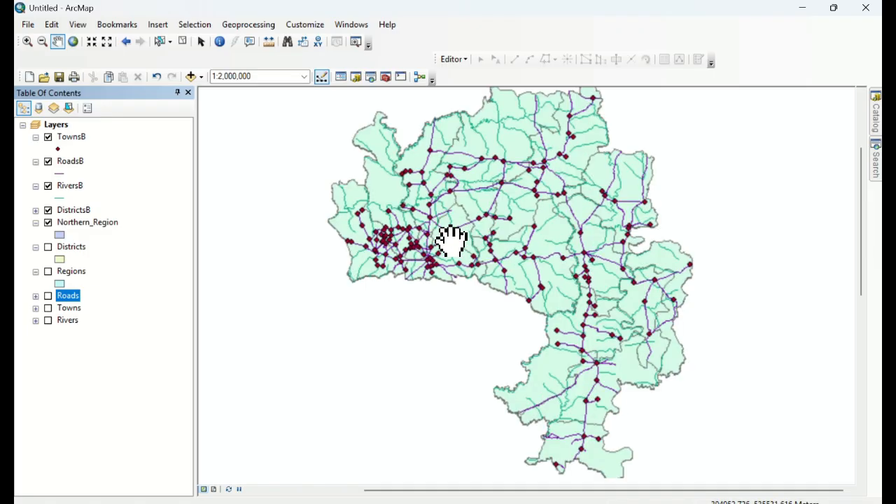
{"action": "scroll", "coordinate": [549, 201], "scroll_direction": "up", "scroll_amount": 1}
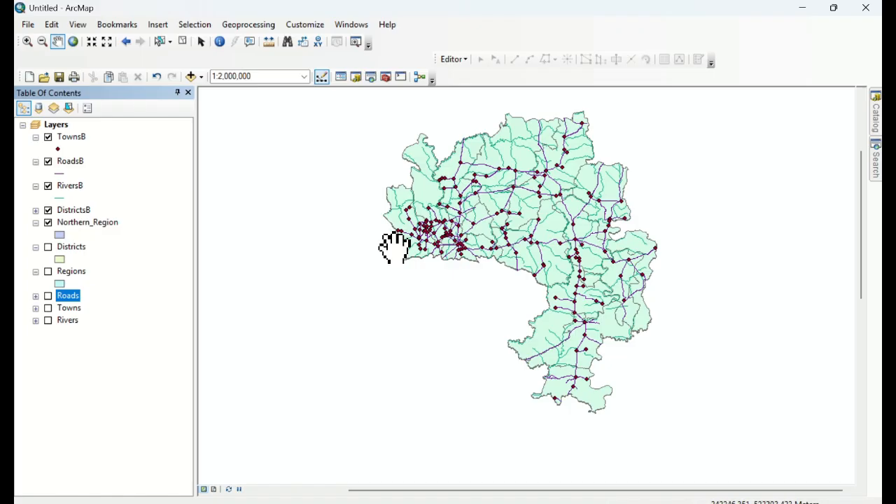
Symbolize the Northern_Region layer with the Hollow symbol and a thicker black outline.
{"action": "left_click", "coordinate": [88, 223]}
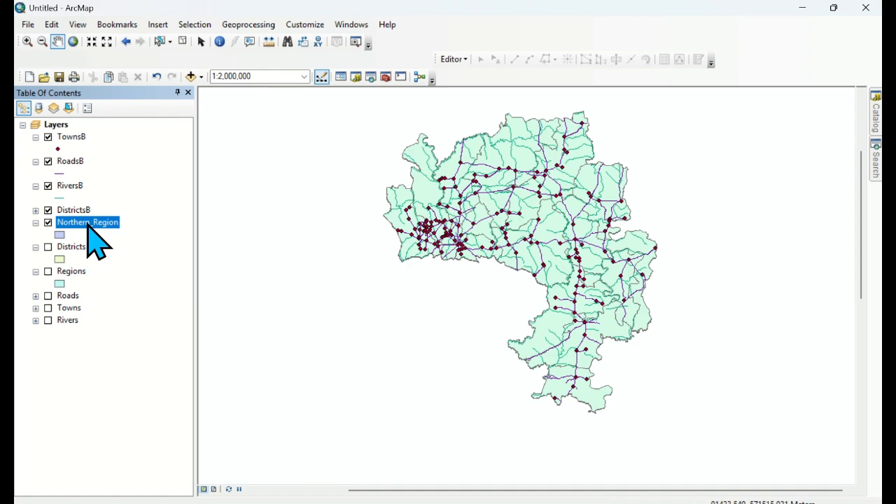
{"action": "right_click", "coordinate": [88, 223]}
{"action": "left_click", "coordinate": [140, 495]}
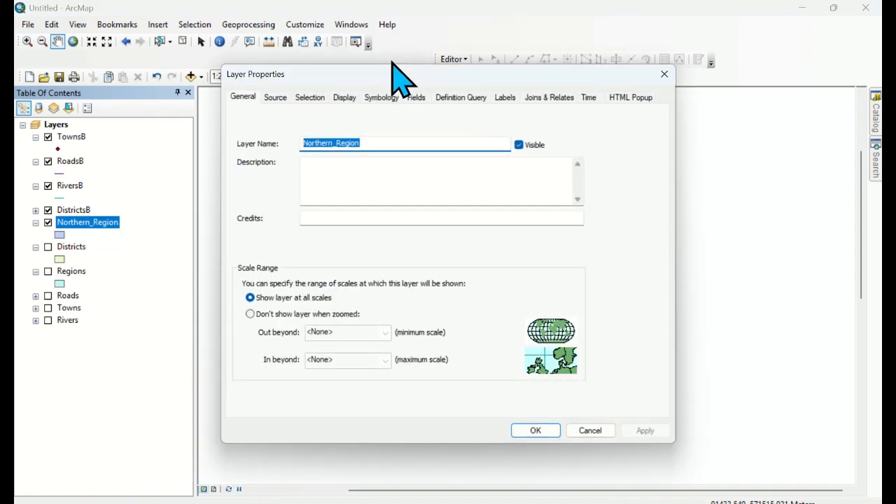
{"action": "left_click", "coordinate": [381, 98]}
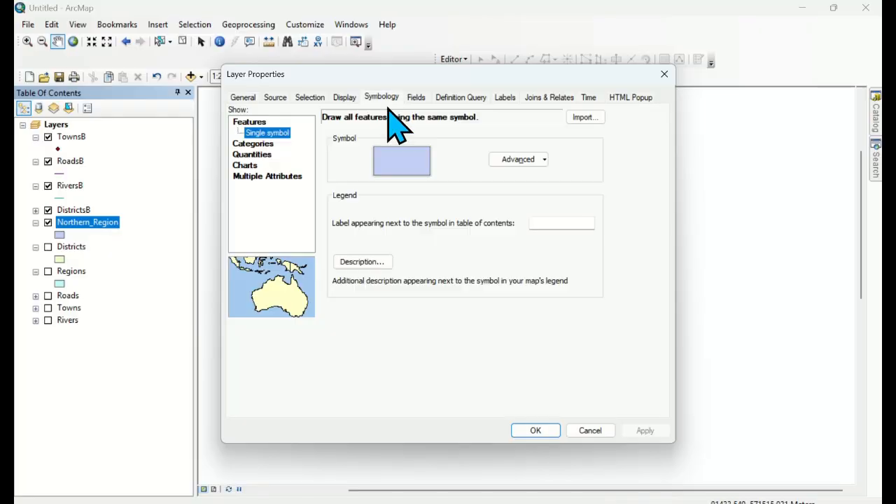
{"action": "left_click", "coordinate": [392, 161]}
{"action": "left_click", "coordinate": [308, 245]}
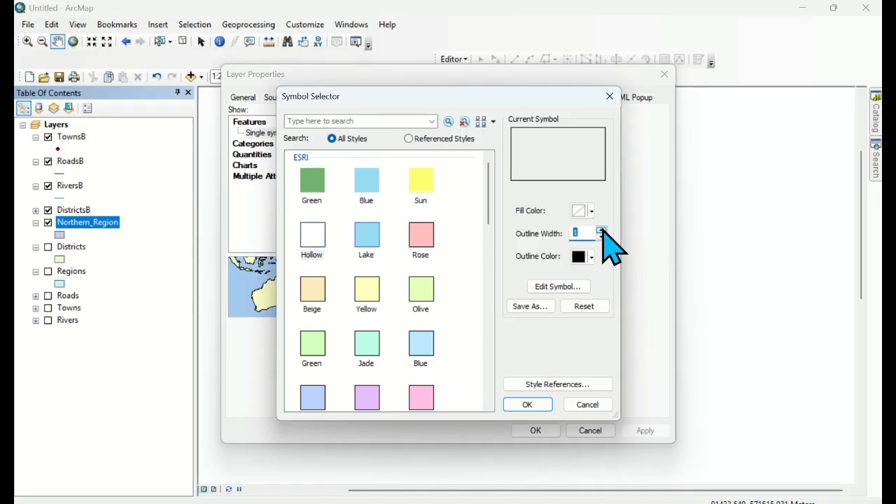
{"action": "left_click", "coordinate": [528, 405]}
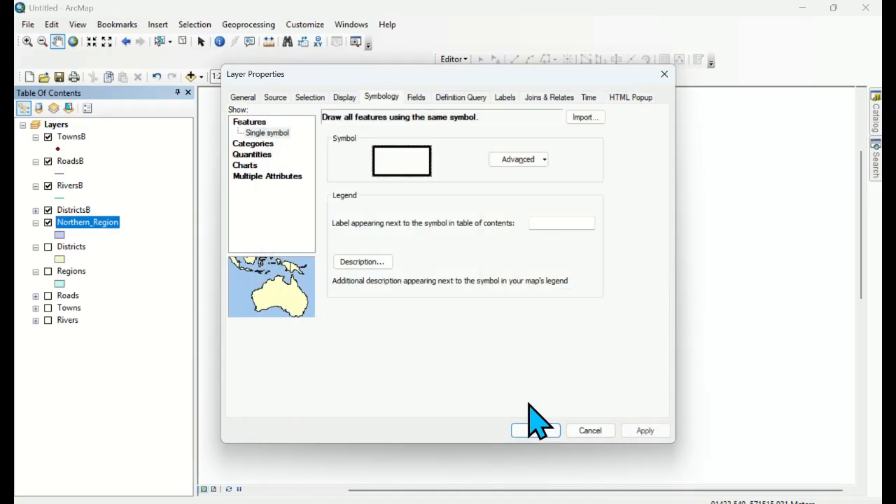
{"action": "left_click", "coordinate": [647, 431]}
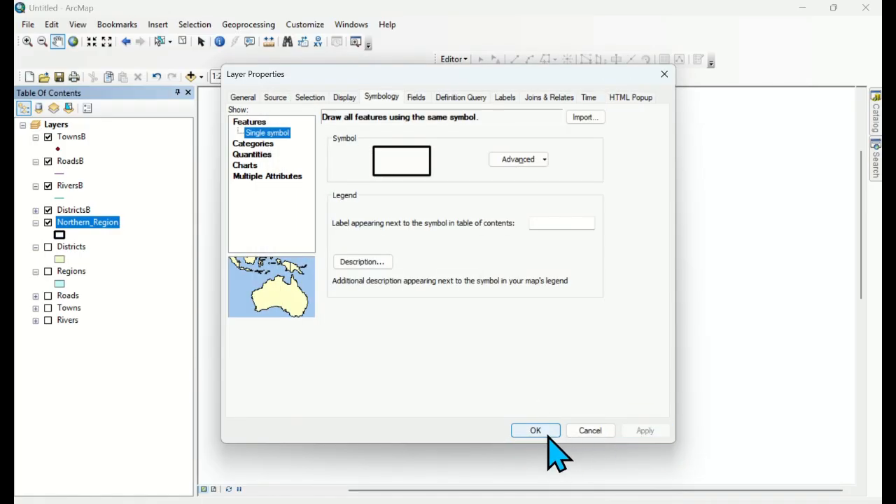
{"action": "left_click", "coordinate": [540, 432]}
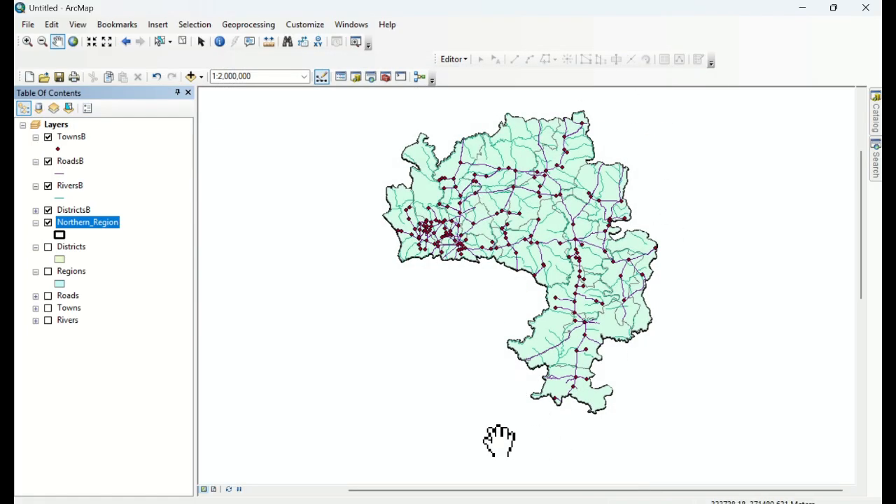
Temporarily hide the DistrictsB layer to check the Northern_Region outline, and show it again.
{"action": "left_click", "coordinate": [48, 210]}
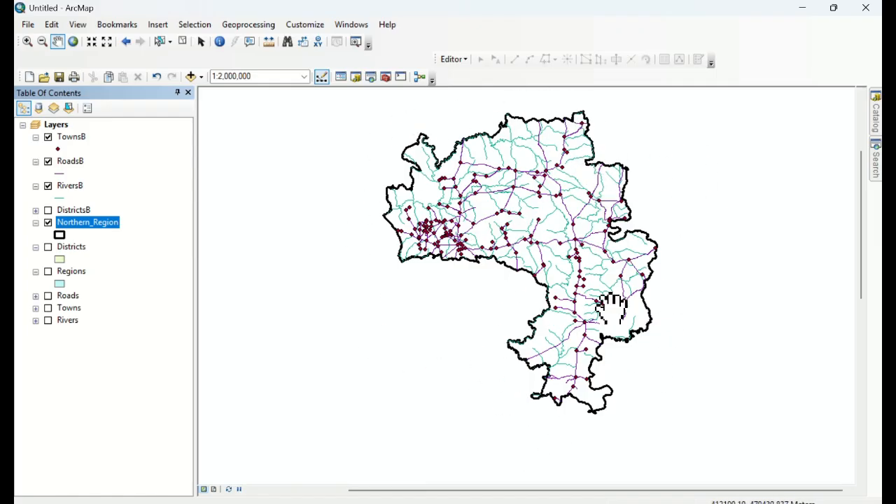
{"action": "left_click", "coordinate": [47, 210]}
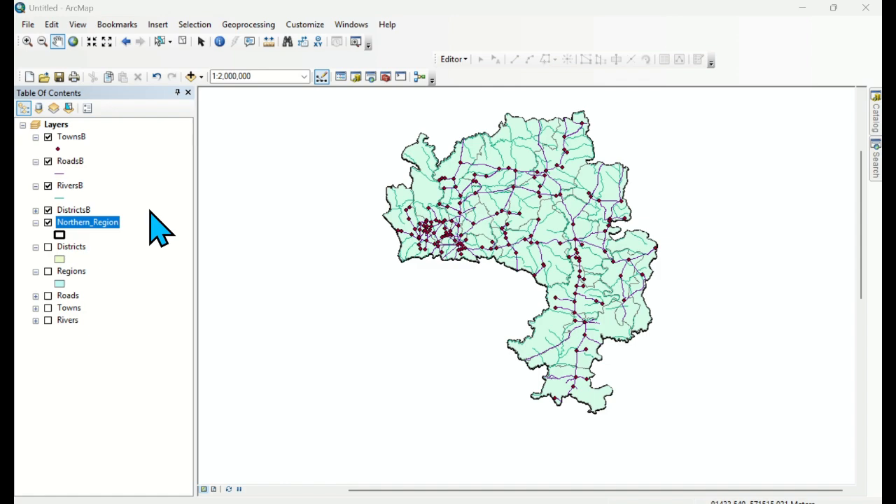
{"action": "left_click", "coordinate": [75, 211]}
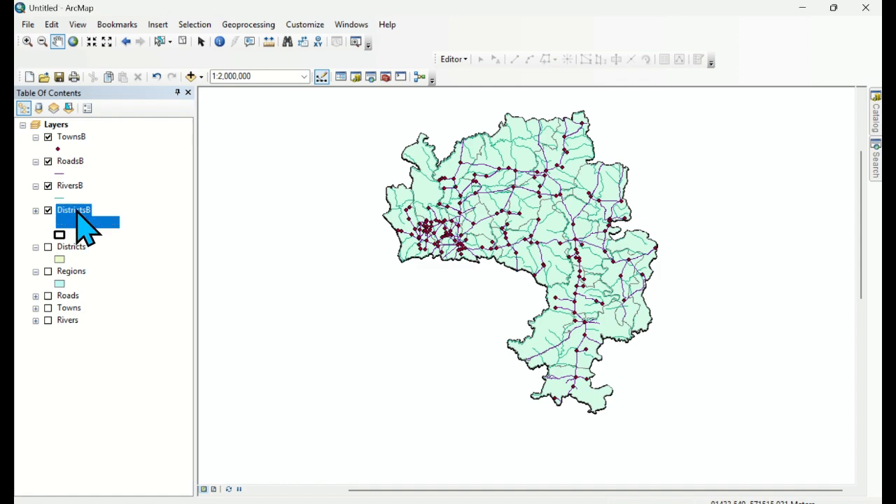
{"action": "right_click", "coordinate": [77, 213]}
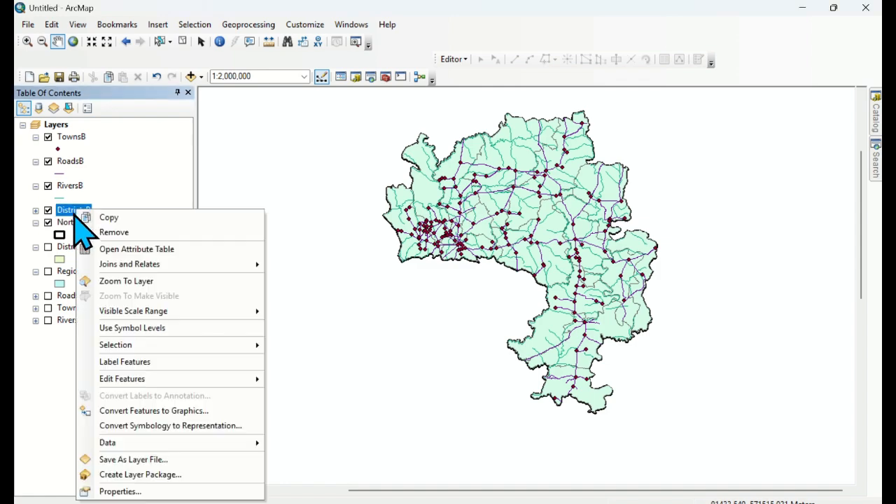
{"action": "left_click", "coordinate": [223, 138]}
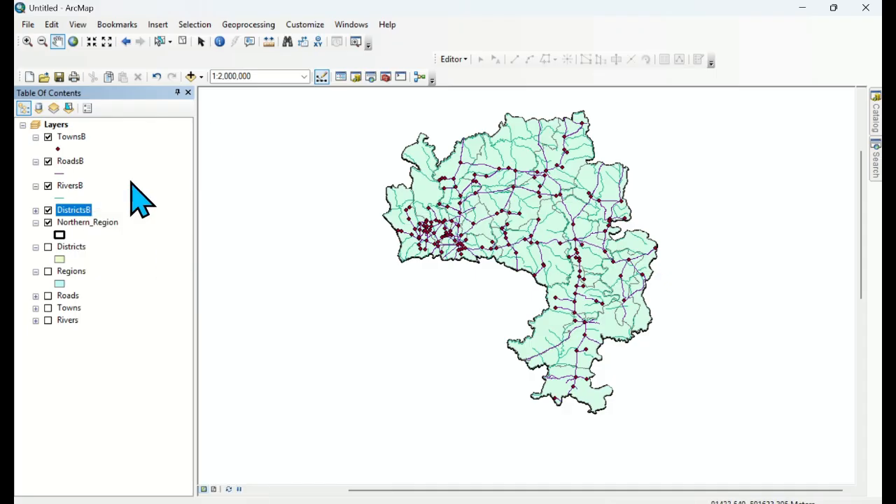
{"action": "left_click", "coordinate": [77, 213]}
{"action": "right_click", "coordinate": [73, 211]}
{"action": "left_click_drag", "start_coordinate": [300, 176], "coordinate": [298, 175]}
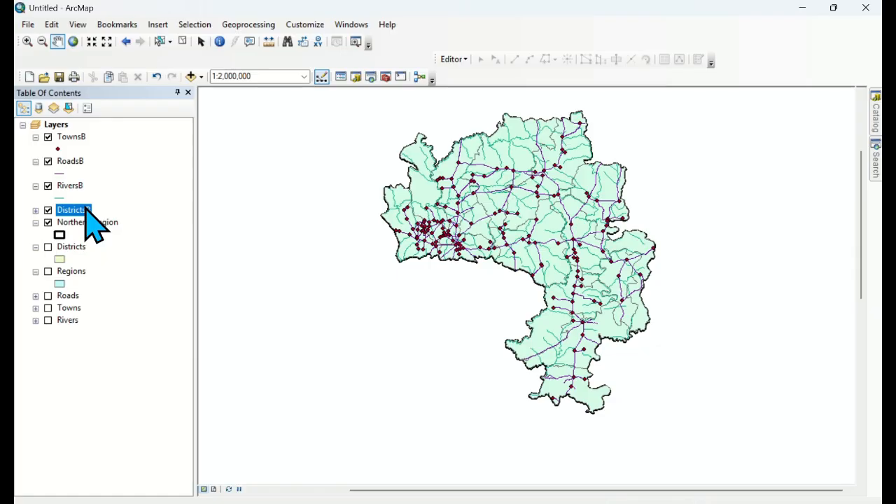
{"action": "right_click", "coordinate": [85, 207]}
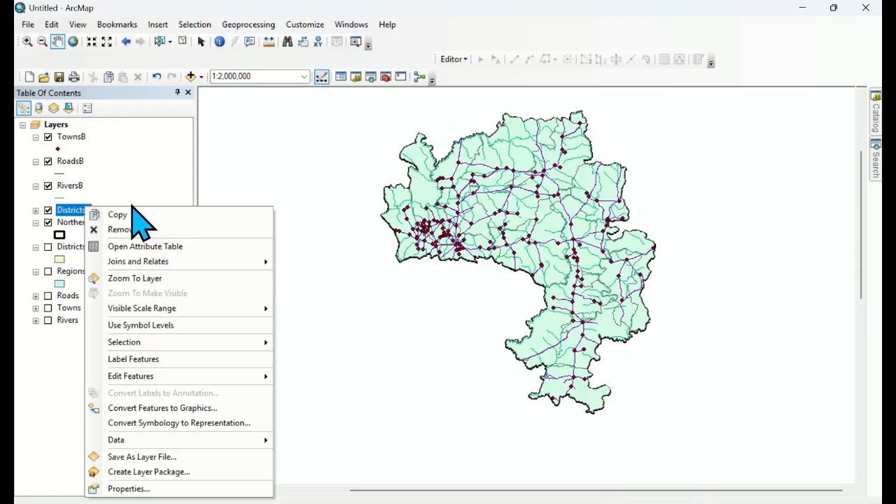
{"action": "left_click", "coordinate": [170, 214]}
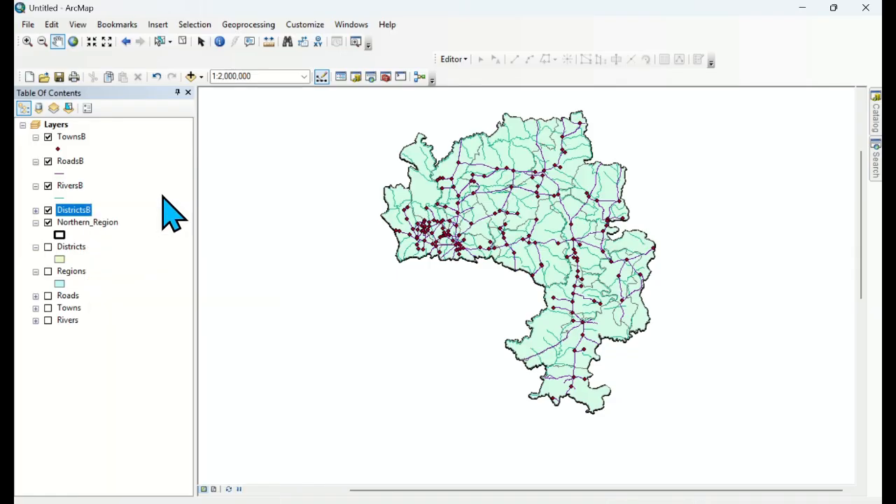
Symbolize DistrictsB by unique values of the District field, adding all values and excluding <all other values>.
{"action": "right_click", "coordinate": [76, 214]}
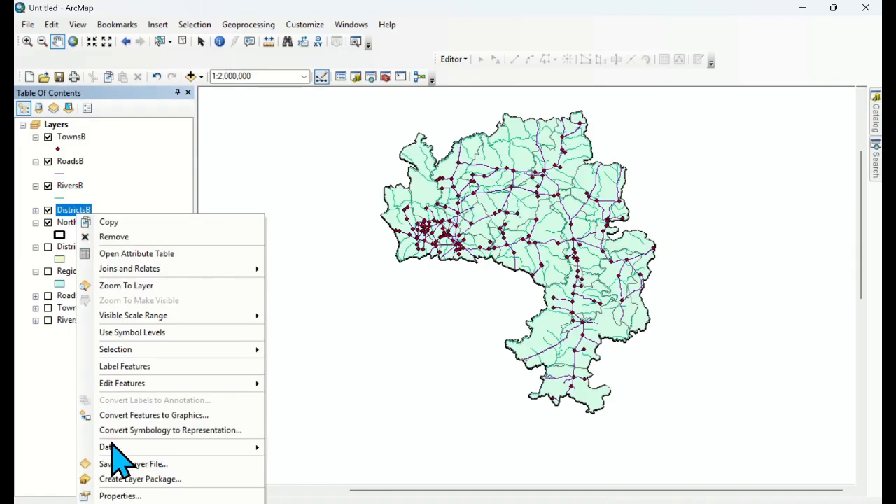
{"action": "left_click", "coordinate": [134, 497]}
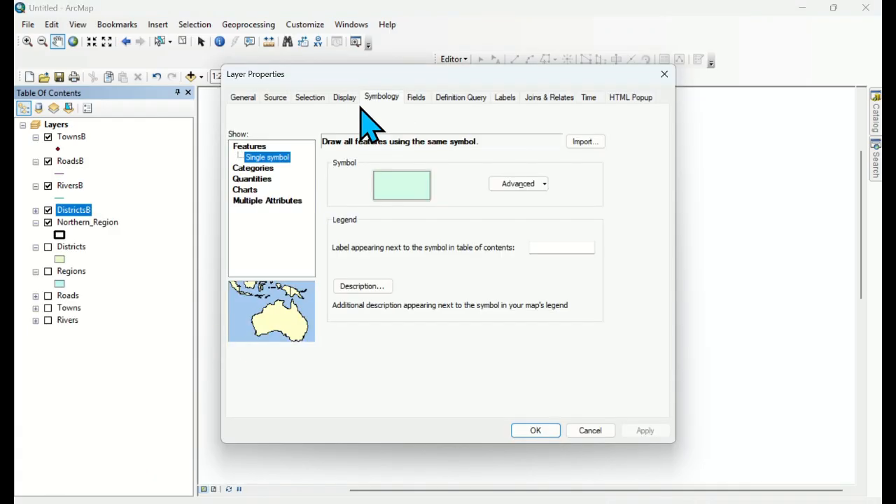
{"action": "left_click", "coordinate": [256, 169]}
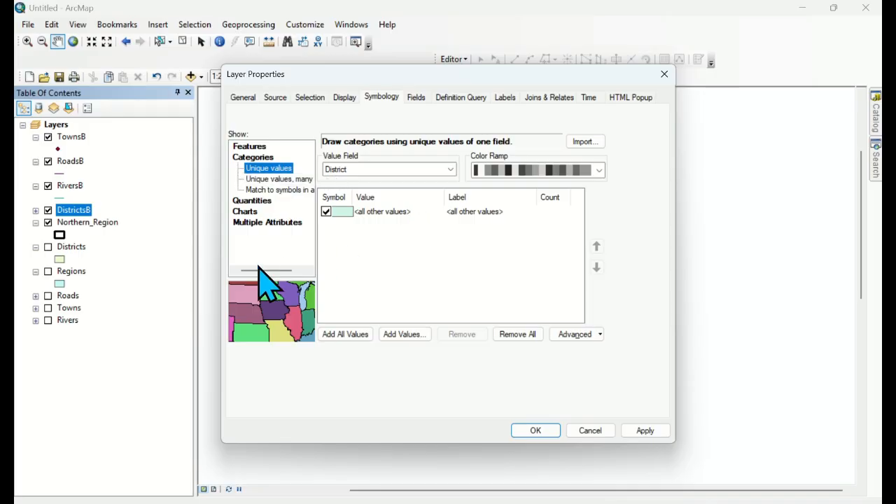
{"action": "left_click", "coordinate": [327, 212]}
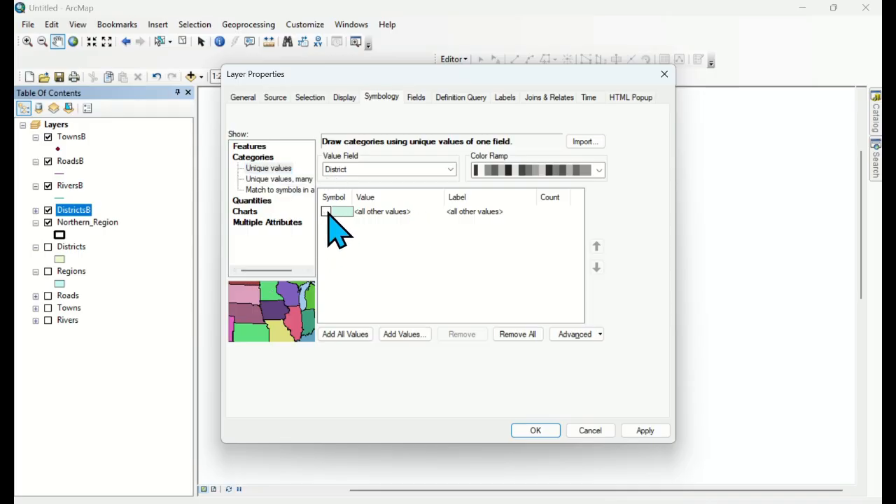
{"action": "left_click", "coordinate": [345, 334]}
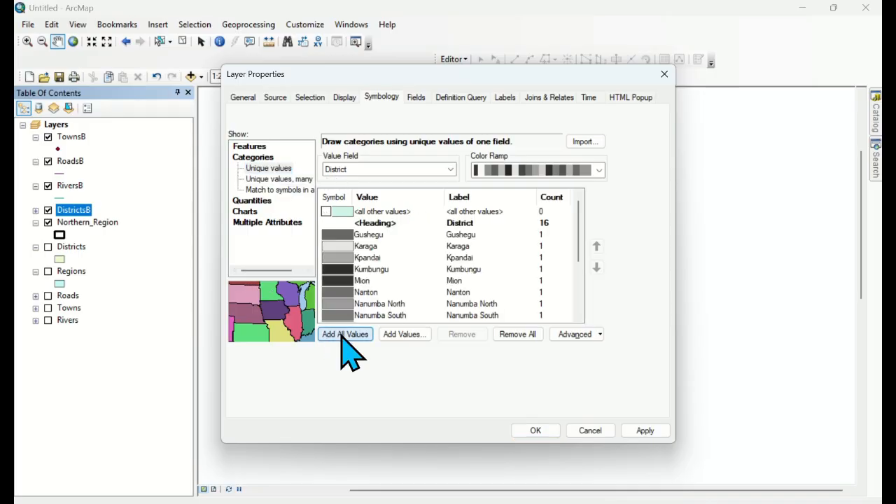
{"action": "scroll", "coordinate": [372, 259], "scroll_direction": "down", "scroll_amount": 3}
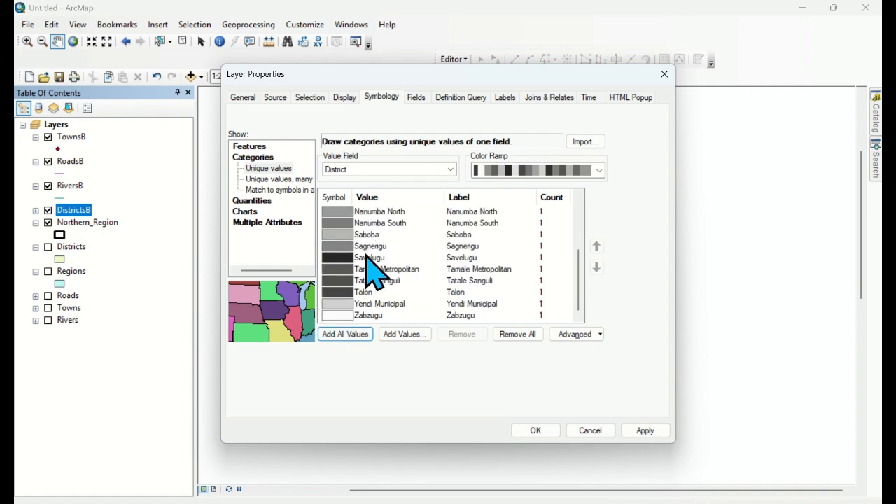
{"action": "scroll", "coordinate": [371, 266], "scroll_direction": "up", "scroll_amount": 3}
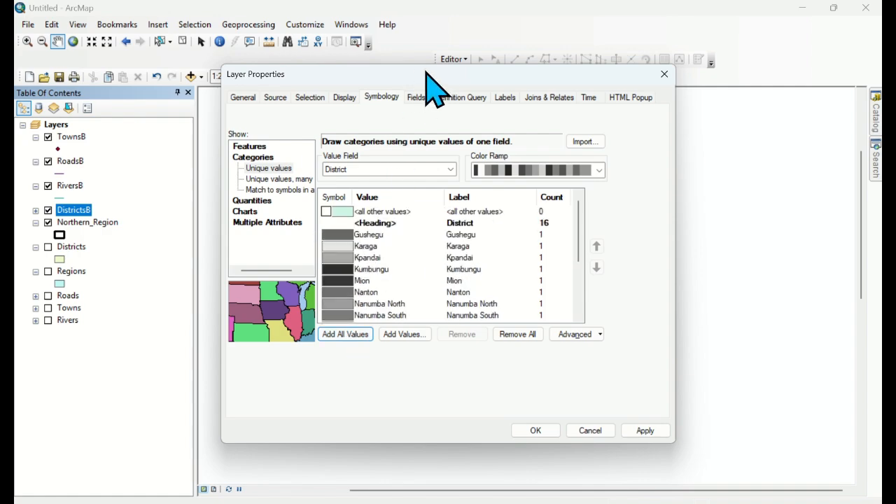
{"action": "left_click_drag", "start_coordinate": [426, 70], "coordinate": [101, 21]}
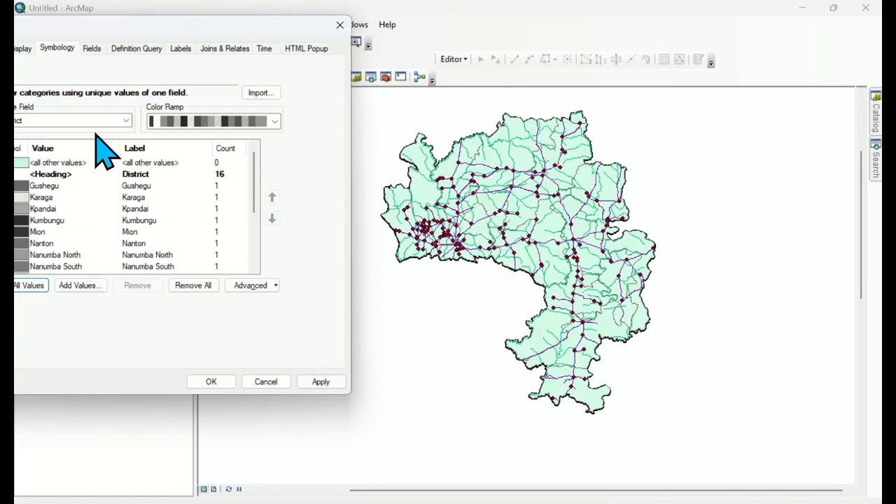
{"action": "left_click", "coordinate": [321, 381]}
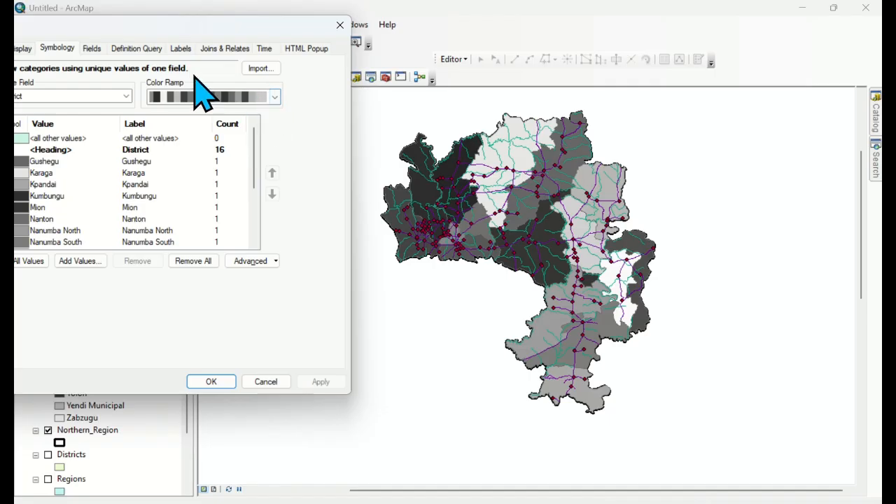
Apply a multicoloured pastel color ramp to the DistrictsB district categories.
{"action": "left_click", "coordinate": [275, 98]}
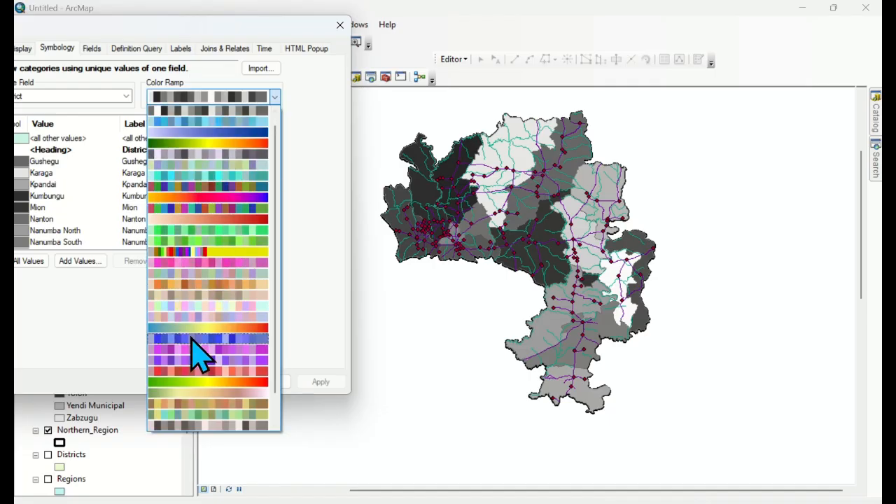
{"action": "left_click", "coordinate": [183, 307]}
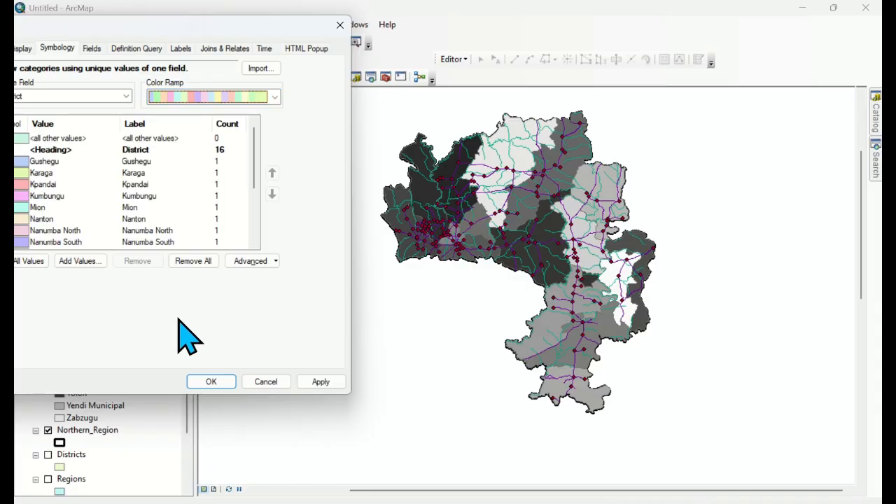
{"action": "left_click", "coordinate": [320, 381]}
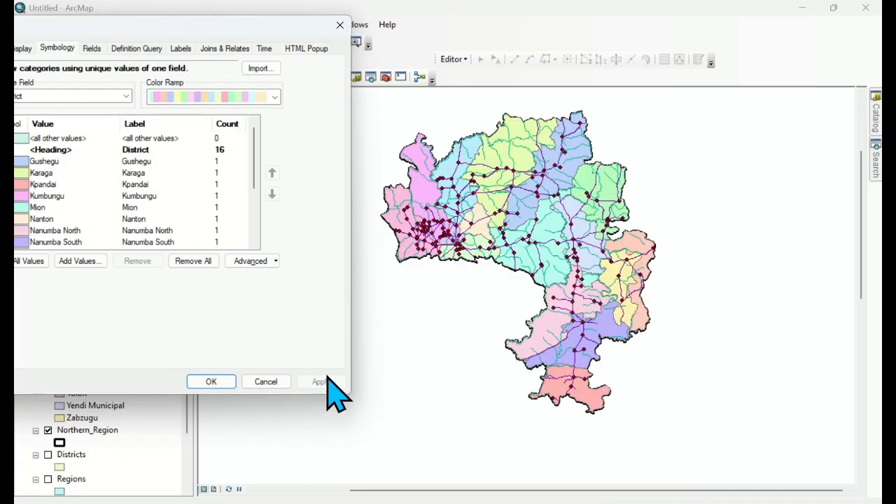
{"action": "left_click", "coordinate": [212, 382]}
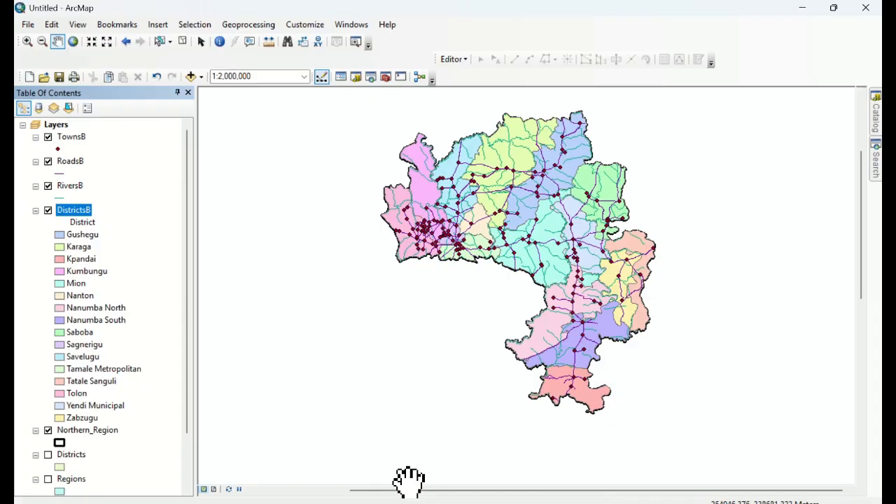
Change the RiversB layer's line symbol to the ESRI River style.
{"action": "double_click", "coordinate": [60, 198]}
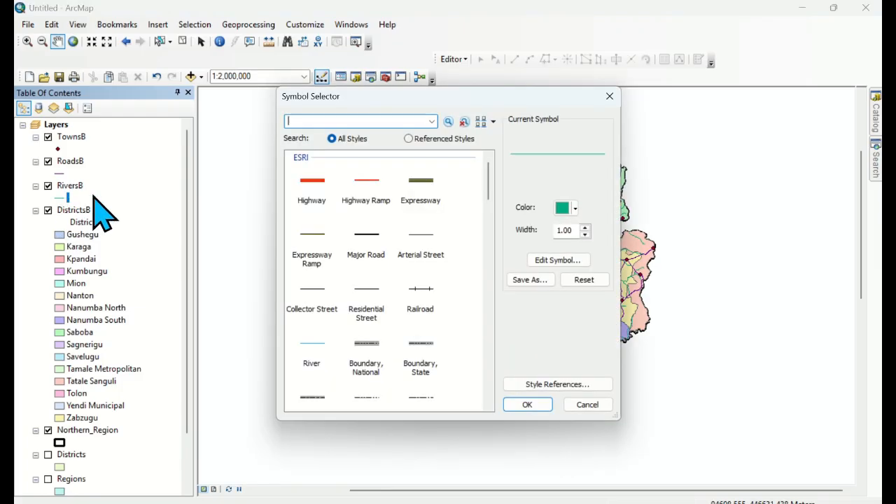
{"action": "left_click", "coordinate": [312, 350]}
{"action": "left_click", "coordinate": [532, 406]}
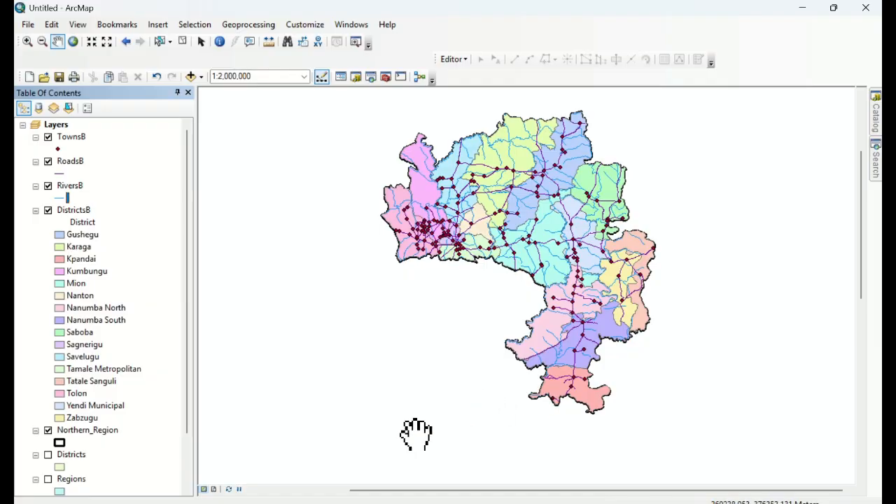
Change the TownsB layer's point symbol to Circle 3, coloured yellow with a size of 12.
{"action": "left_click", "coordinate": [58, 149]}
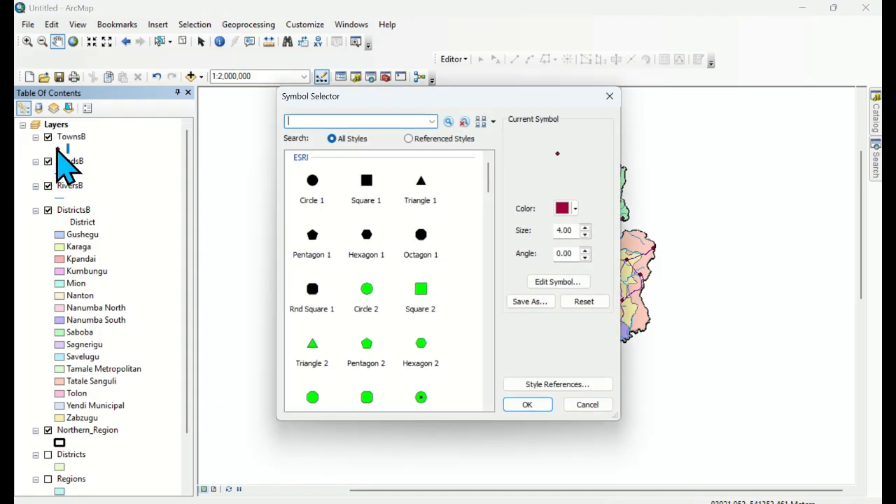
{"action": "left_click", "coordinate": [428, 402]}
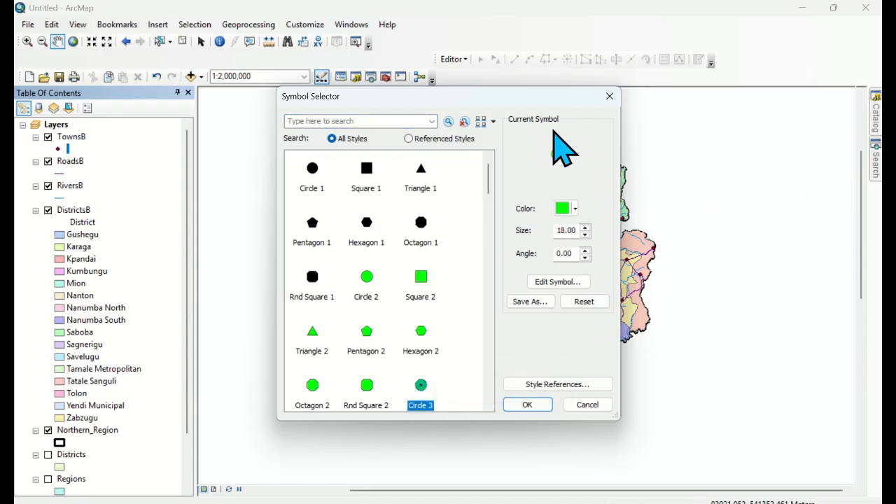
{"action": "left_click_drag", "start_coordinate": [532, 100], "coordinate": [281, 132]}
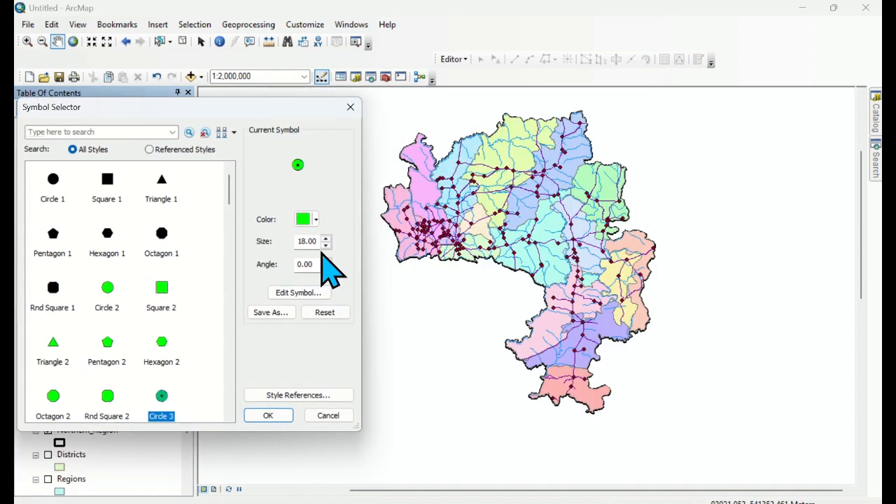
{"action": "left_click", "coordinate": [316, 220]}
{"action": "left_click", "coordinate": [227, 280]}
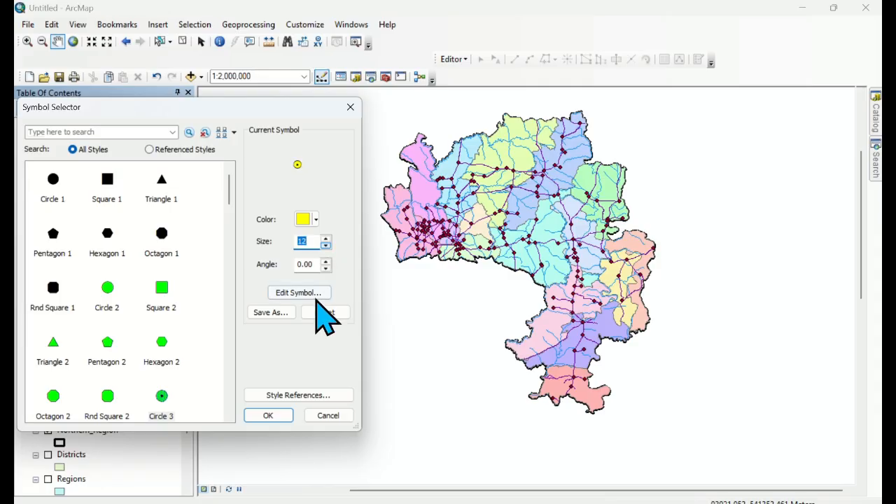
{"action": "left_click", "coordinate": [271, 415]}
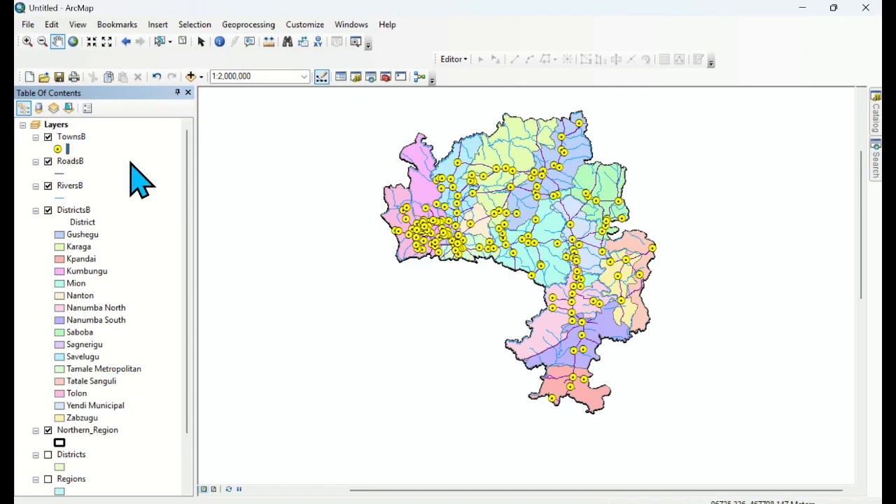
Reduce the TownsB point symbol's size to 9.
{"action": "left_click", "coordinate": [58, 148]}
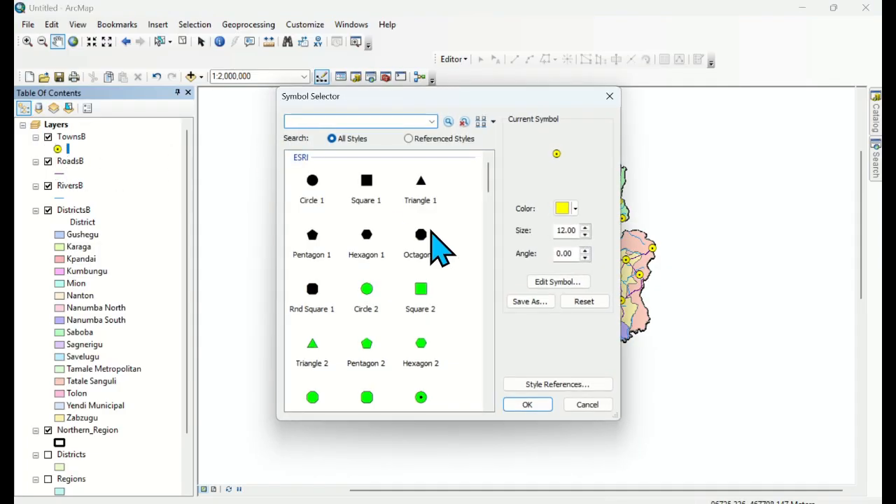
{"action": "left_click", "coordinate": [585, 235]}
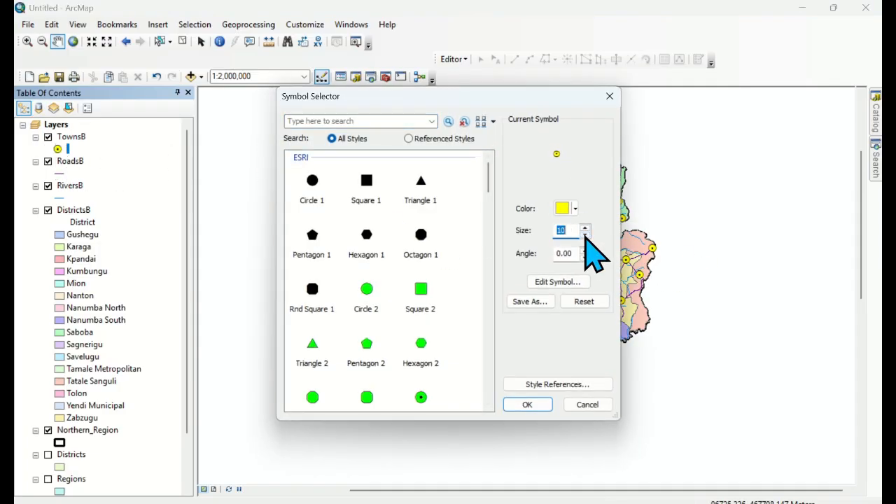
{"action": "left_click", "coordinate": [585, 235]}
{"action": "left_click", "coordinate": [585, 236]}
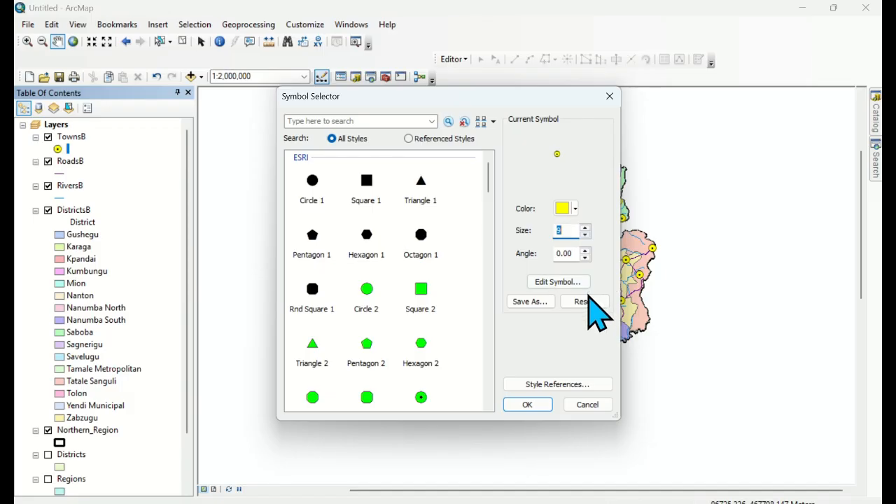
{"action": "left_click", "coordinate": [530, 402]}
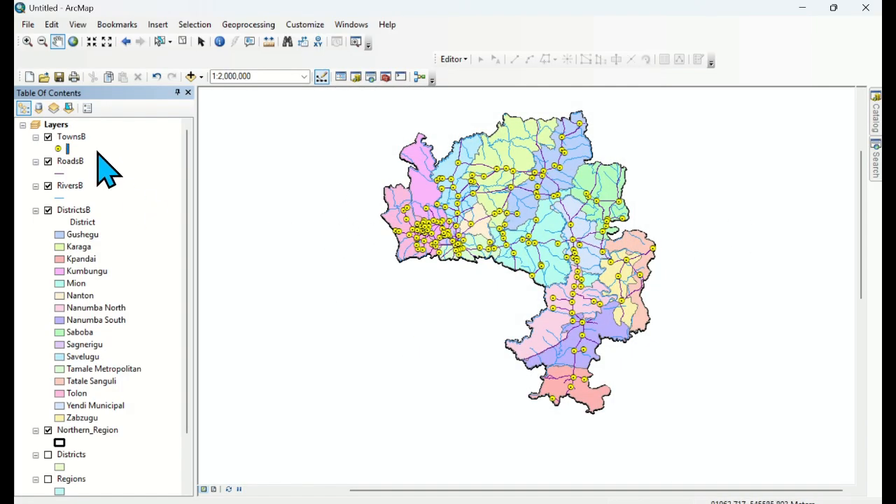
Change the RoadsB layer's line symbol to the ESRI Major Road style with a width of 1.
{"action": "left_click", "coordinate": [60, 174]}
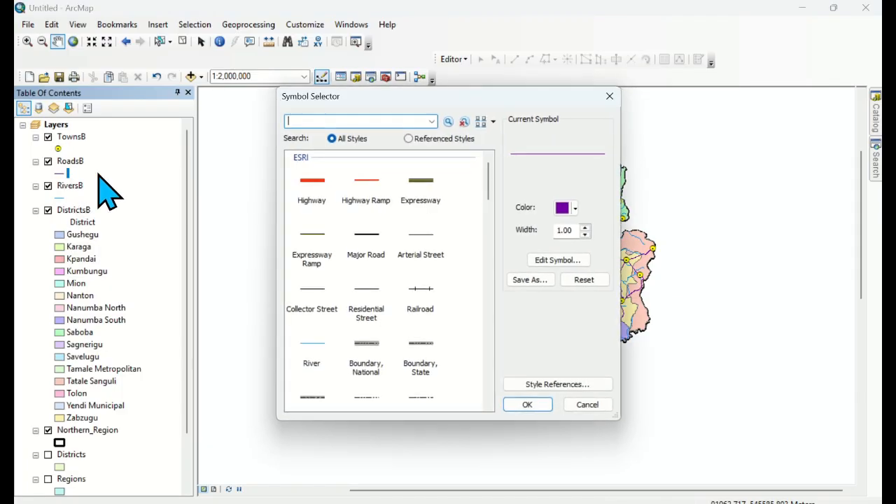
{"action": "left_click", "coordinate": [364, 248]}
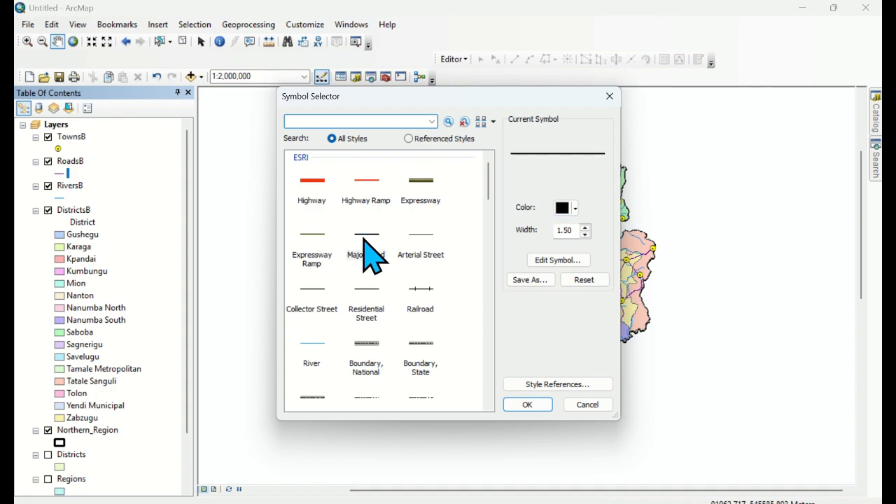
{"action": "left_click", "coordinate": [532, 407]}
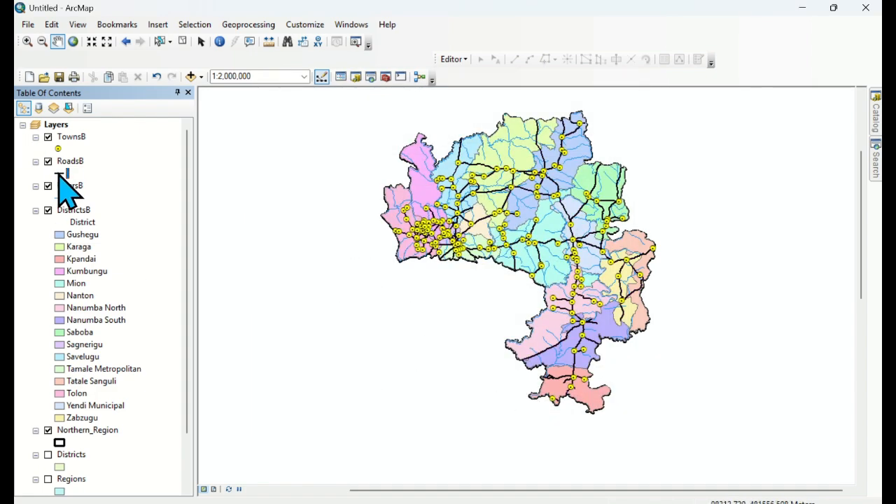
{"action": "left_click", "coordinate": [61, 174]}
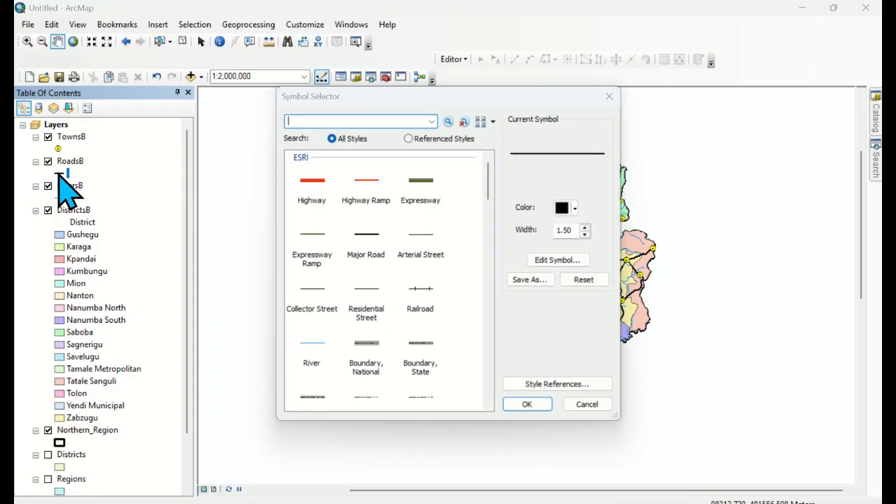
{"action": "left_click", "coordinate": [586, 228]}
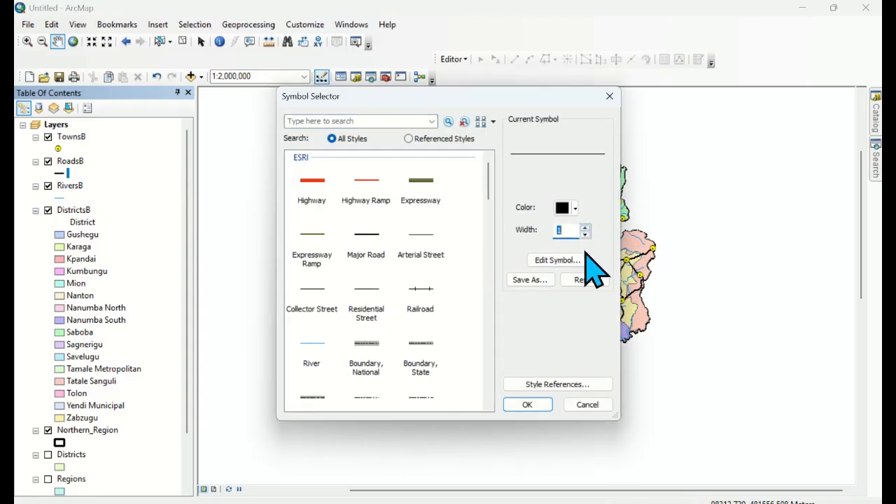
{"action": "left_click", "coordinate": [528, 404]}
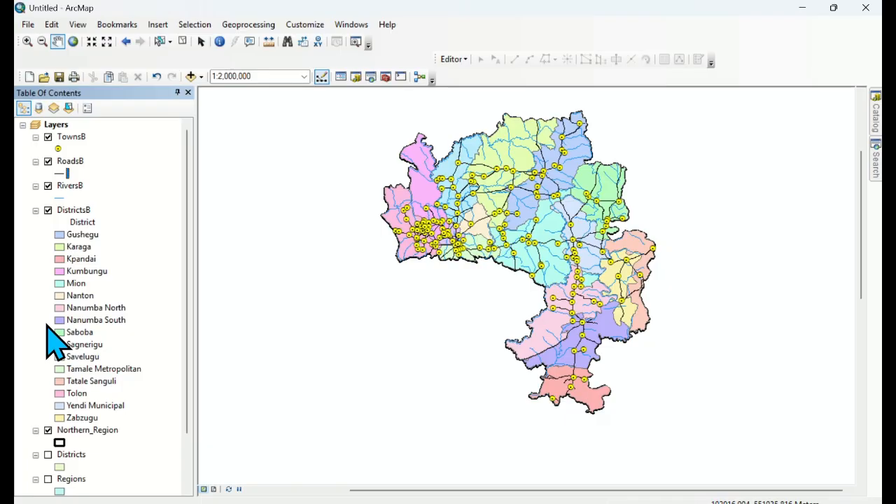
Turn on feature labels for the TownsB layer.
{"action": "left_click", "coordinate": [74, 137]}
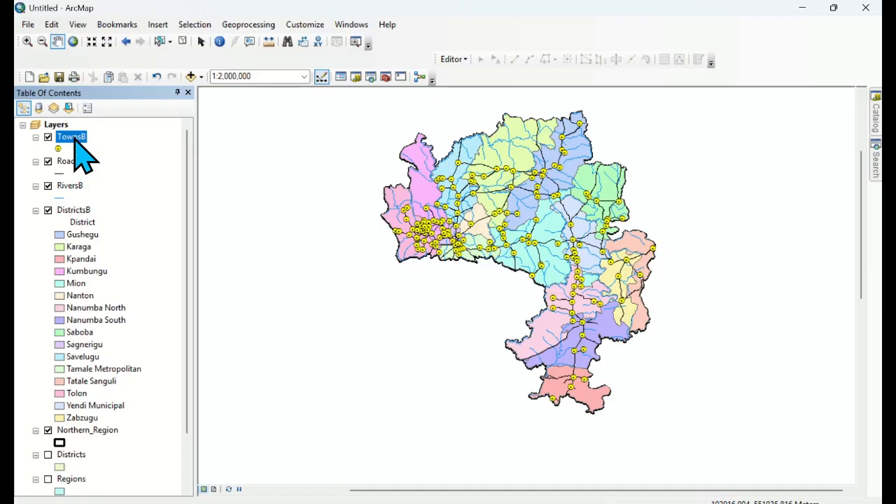
{"action": "right_click", "coordinate": [77, 144]}
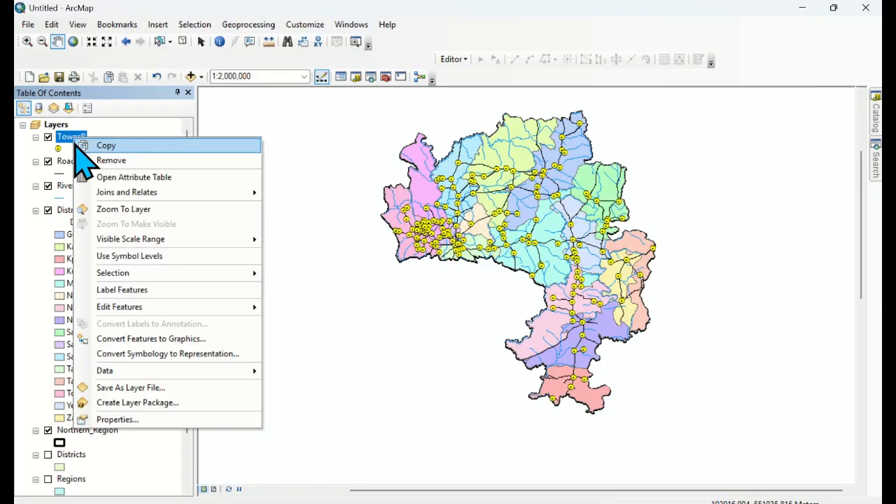
{"action": "left_click", "coordinate": [122, 290]}
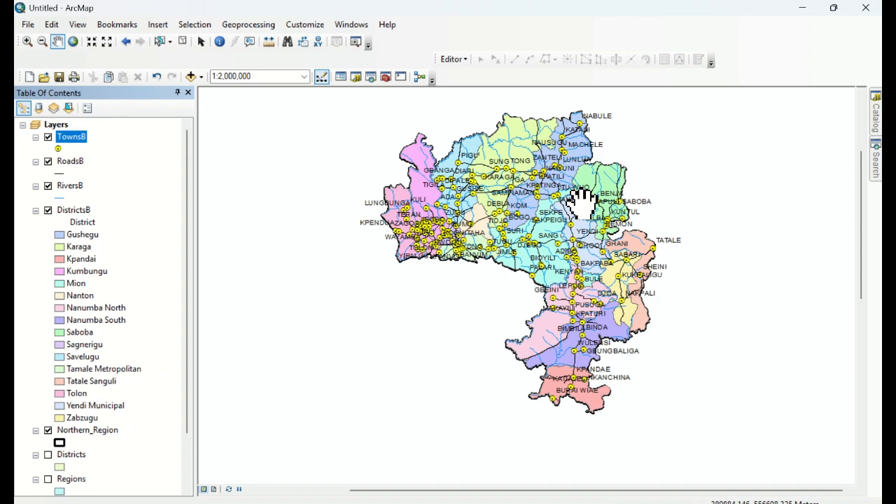
Rename the TownsB layer as Towns in its layer properties.
{"action": "right_click", "coordinate": [77, 140]}
{"action": "left_click", "coordinate": [146, 416]}
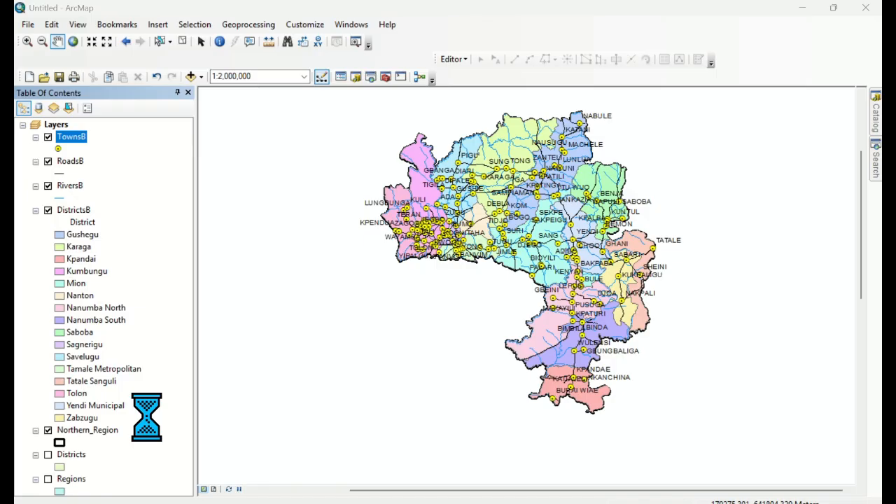
{"action": "left_click", "coordinate": [245, 98]}
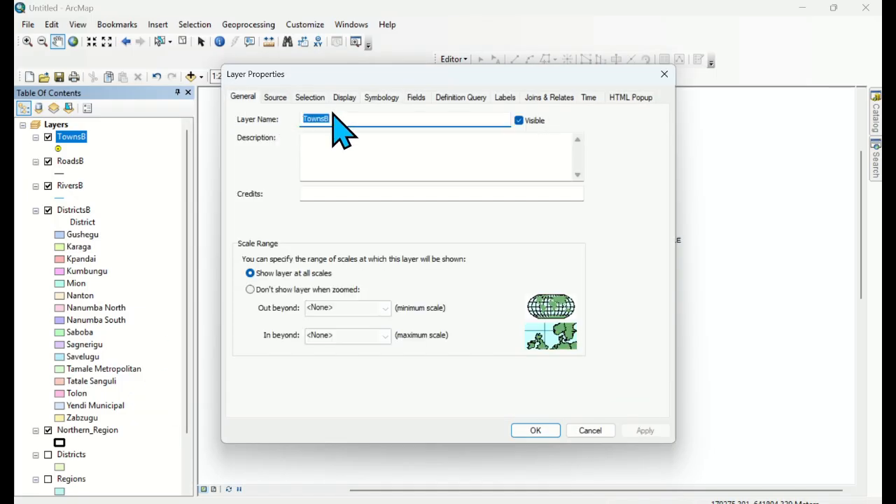
{"action": "left_click", "coordinate": [331, 119]}
{"action": "key", "text": "BackSpace"}
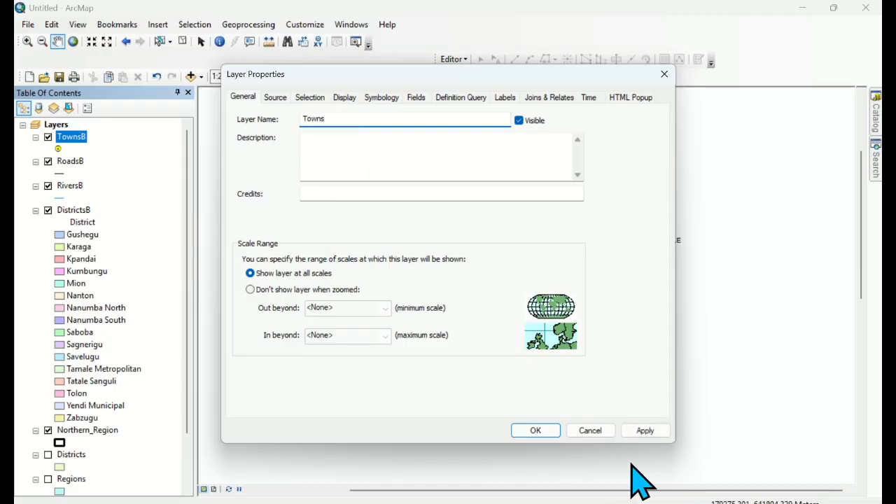
{"action": "left_click", "coordinate": [645, 430]}
{"action": "left_click", "coordinate": [535, 431]}
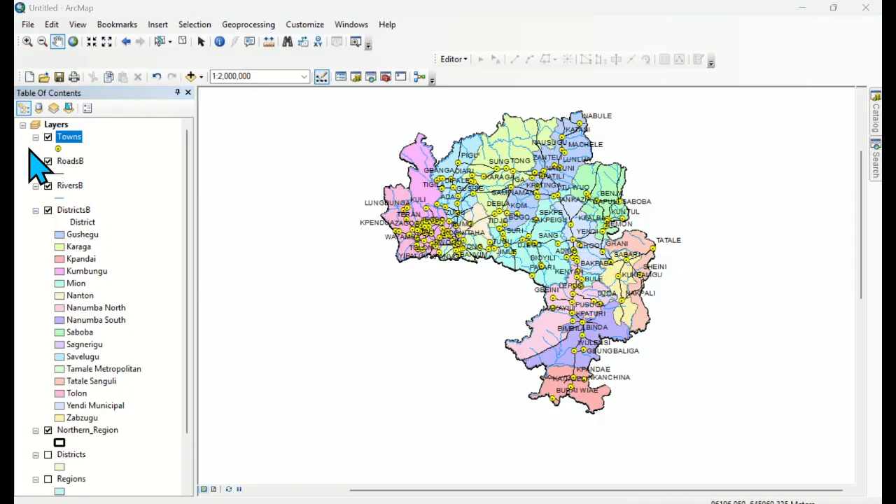
Rename the RoadsB layer as Roads.
{"action": "left_click", "coordinate": [73, 161]}
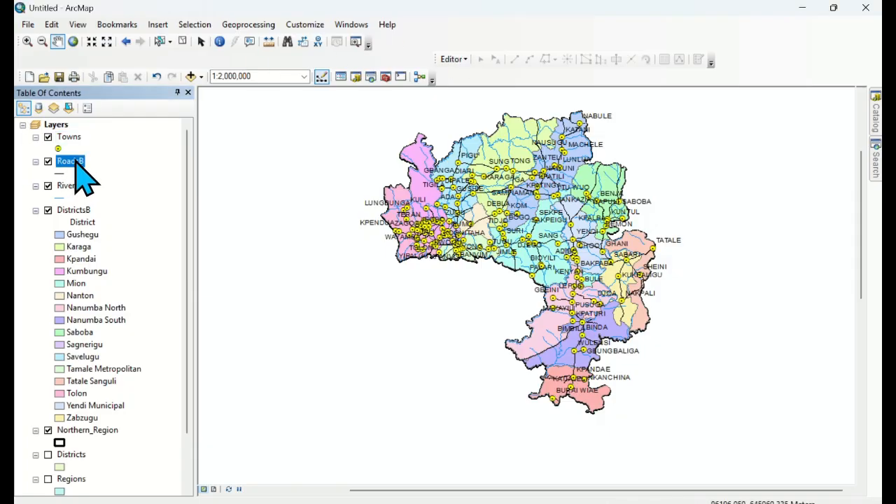
{"action": "key", "text": "BackSpace"}
{"action": "type", "text": "RoadsB"}
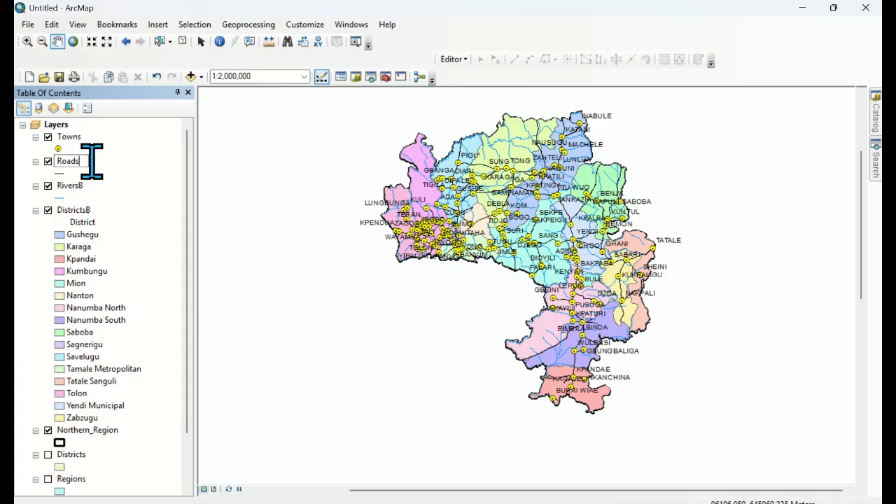
{"action": "key", "text": "Return"}
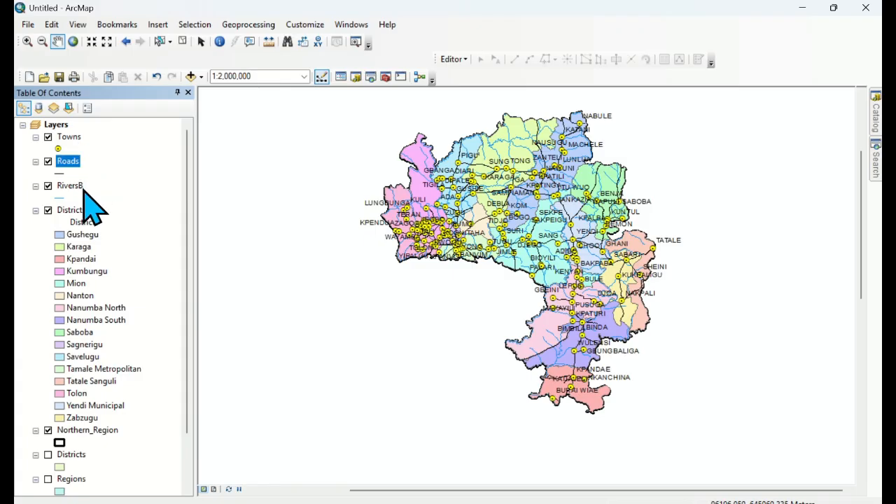
Rename the RiversB layer as Rivers.
{"action": "left_click", "coordinate": [80, 187]}
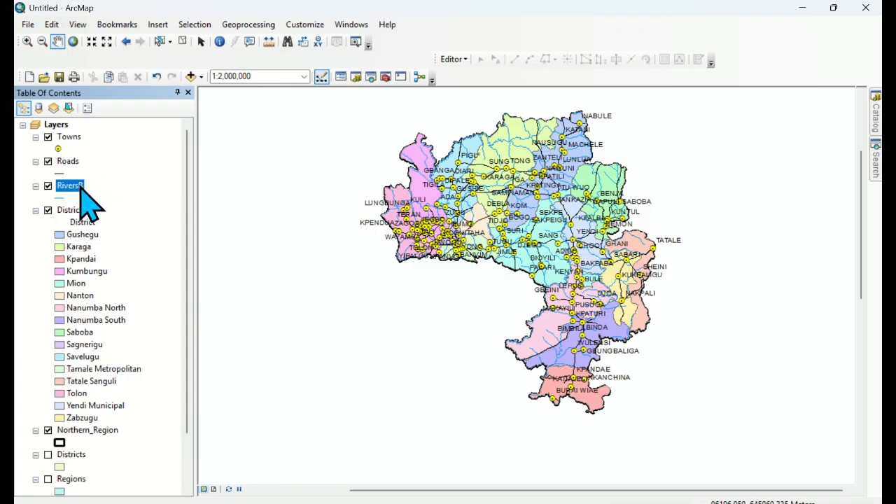
{"action": "left_click", "coordinate": [80, 187]}
{"action": "left_click", "coordinate": [87, 186]}
{"action": "key", "text": "BackSpace"}
{"action": "key", "text": "Return"}
Rename the DistrictsB layer as Districts.
{"action": "left_click", "coordinate": [82, 211]}
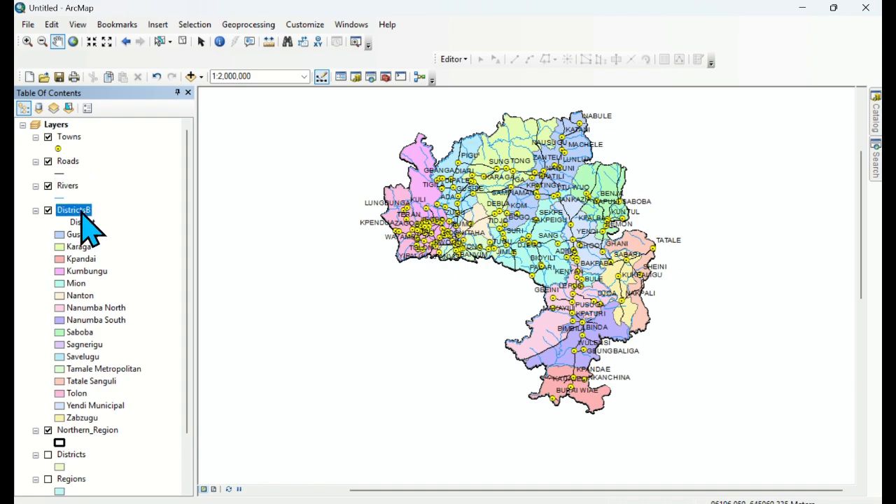
{"action": "left_click", "coordinate": [77, 210]}
{"action": "left_click", "coordinate": [91, 209]}
{"action": "key", "text": "BackSpace"}
{"action": "key", "text": "Return"}
Rename the Northern_Region layer as Northern Region, replacing the underscore with a space.
{"action": "left_click", "coordinate": [90, 430]}
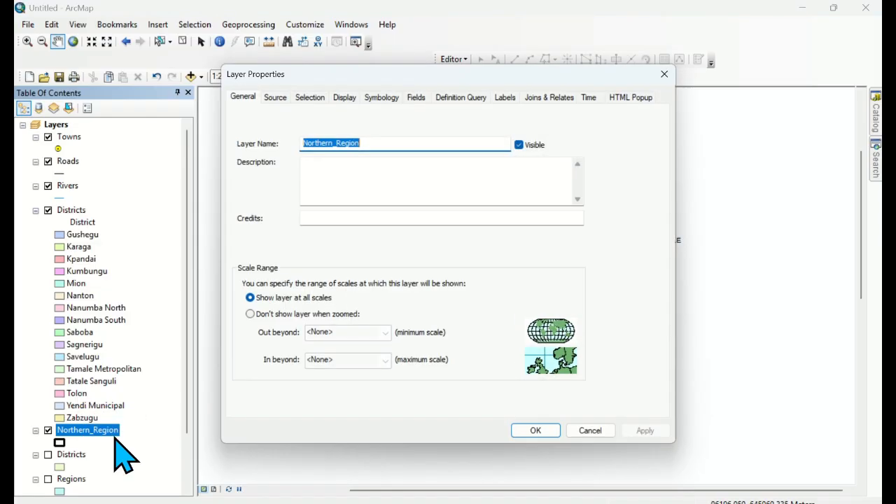
{"action": "left_click", "coordinate": [342, 143]}
{"action": "key", "text": "BackSpace"}
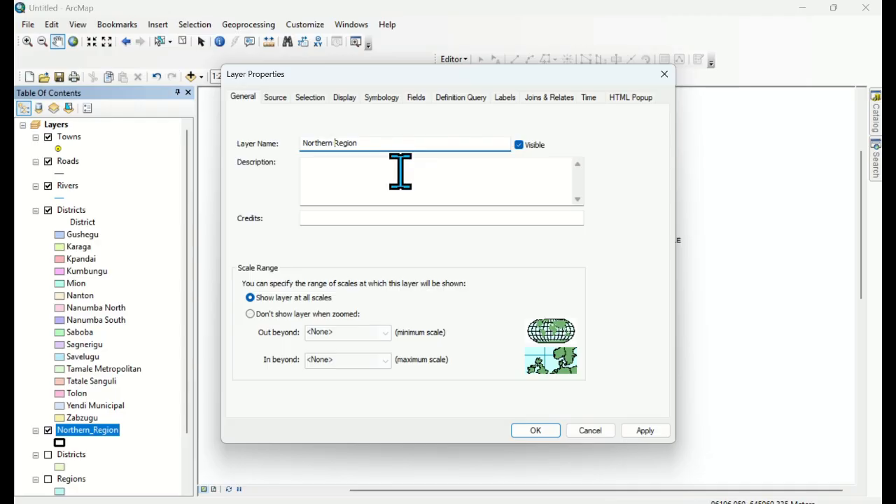
{"action": "left_click", "coordinate": [645, 431]}
{"action": "left_click", "coordinate": [539, 430]}
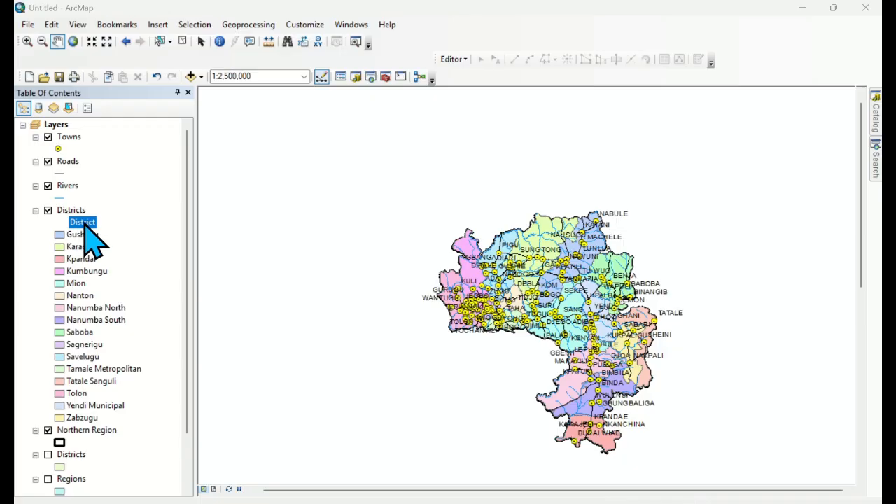
Remove the District heading text above the categories of the symbolized Districts layer.
{"action": "left_click", "coordinate": [84, 223]}
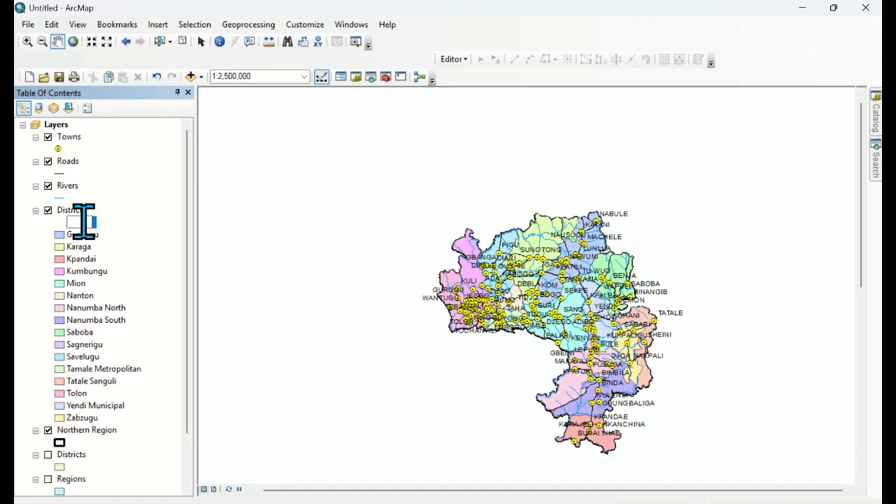
{"action": "key", "text": "Return"}
{"action": "left_click", "coordinate": [220, 212]}
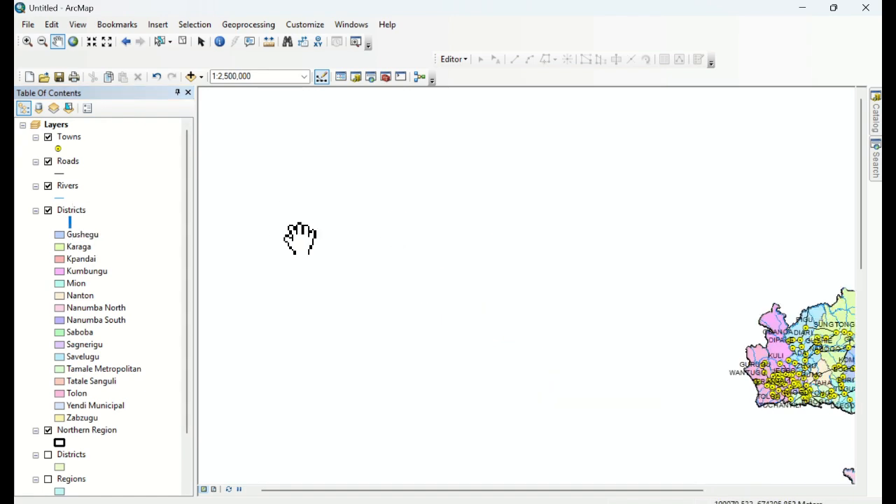
{"action": "left_click", "coordinate": [332, 140]}
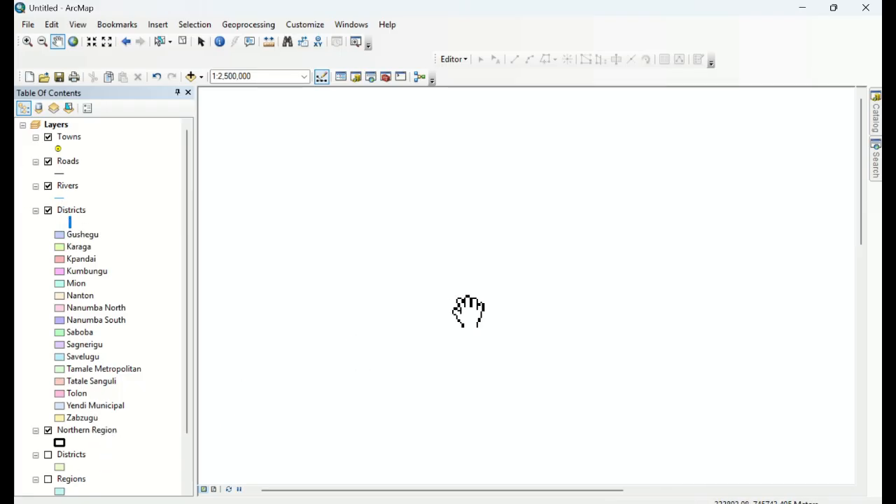
Zoom the map to the extent of the Northern Region layer.
{"action": "left_click", "coordinate": [100, 430]}
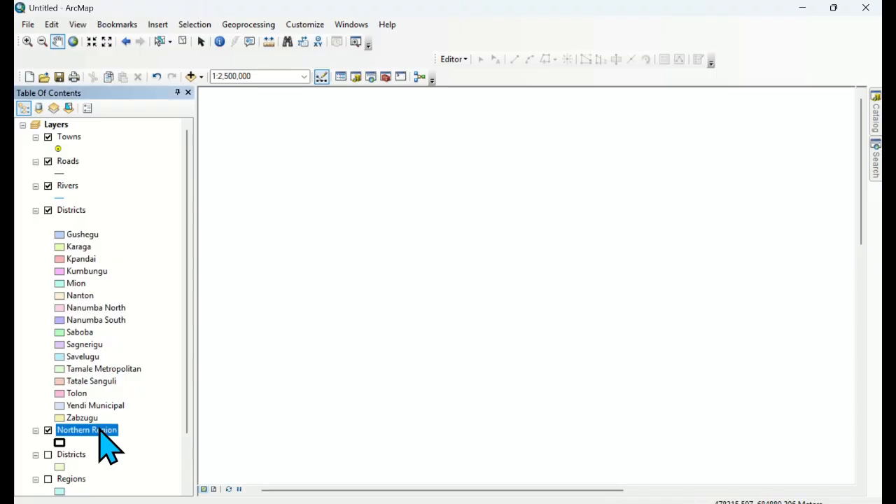
{"action": "right_click", "coordinate": [104, 432]}
{"action": "left_click", "coordinate": [154, 206]}
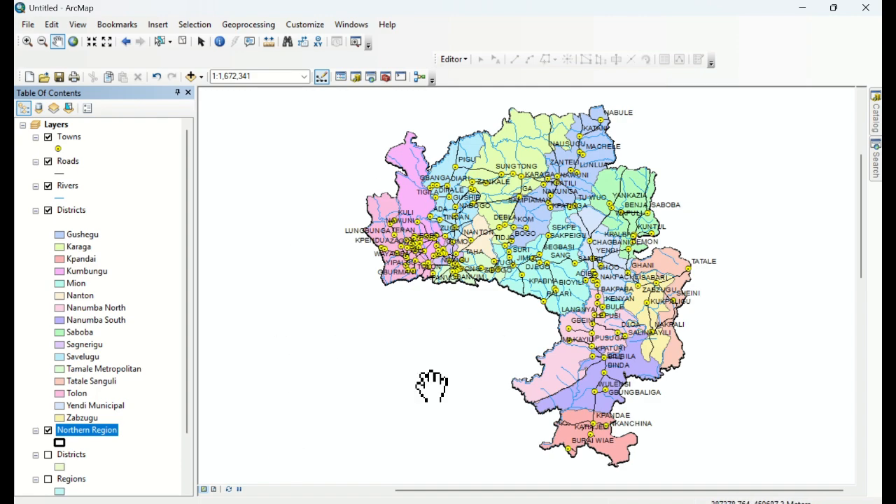
Switch the map from data view to layout view.
{"action": "left_click", "coordinate": [129, 25]}
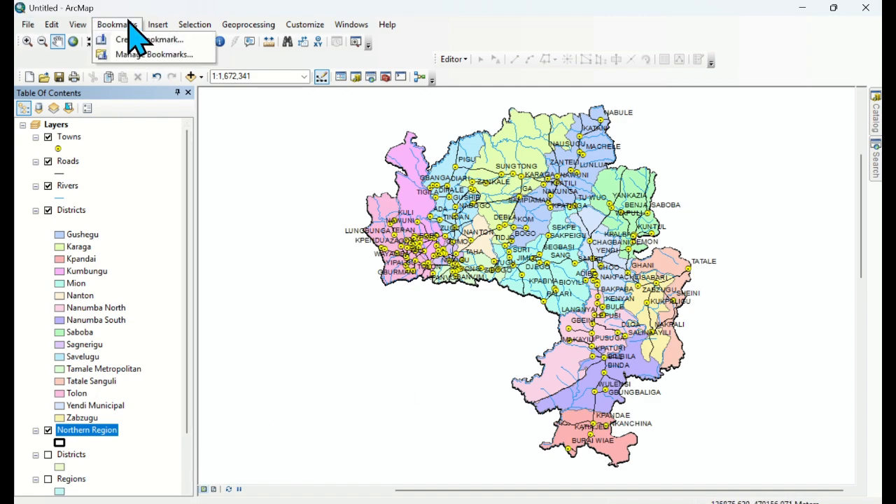
{"action": "left_click", "coordinate": [77, 26]}
{"action": "left_click", "coordinate": [77, 25]}
{"action": "left_click", "coordinate": [77, 26]}
{"action": "left_click", "coordinate": [77, 25]}
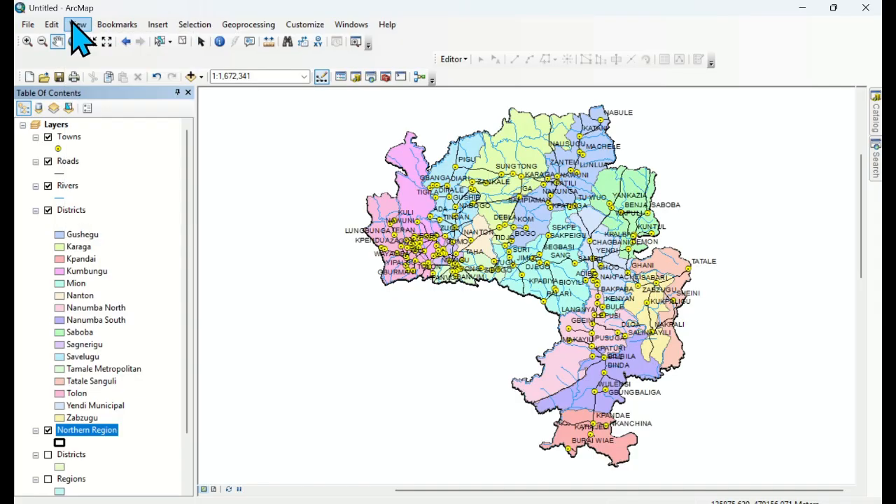
{"action": "left_click", "coordinate": [79, 26]}
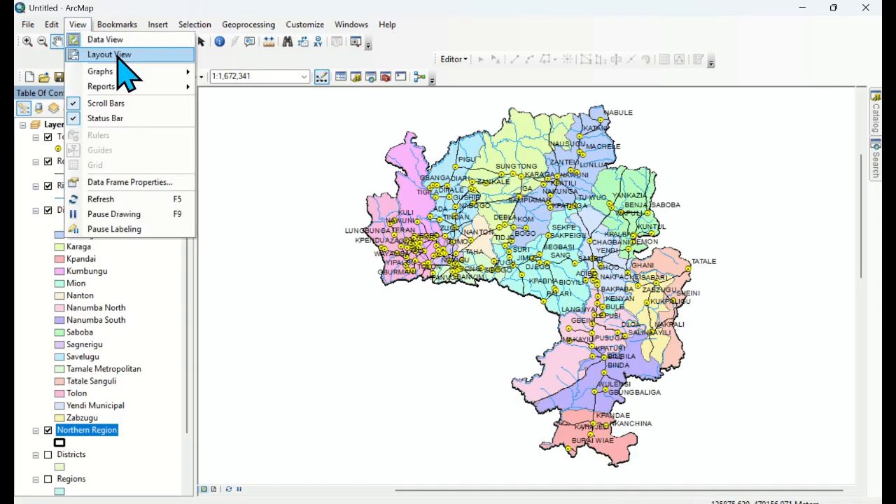
{"action": "left_click", "coordinate": [117, 56]}
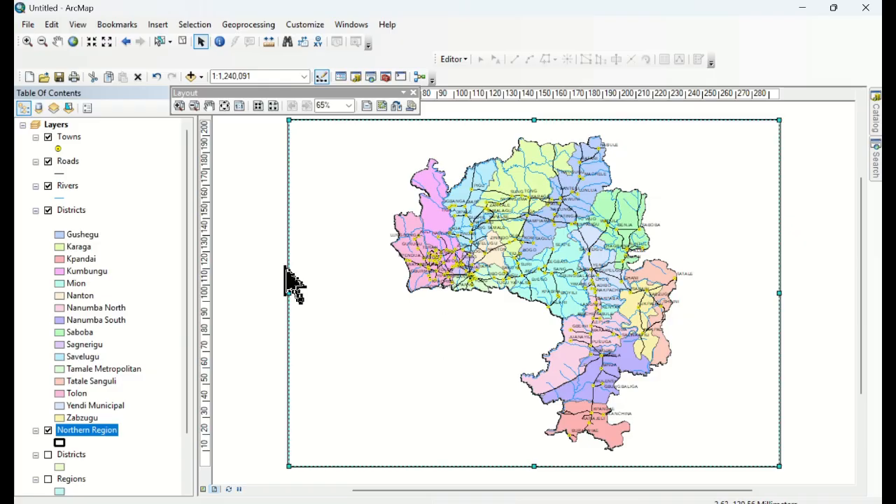
Insert the ESRI North 3 north arrow, enlarge it and place it in the upper-right corner of the map page.
{"action": "left_click", "coordinate": [157, 25]}
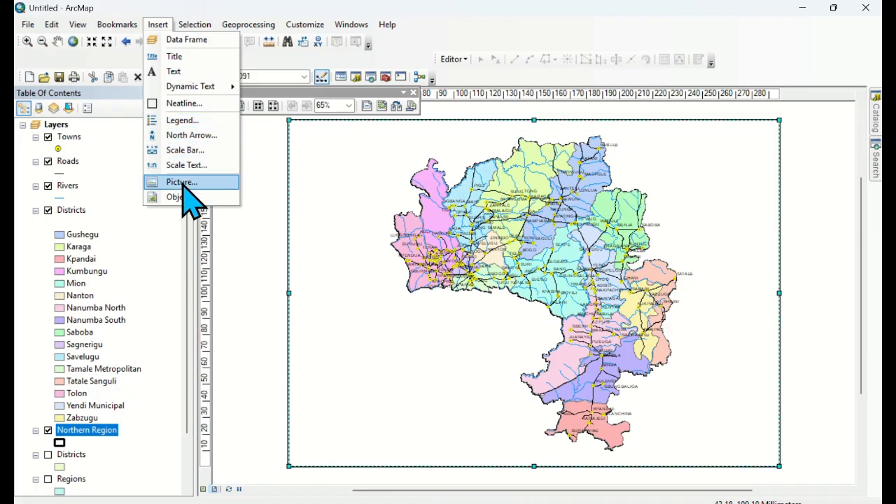
{"action": "left_click", "coordinate": [184, 134]}
{"action": "left_click", "coordinate": [193, 87]}
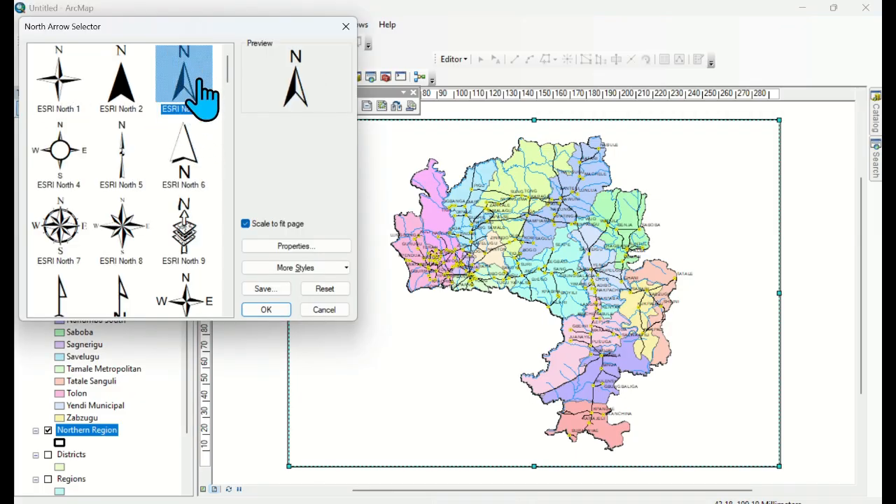
{"action": "left_click", "coordinate": [265, 310]}
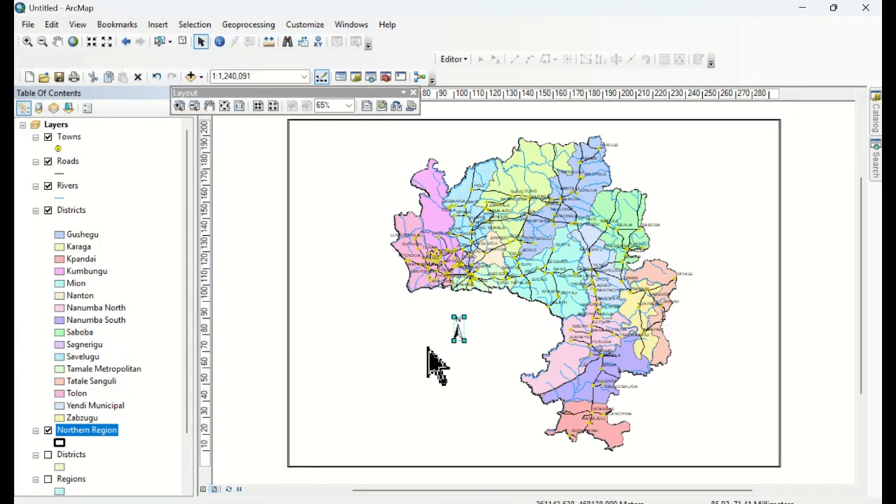
{"action": "left_click_drag", "start_coordinate": [454, 340], "coordinate": [358, 384]}
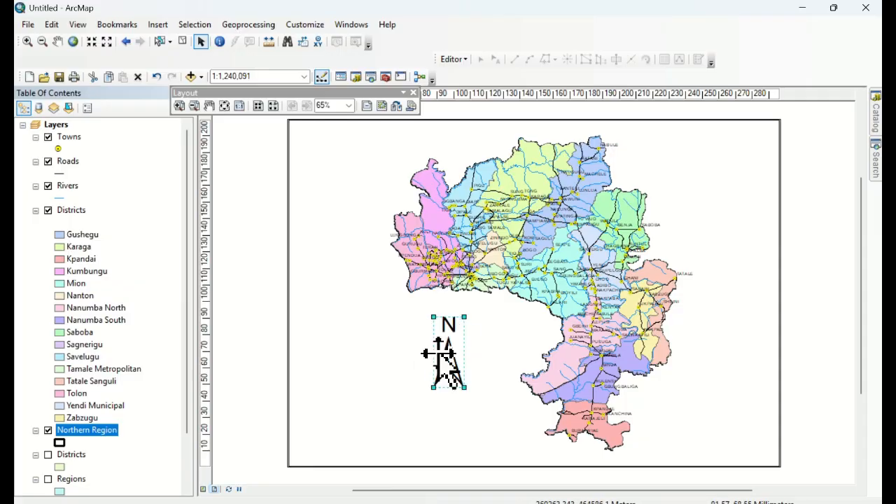
{"action": "left_click_drag", "start_coordinate": [450, 355], "coordinate": [741, 175]}
{"action": "left_click", "coordinate": [420, 334]}
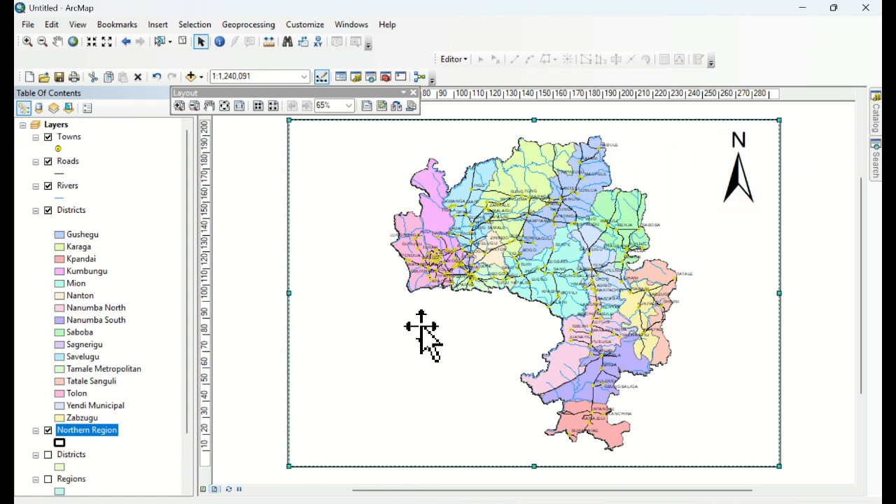
Insert an Alternating Scale Bar 1 and place it in the lower-right corner of the map page.
{"action": "left_click", "coordinate": [162, 21]}
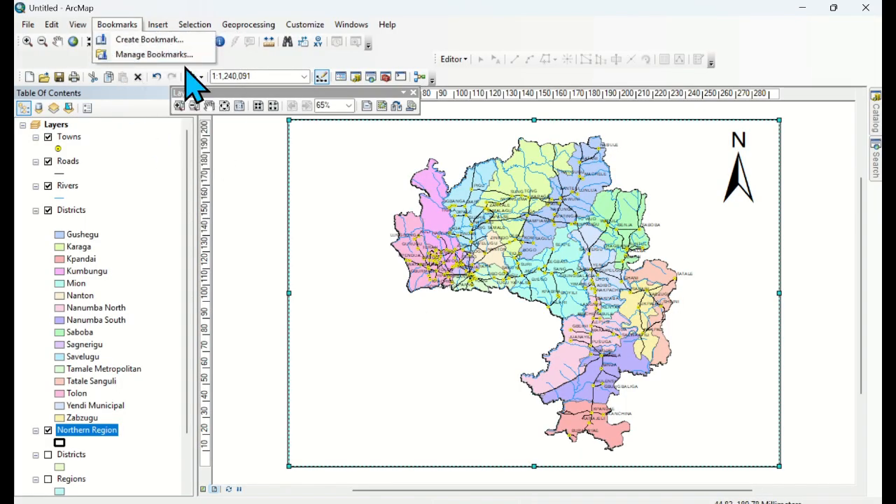
{"action": "left_click", "coordinate": [168, 28]}
{"action": "left_click", "coordinate": [168, 28]}
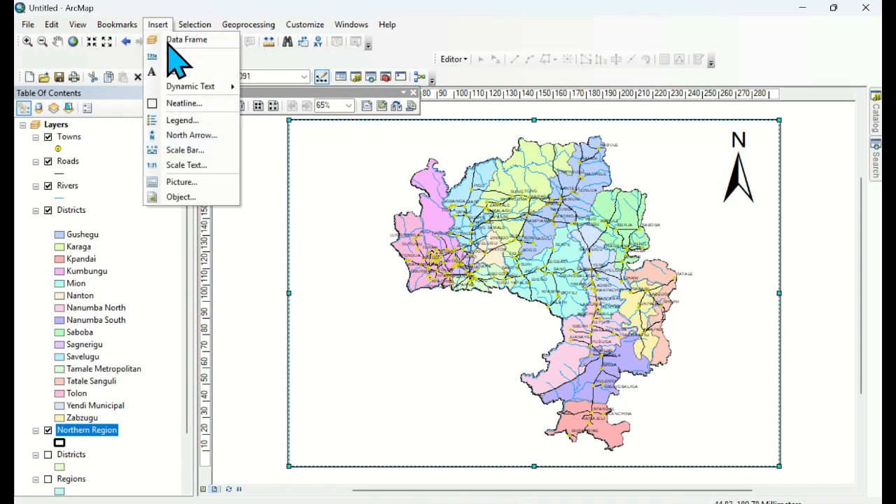
{"action": "left_click", "coordinate": [190, 152]}
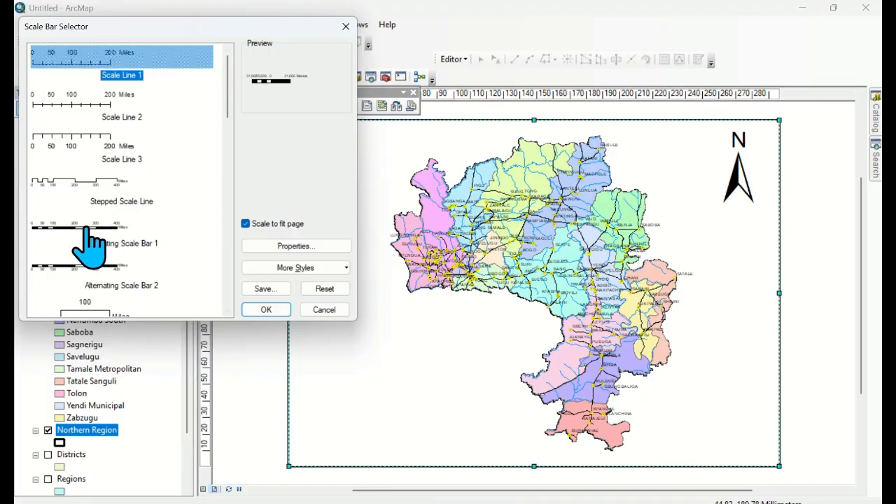
{"action": "left_click", "coordinate": [79, 225]}
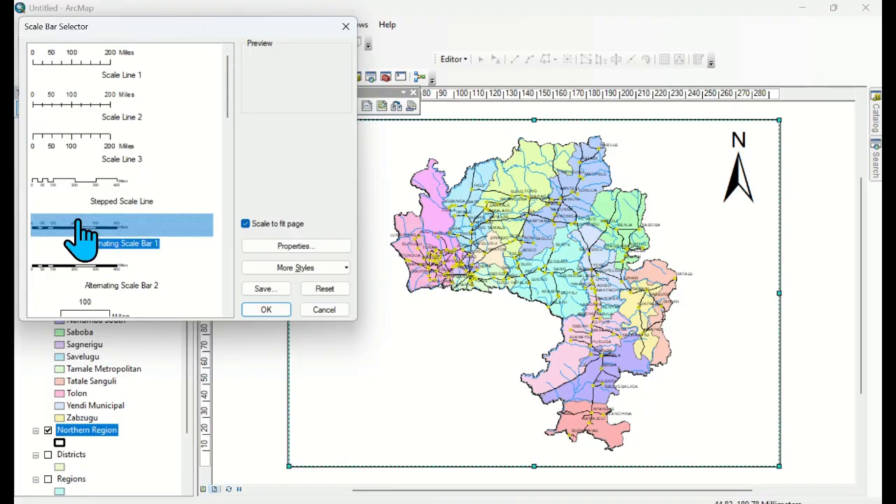
{"action": "left_click", "coordinate": [266, 310]}
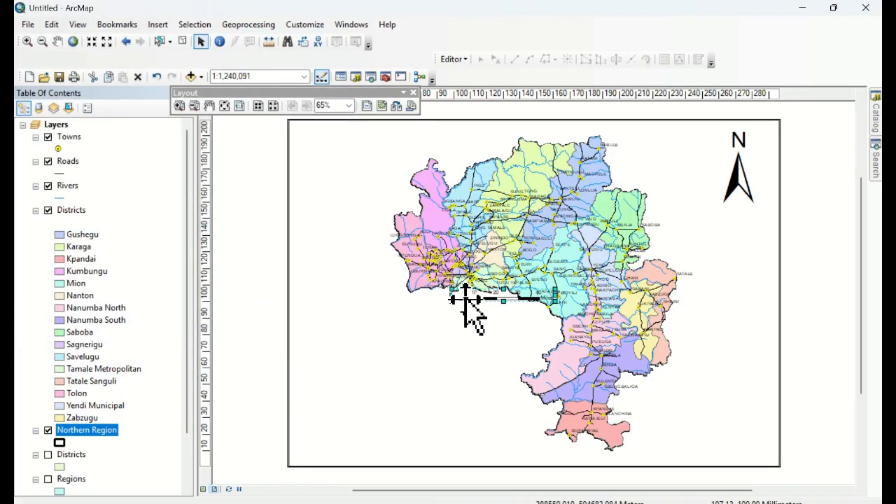
{"action": "left_click_drag", "start_coordinate": [477, 303], "coordinate": [686, 460]}
{"action": "left_click", "coordinate": [686, 360]}
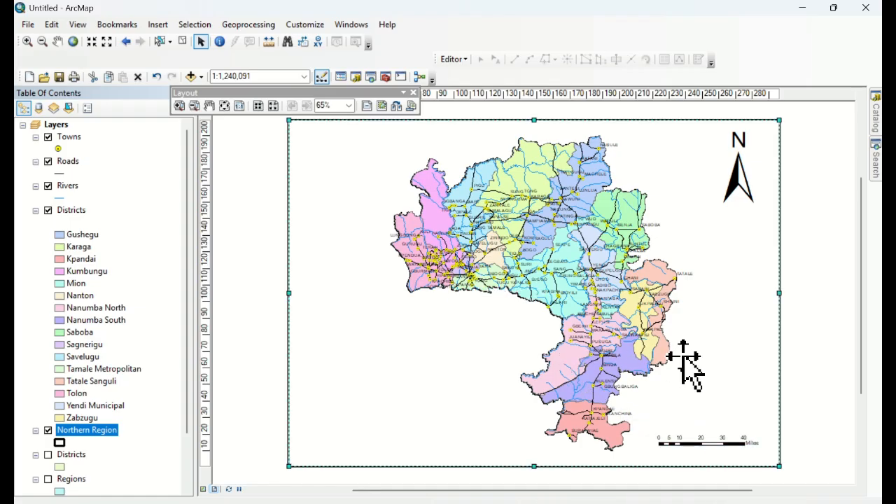
Set the scale bar's division units to Kilometers and its unit label to Km.
{"action": "left_click", "coordinate": [710, 442]}
{"action": "right_click", "coordinate": [710, 443]}
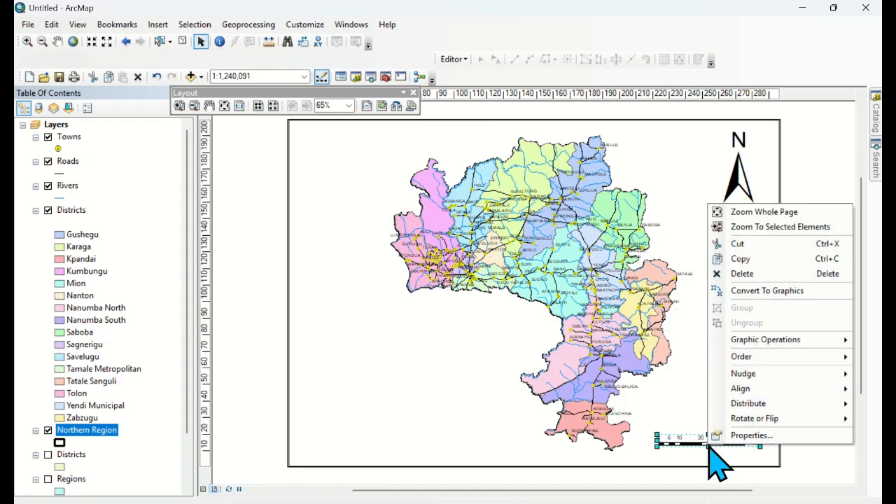
{"action": "left_click", "coordinate": [700, 379]}
{"action": "left_click", "coordinate": [715, 442]}
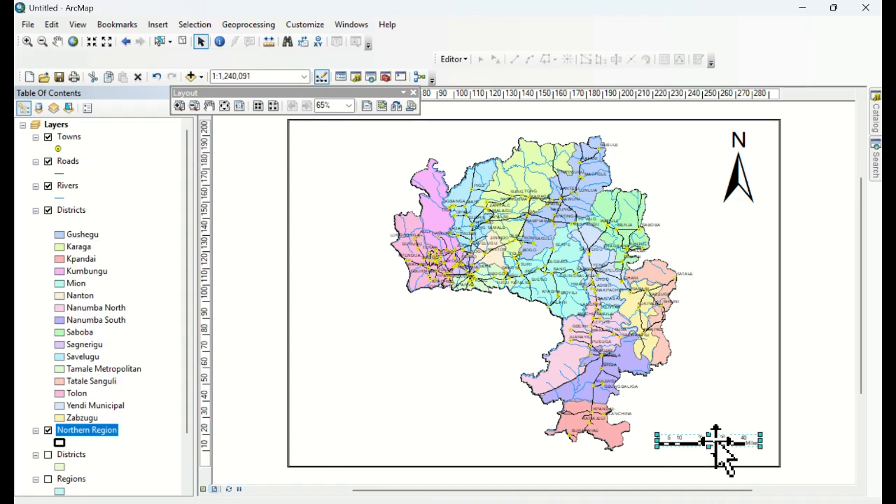
{"action": "right_click", "coordinate": [718, 444]}
{"action": "left_click", "coordinate": [754, 431]}
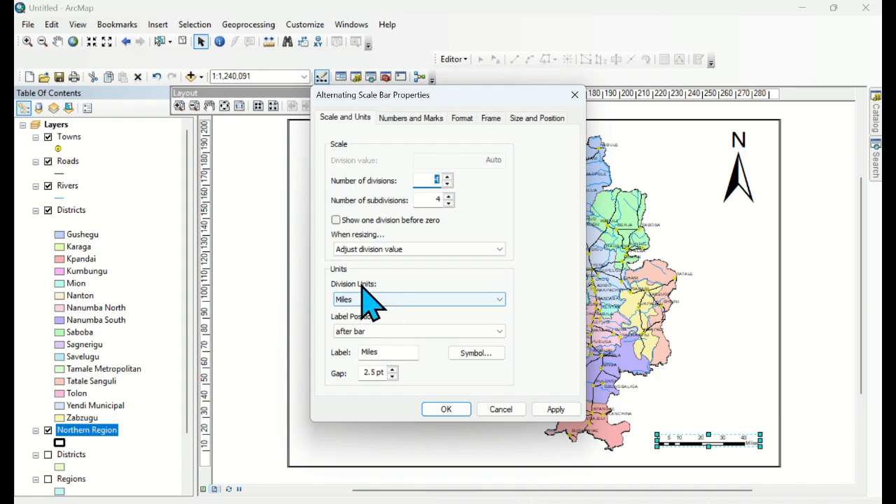
{"action": "left_click", "coordinate": [434, 301]}
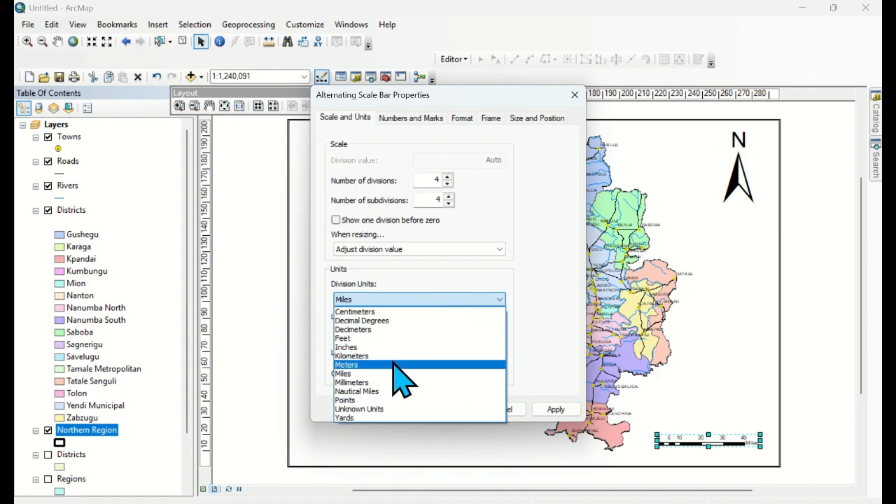
{"action": "left_click", "coordinate": [360, 356]}
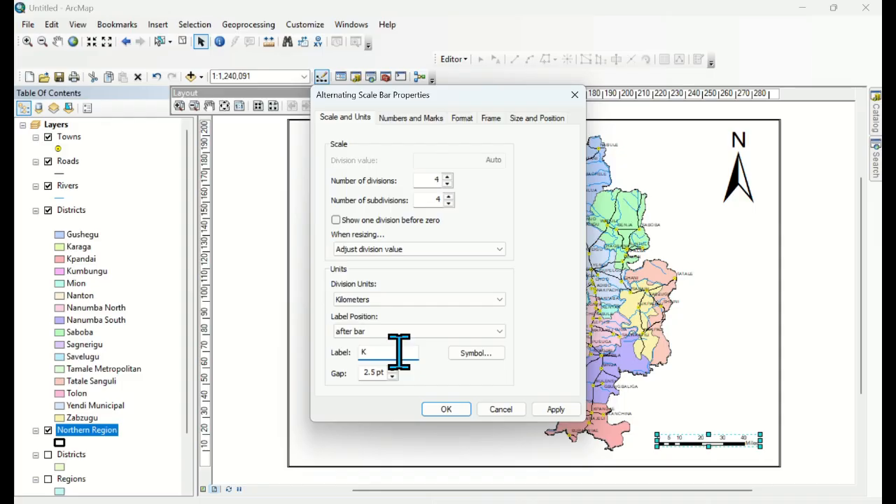
{"action": "left_click", "coordinate": [399, 353]}
{"action": "type", "text": "Km"}
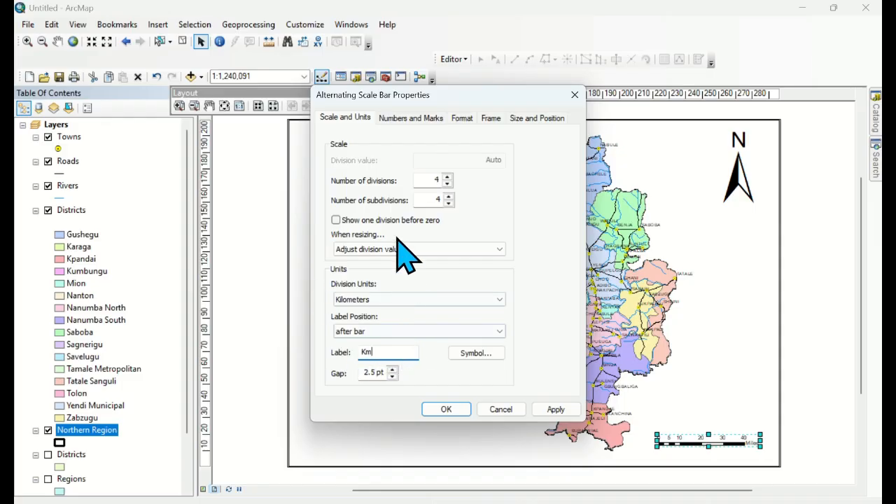
Format the scale bar's unit label as bold at size 12.
{"action": "left_click", "coordinate": [474, 347]}
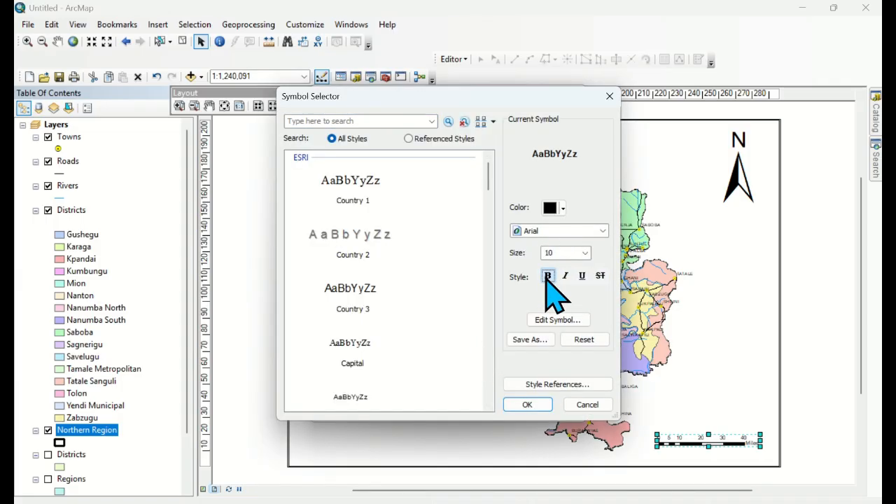
{"action": "left_click", "coordinate": [586, 254]}
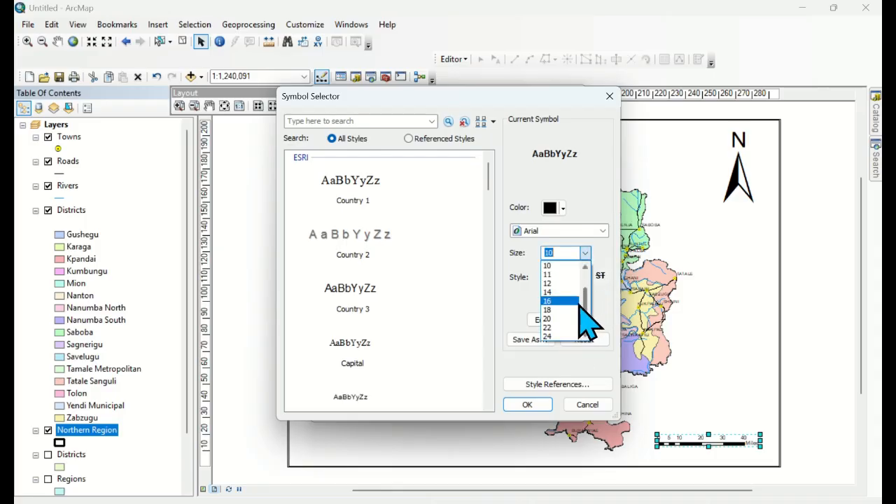
{"action": "left_click", "coordinate": [565, 300]}
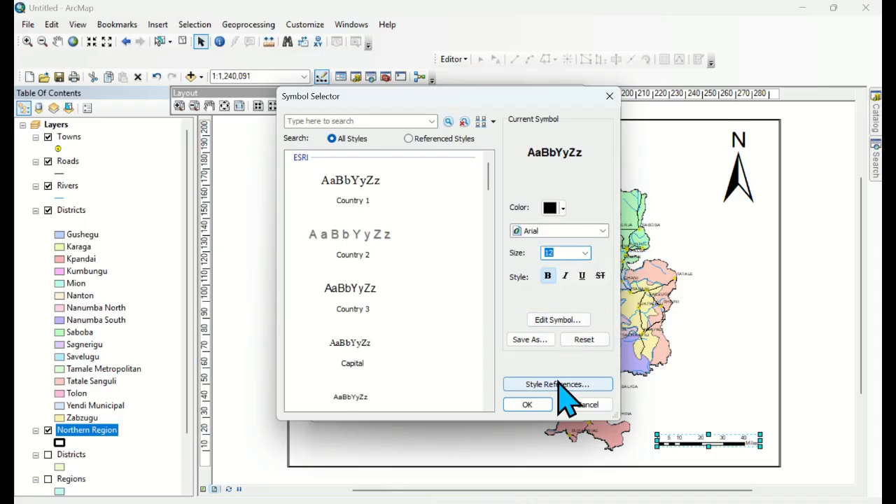
{"action": "left_click", "coordinate": [540, 406]}
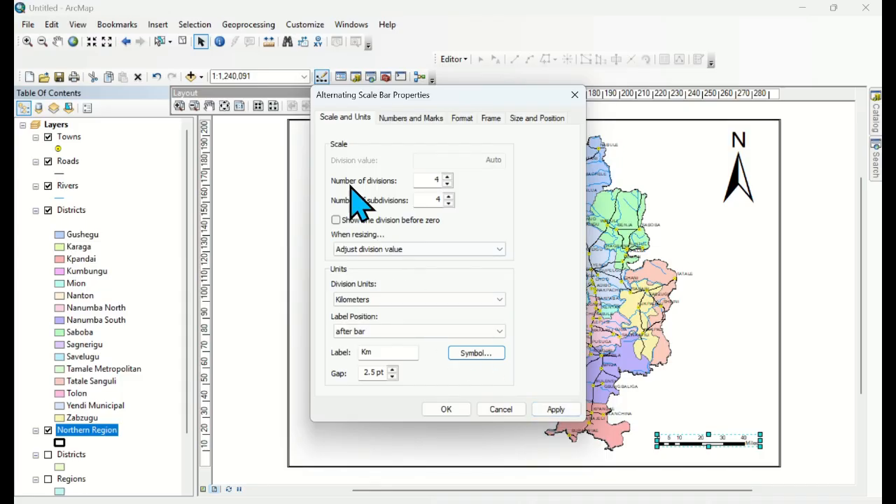
Try the single label number frequency for the scale bar and set it back to divisions and first mid point.
{"action": "left_click", "coordinate": [419, 119]}
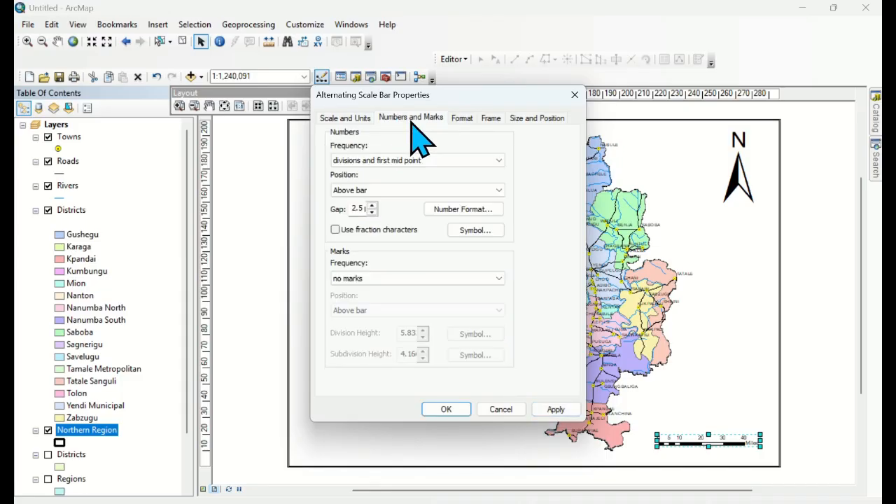
{"action": "left_click", "coordinate": [468, 161]}
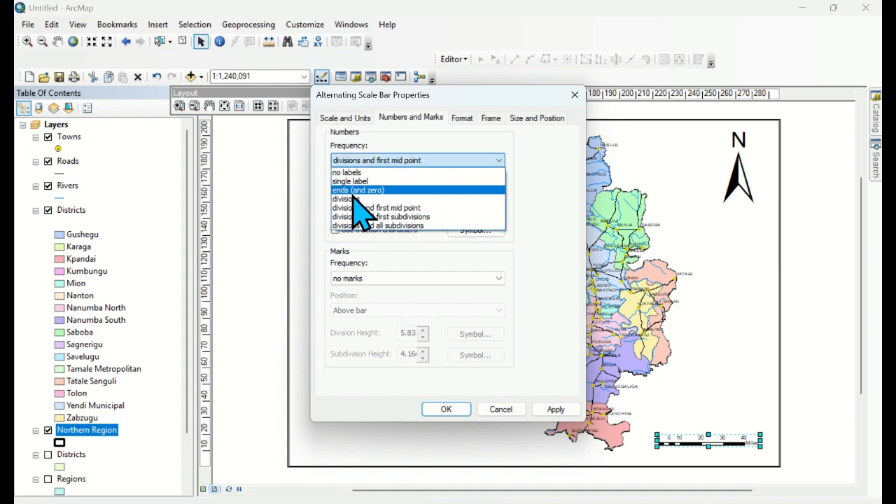
{"action": "left_click", "coordinate": [352, 180]}
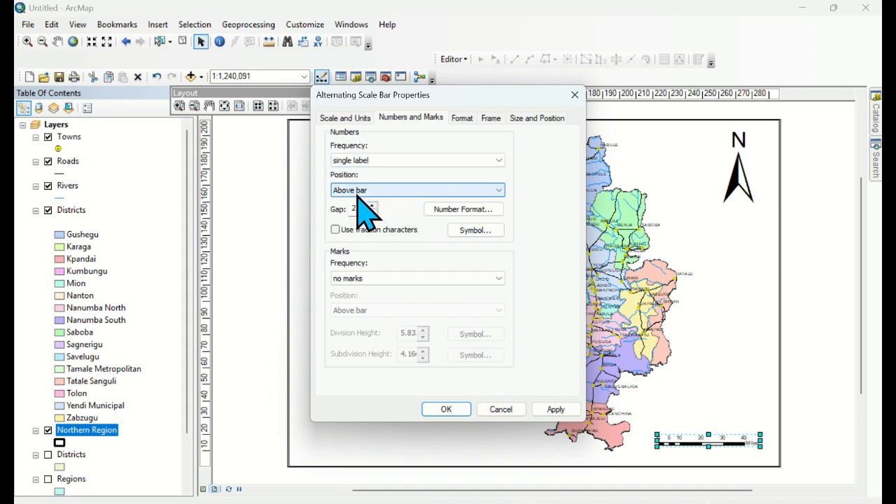
{"action": "left_click", "coordinate": [426, 160]}
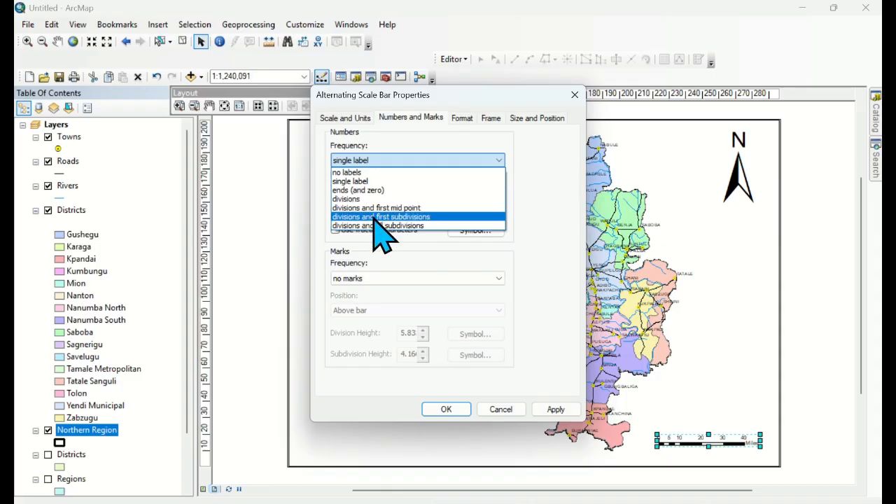
{"action": "left_click", "coordinate": [368, 209]}
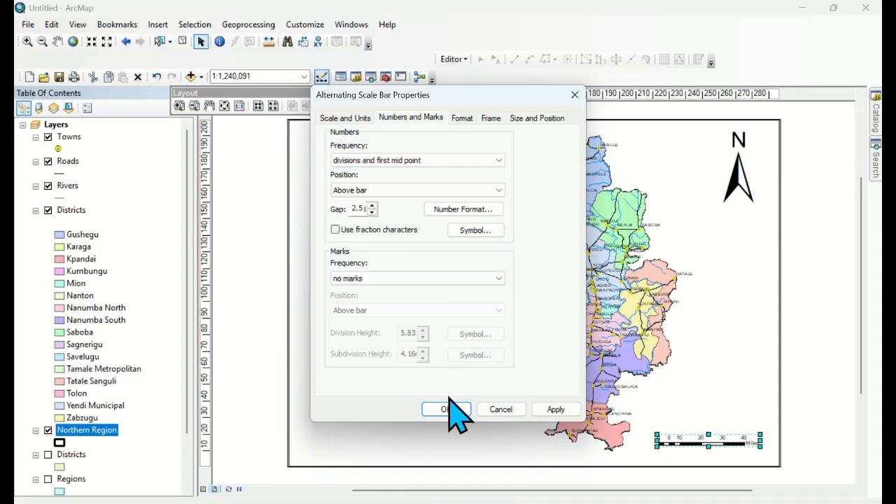
Format the scale bar's text as bold at size 16 and apply the change.
{"action": "left_click", "coordinate": [462, 117]}
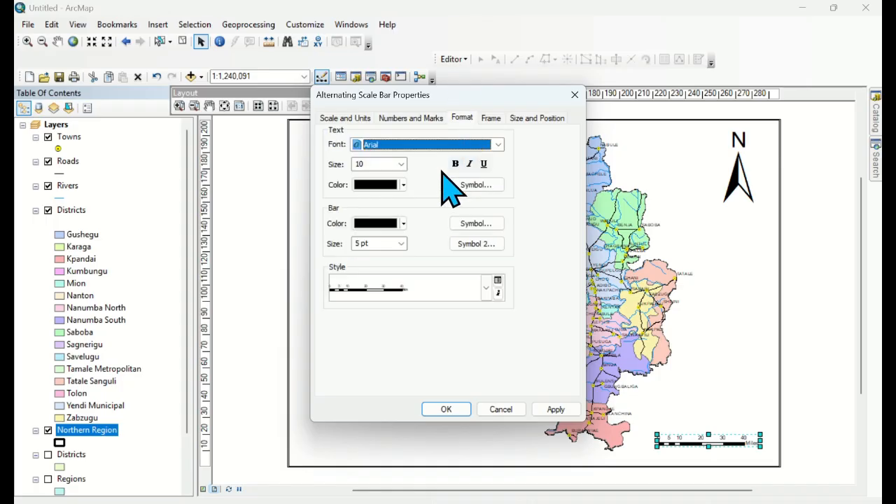
{"action": "left_click", "coordinate": [401, 164]}
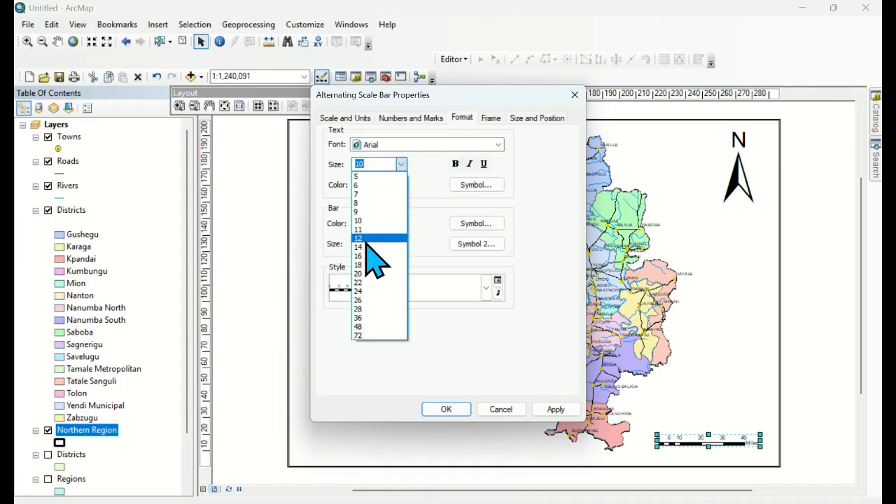
{"action": "left_click", "coordinate": [372, 239]}
{"action": "left_click", "coordinate": [456, 165]}
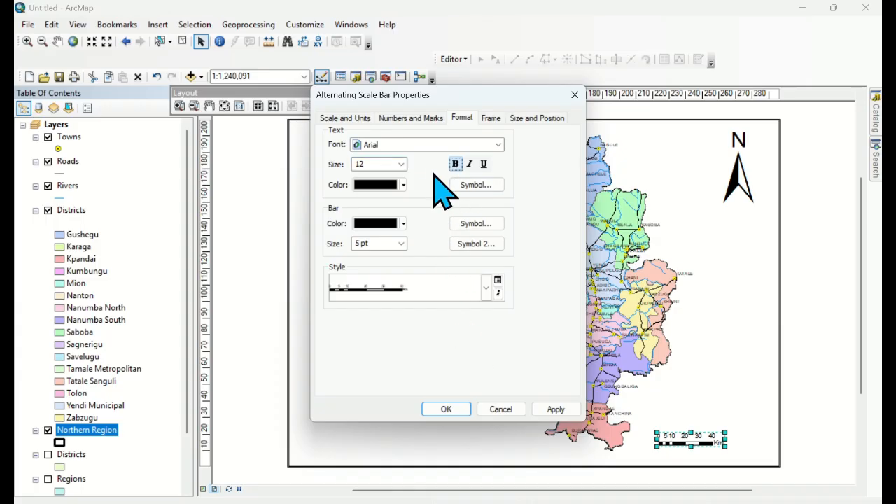
{"action": "left_click", "coordinate": [400, 164]}
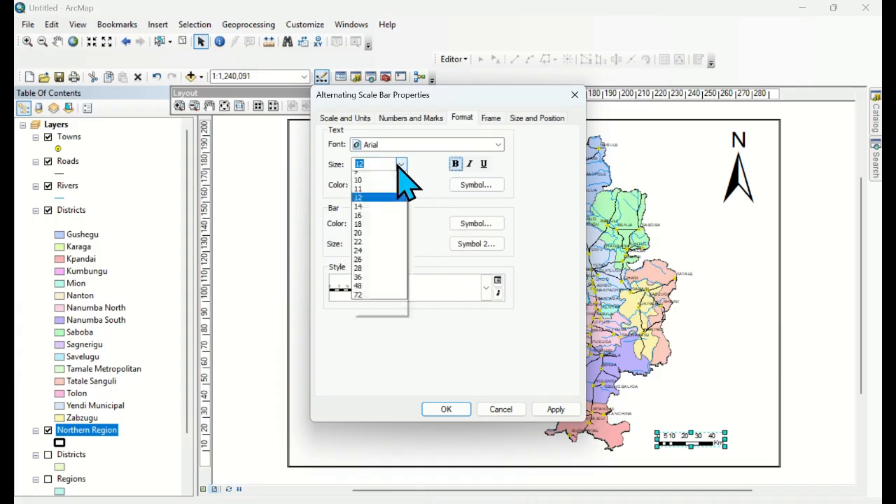
{"action": "left_click", "coordinate": [367, 257]}
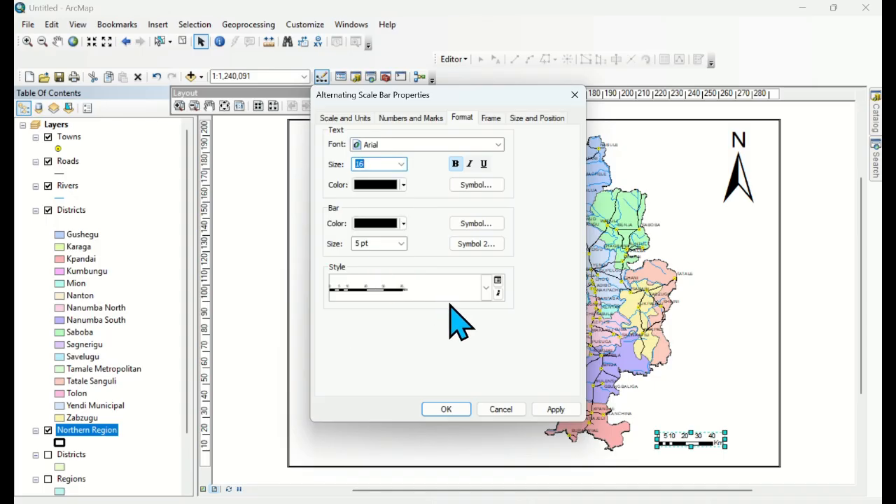
{"action": "left_click", "coordinate": [554, 409]}
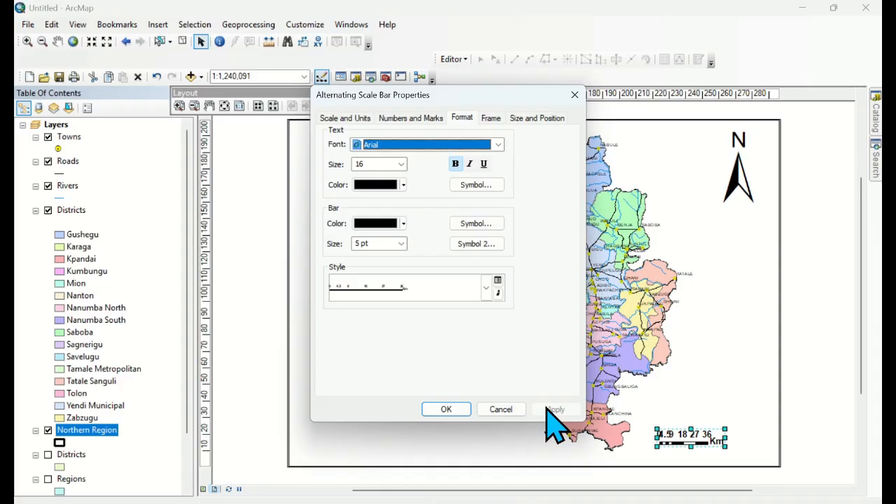
Set the scale bar's number frequency to single label and close its properties.
{"action": "left_click", "coordinate": [395, 120]}
{"action": "left_click", "coordinate": [458, 161]}
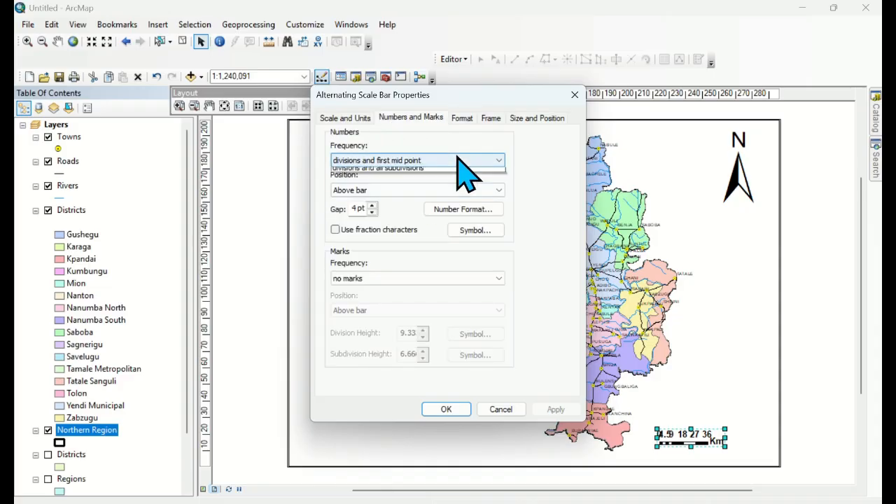
{"action": "left_click", "coordinate": [367, 182]}
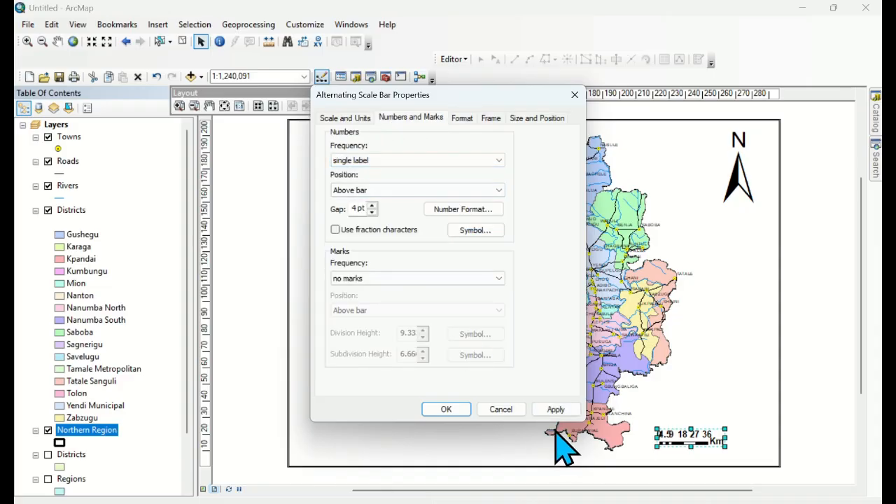
{"action": "left_click", "coordinate": [550, 410]}
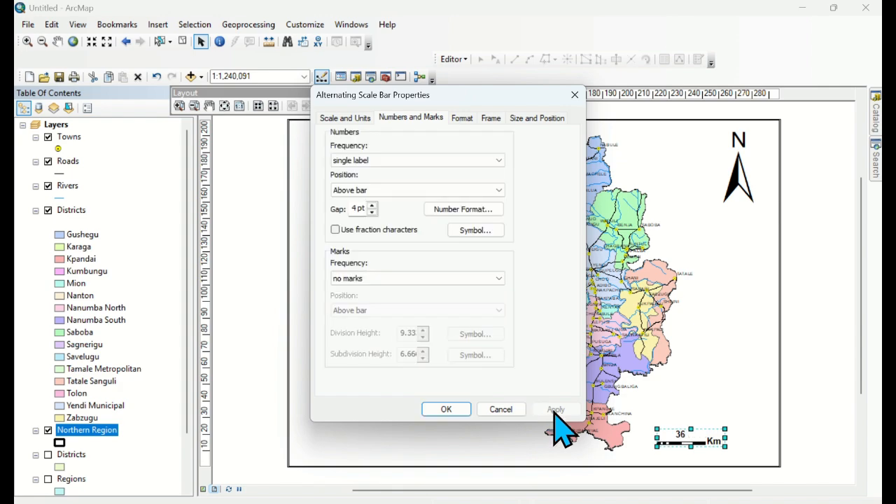
{"action": "left_click", "coordinate": [447, 410]}
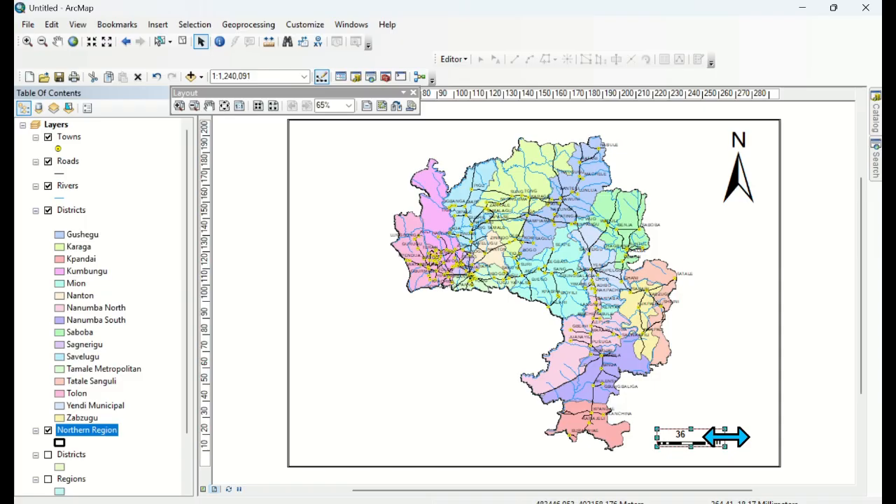
Stretch the scale bar to a 40 Km length and shift it slightly lower in the map page's lower-right corner.
{"action": "left_click_drag", "start_coordinate": [726, 438], "coordinate": [755, 437]}
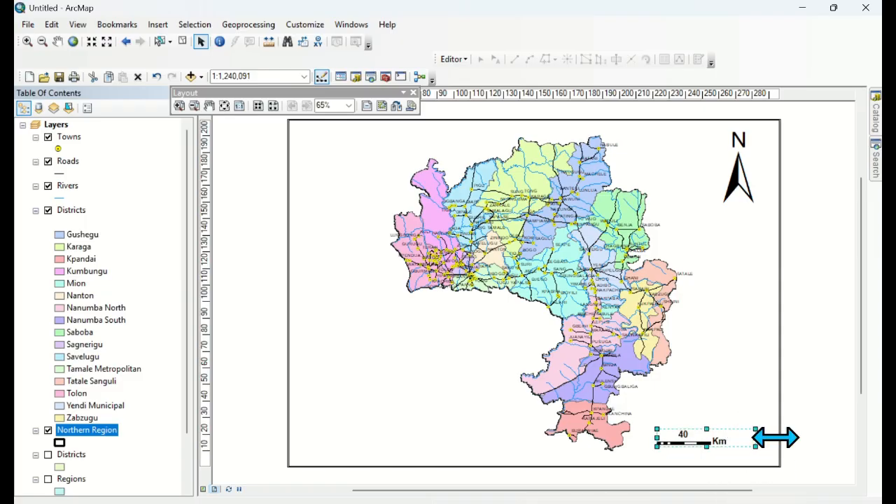
{"action": "left_click_drag", "start_coordinate": [776, 437], "coordinate": [776, 438]}
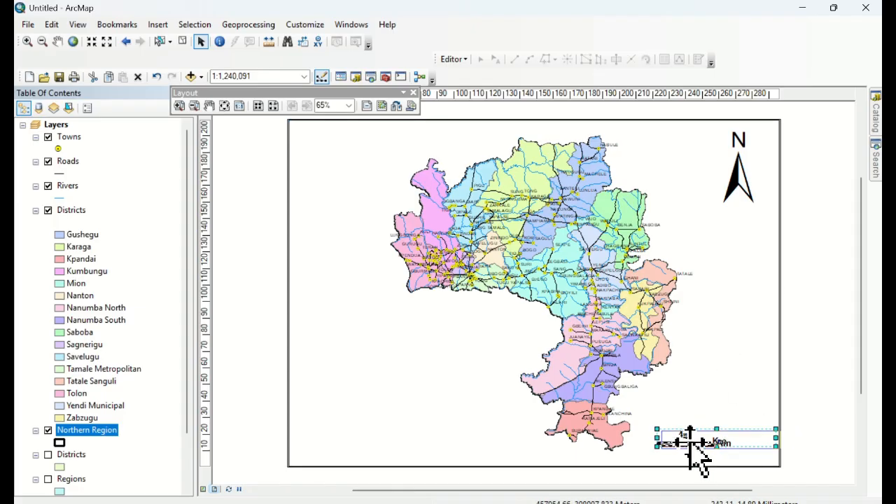
{"action": "left_click", "coordinate": [722, 385]}
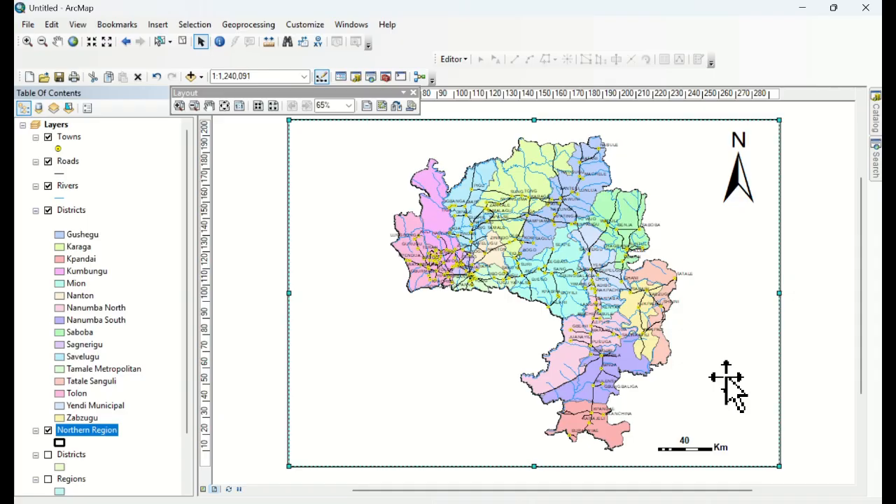
{"action": "left_click", "coordinate": [684, 446]}
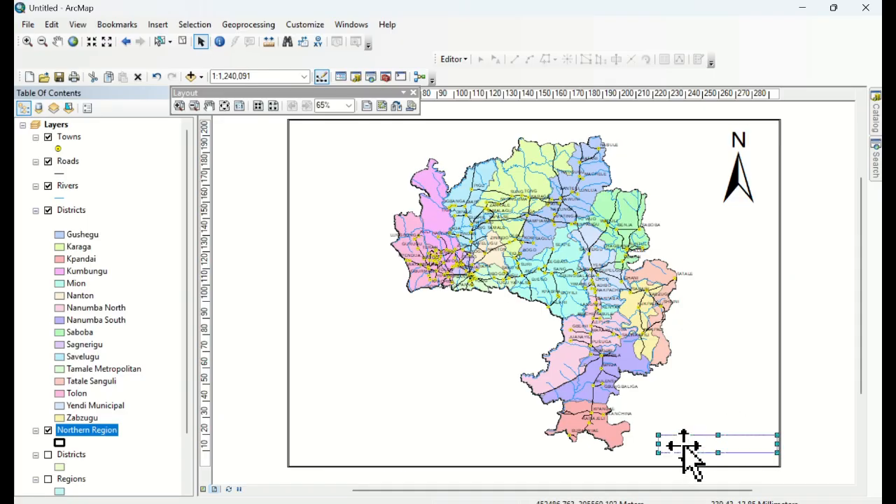
{"action": "left_click", "coordinate": [736, 395]}
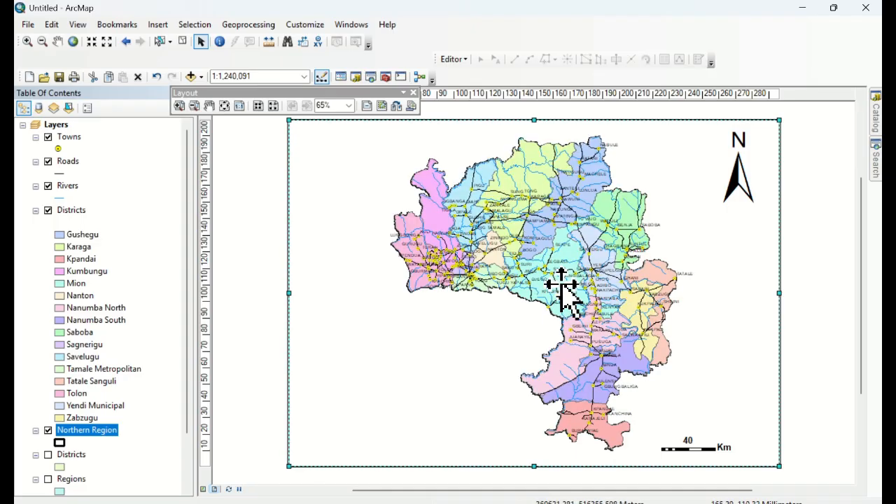
Start a one-column legend of Towns, Roads, Rivers, Districts and Northern Region, keeping the default title and frame settings.
{"action": "left_click", "coordinate": [157, 26]}
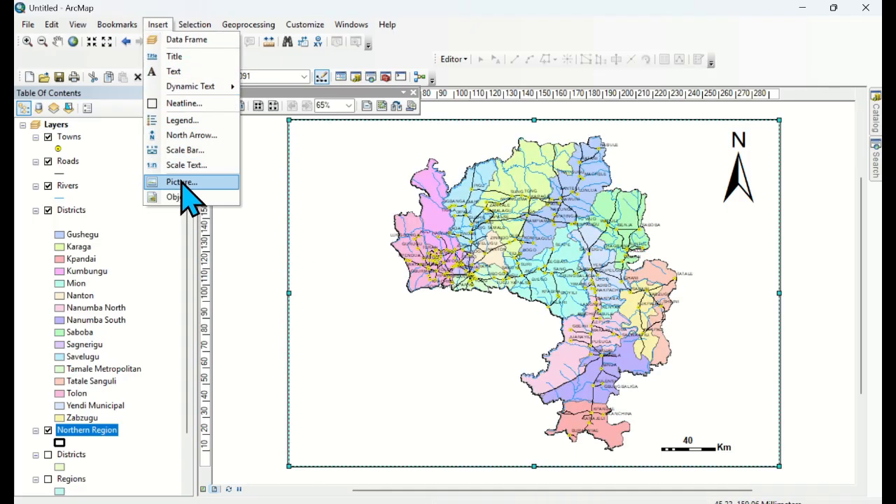
{"action": "left_click", "coordinate": [188, 120]}
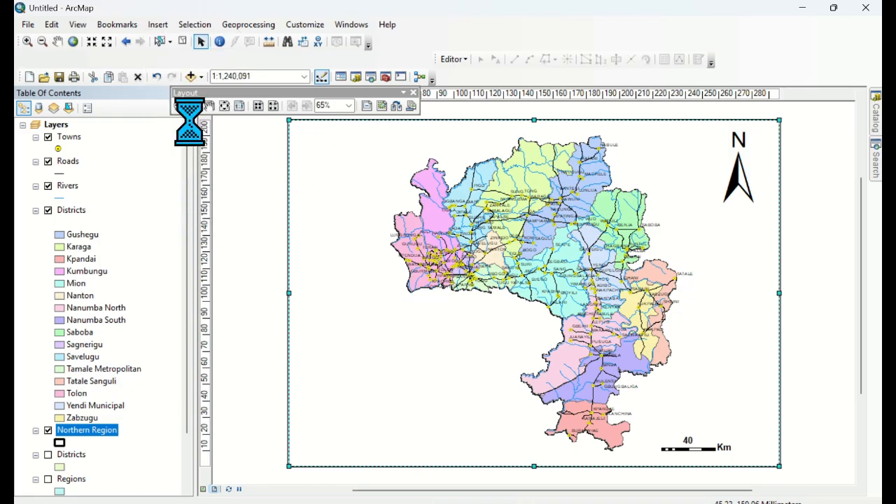
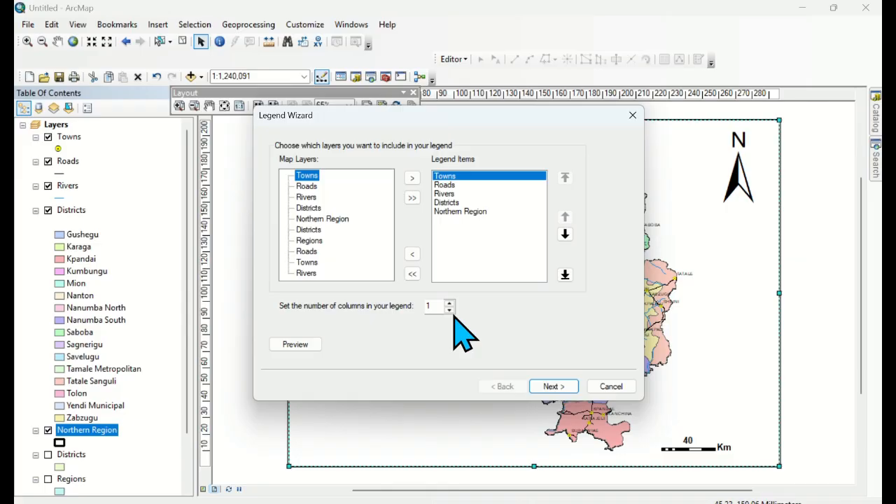
{"action": "left_click", "coordinate": [541, 389]}
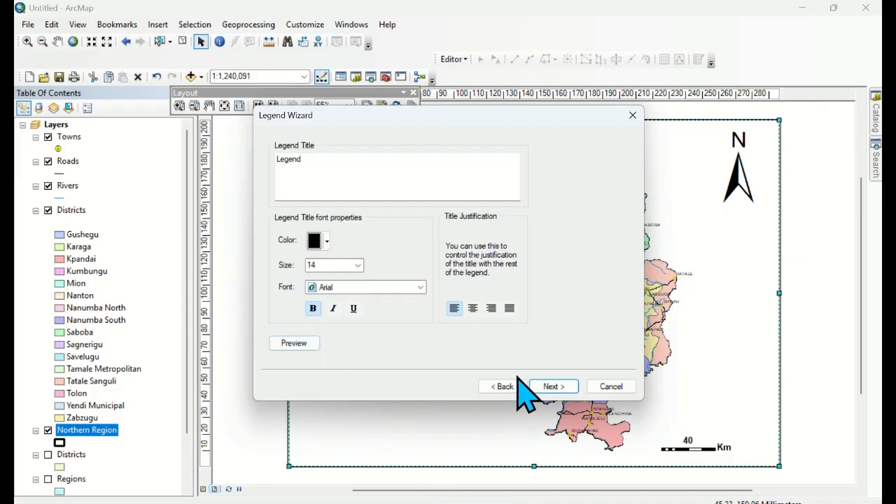
{"action": "left_click", "coordinate": [554, 389]}
{"action": "left_click", "coordinate": [554, 387]}
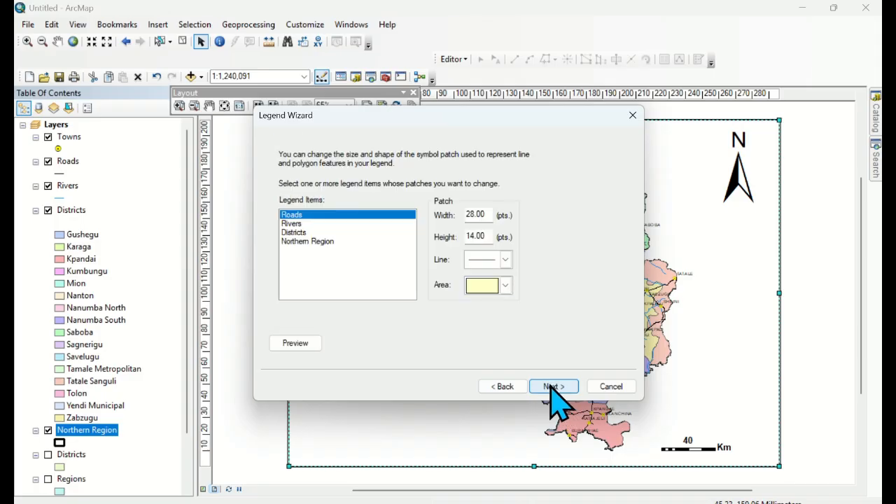
Set the legend's area patch shape to Natural Area for both Districts and Northern Region.
{"action": "left_click", "coordinate": [293, 233]}
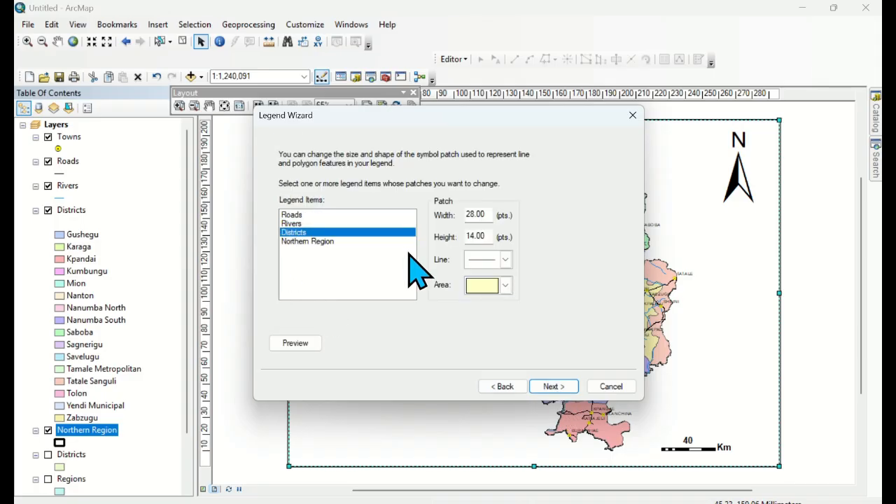
{"action": "left_click", "coordinate": [506, 288]}
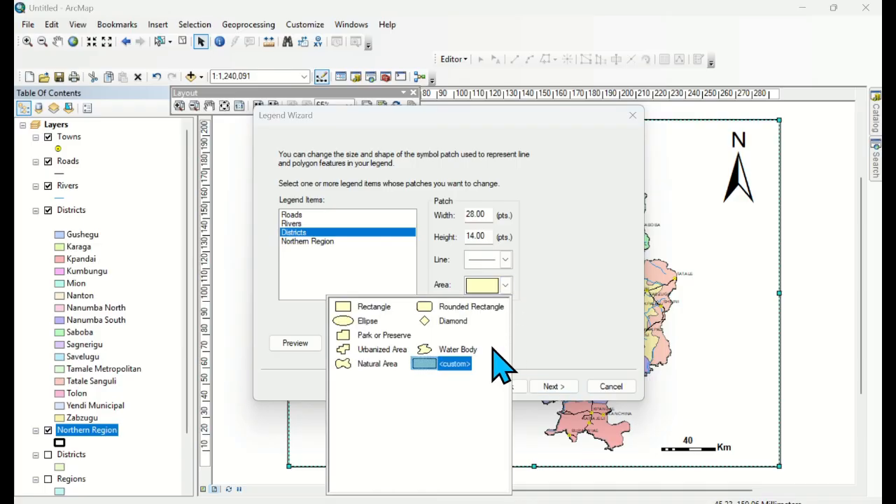
{"action": "left_click", "coordinate": [371, 350]}
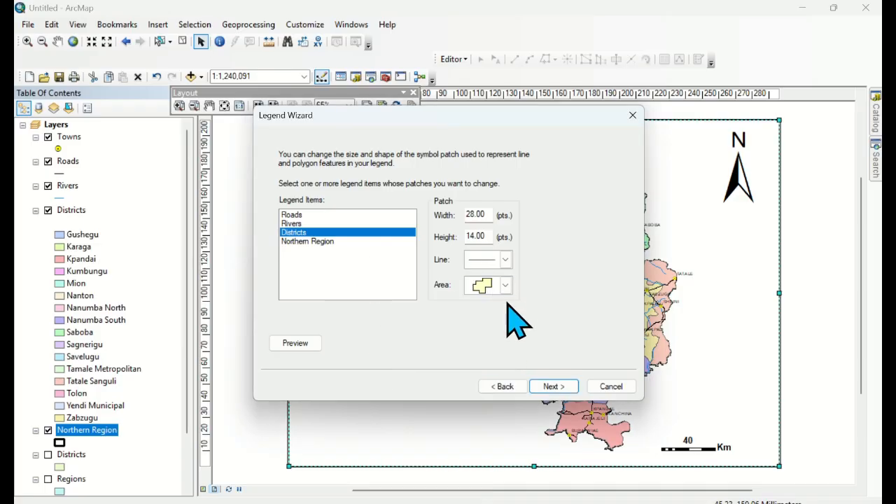
{"action": "left_click", "coordinate": [506, 287]}
{"action": "left_click", "coordinate": [369, 362]}
{"action": "left_click", "coordinate": [318, 241]}
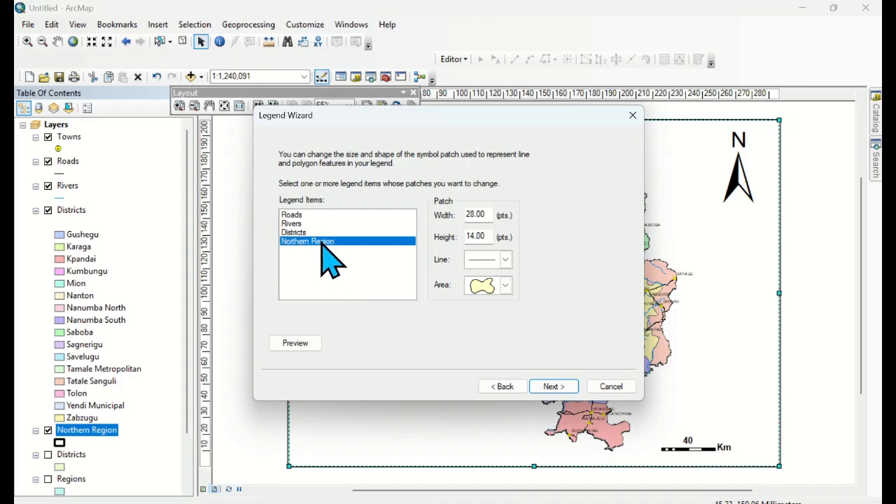
{"action": "left_click", "coordinate": [506, 286]}
{"action": "left_click", "coordinate": [370, 364]}
Finish the legend with the default spacing and place it on the map page, west of the mapped region.
{"action": "left_click", "coordinate": [555, 386]}
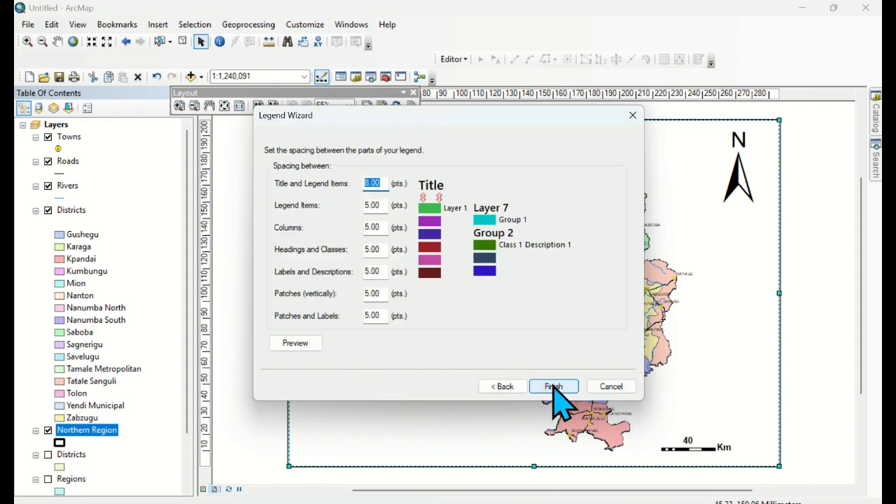
{"action": "left_click", "coordinate": [554, 386]}
{"action": "left_click_drag", "start_coordinate": [497, 209], "coordinate": [349, 274]}
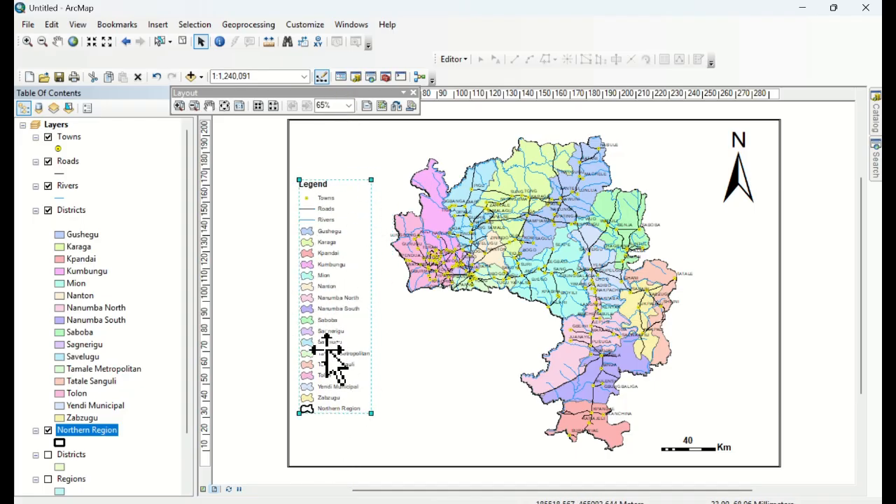
Delete the legend from the map page.
{"action": "left_click", "coordinate": [329, 313]}
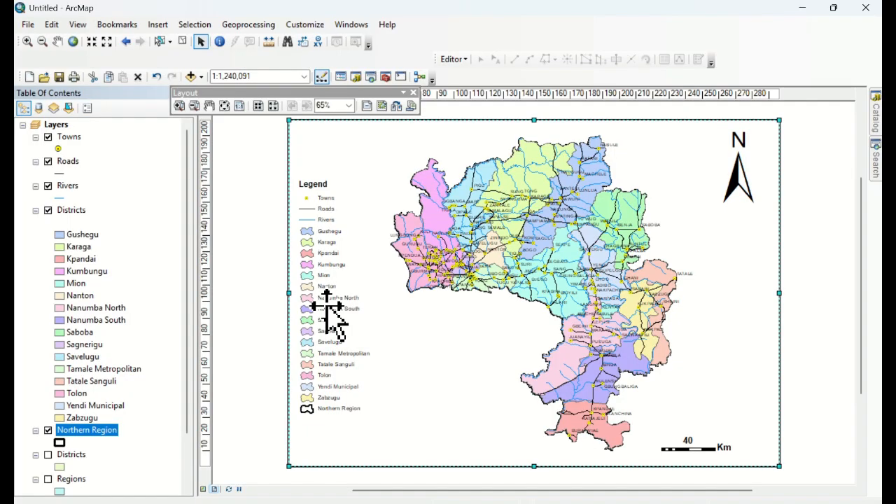
{"action": "left_click", "coordinate": [329, 313]}
{"action": "key", "text": "Delete"}
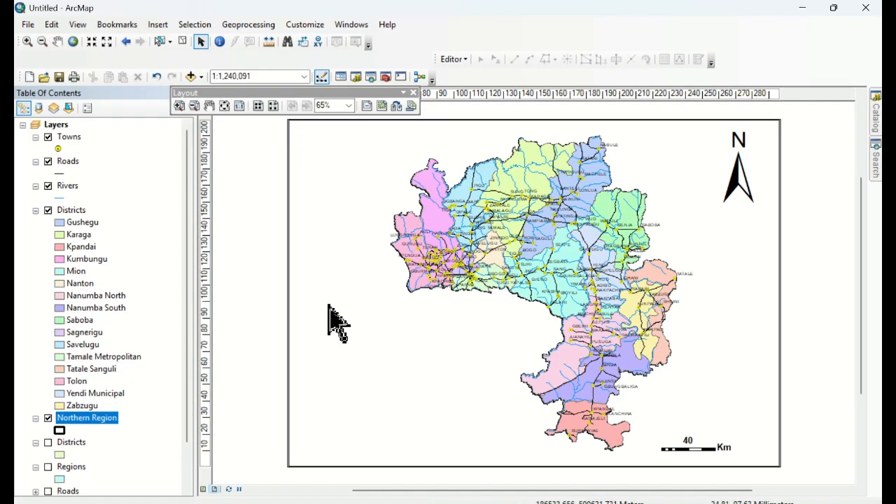
{"action": "left_click", "coordinate": [328, 306]}
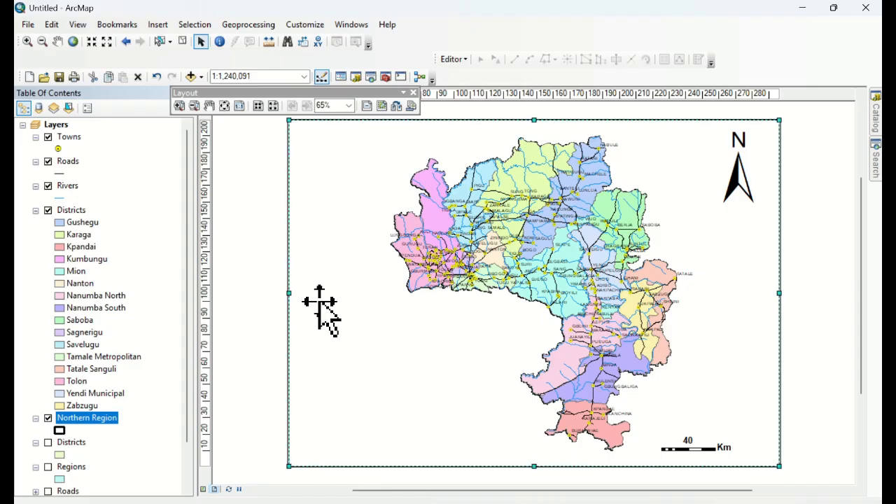
Insert a new one-column legend with the five listed layers, keeping the title Legend in Arial bold 14 and the default frame.
{"action": "left_click", "coordinate": [157, 26]}
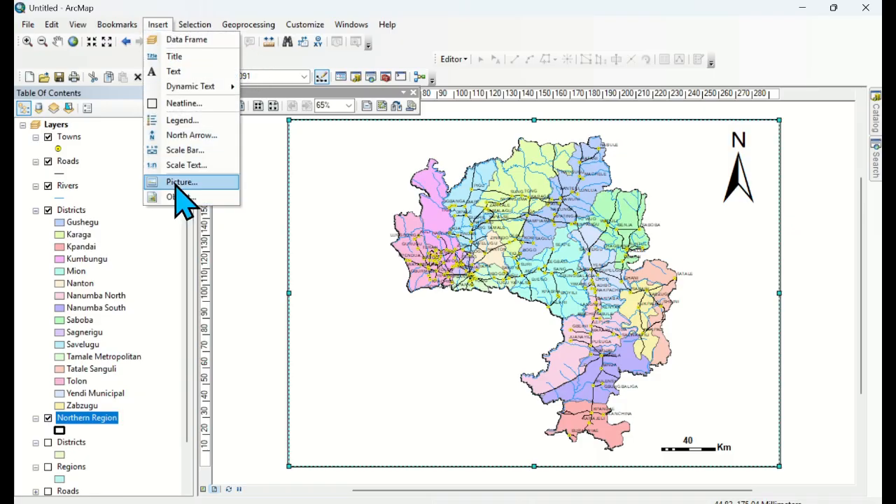
{"action": "left_click", "coordinate": [182, 120]}
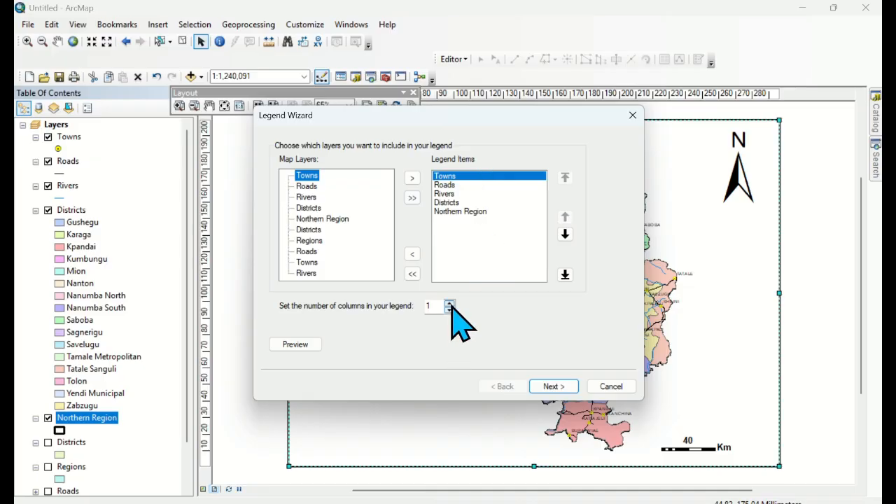
{"action": "left_click", "coordinate": [569, 391]}
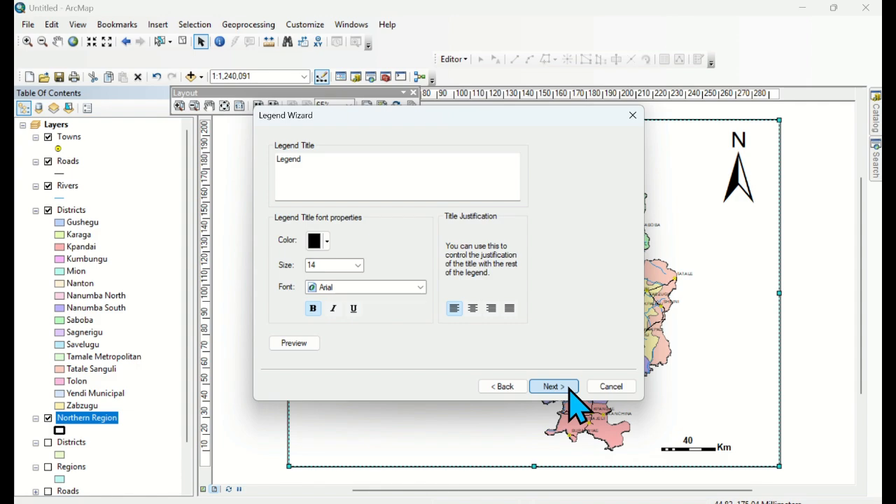
{"action": "left_click", "coordinate": [571, 392]}
{"action": "left_click", "coordinate": [557, 387]}
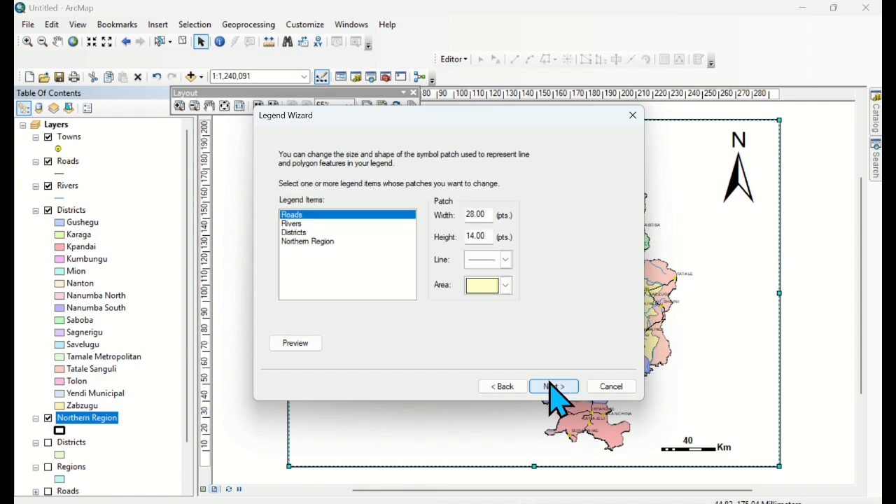
Set the Northern Region legend item's area patch to the Natural Area shape.
{"action": "left_click", "coordinate": [329, 241]}
{"action": "left_click", "coordinate": [505, 285]}
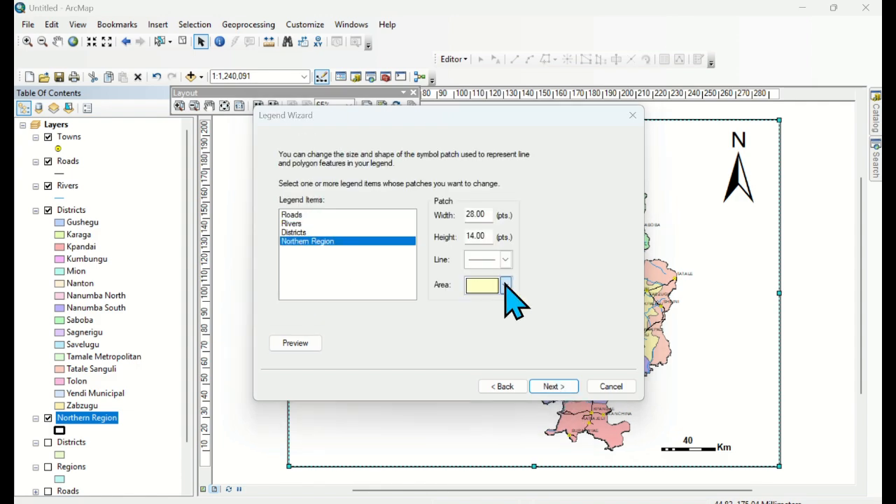
{"action": "left_click", "coordinate": [376, 364]}
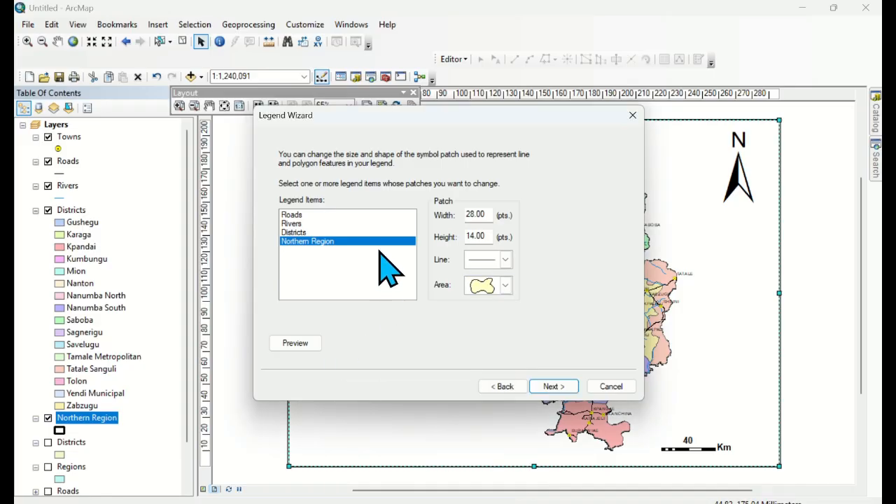
Set the Districts legend item's area patch to the Natural Area shape and finish the legend with the default spacing.
{"action": "left_click", "coordinate": [310, 233]}
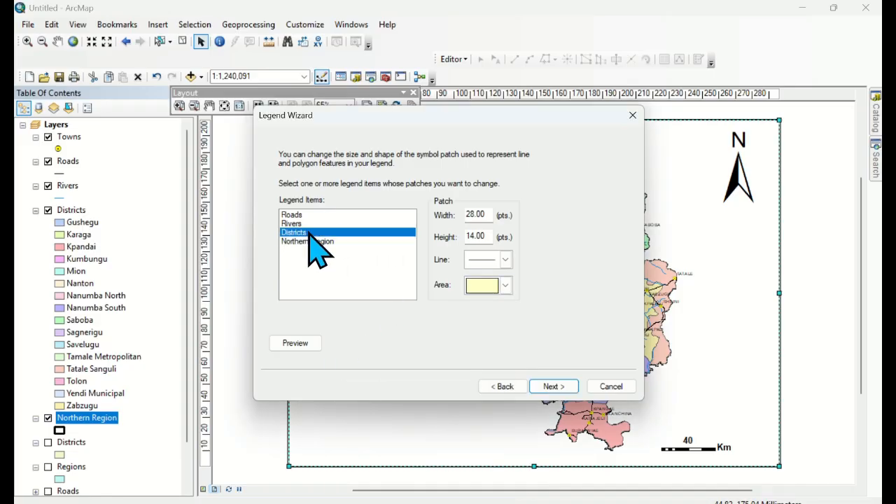
{"action": "left_click", "coordinate": [505, 285]}
{"action": "left_click", "coordinate": [376, 363]}
{"action": "left_click", "coordinate": [553, 387]}
{"action": "left_click", "coordinate": [553, 389]}
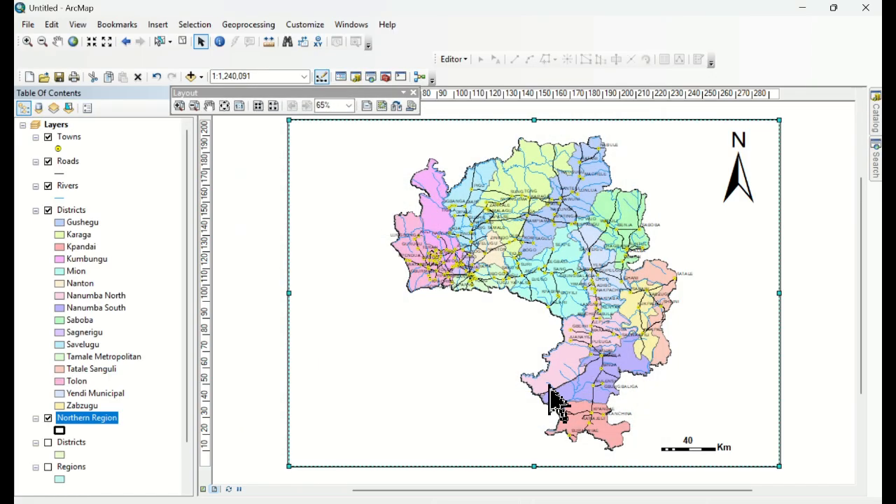
Move the legend to the empty southwest part of the map page and enlarge it to fill the space.
{"action": "left_click_drag", "start_coordinate": [546, 385], "coordinate": [397, 414]}
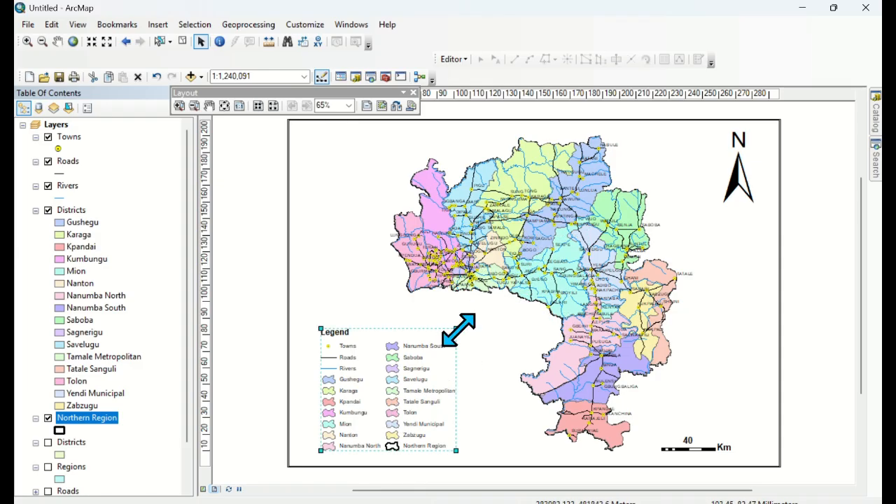
{"action": "left_click_drag", "start_coordinate": [458, 329], "coordinate": [583, 301]}
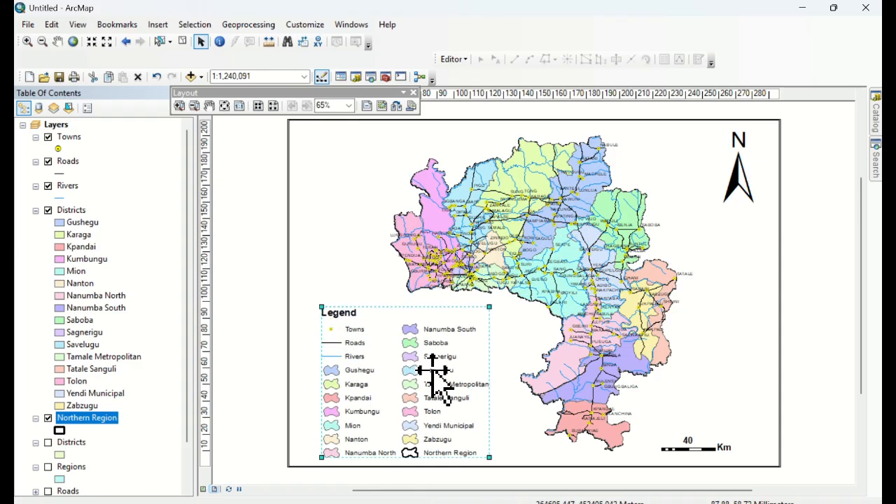
{"action": "left_click", "coordinate": [357, 230]}
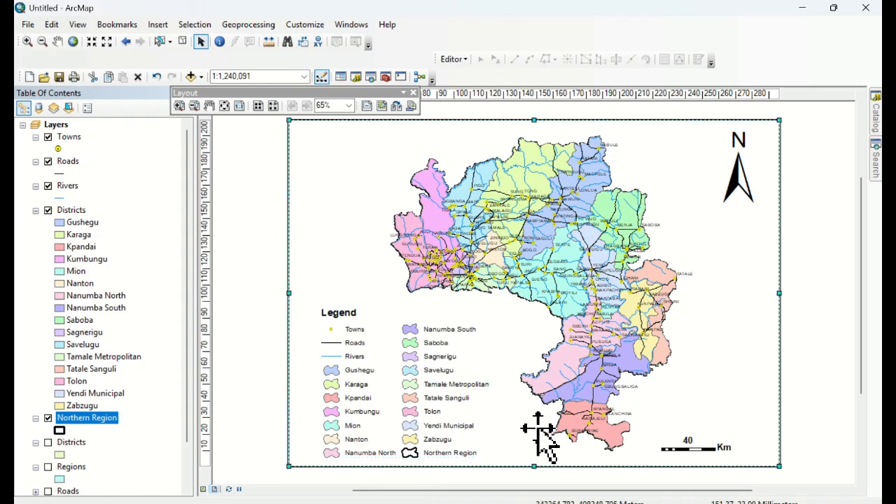
{"action": "left_click", "coordinate": [427, 371]}
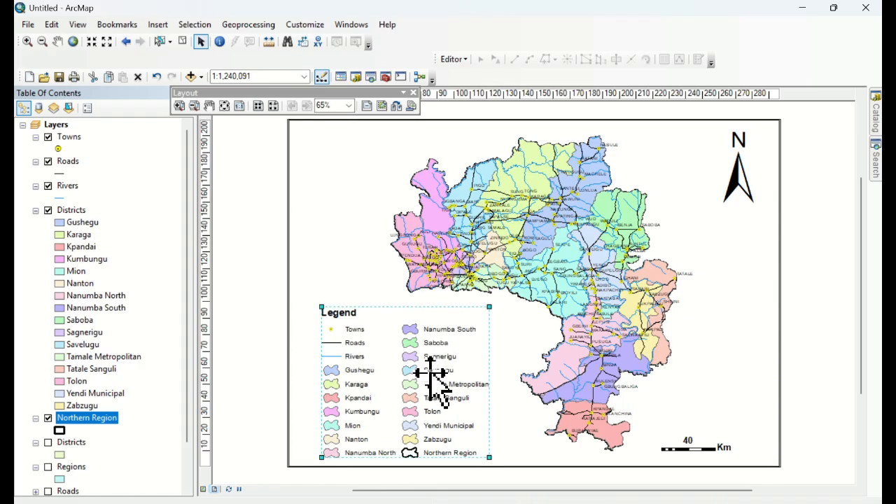
{"action": "right_click", "coordinate": [359, 369]}
{"action": "left_click", "coordinate": [399, 354]}
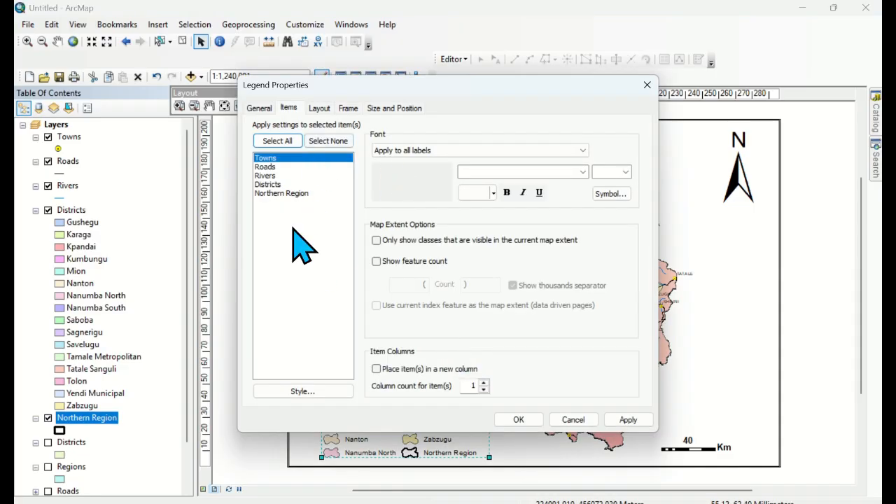
{"action": "left_click", "coordinate": [278, 141]}
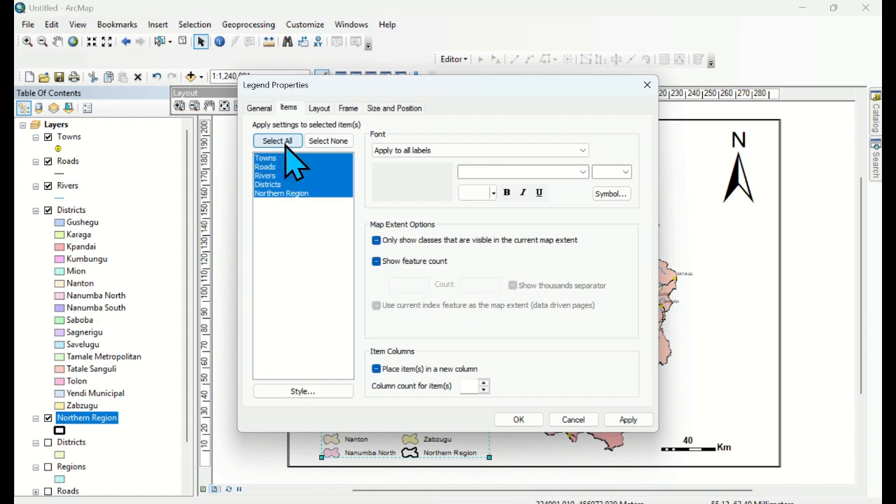
{"action": "left_click", "coordinate": [507, 194]}
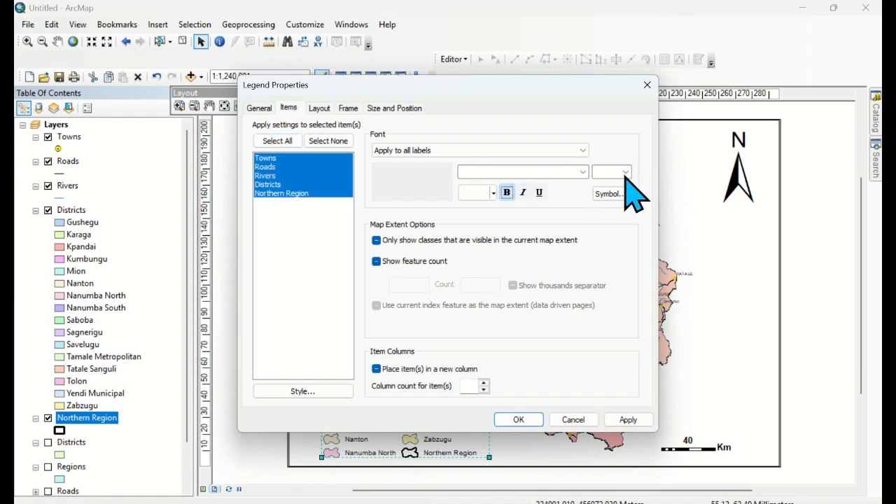
{"action": "left_click", "coordinate": [626, 173]}
{"action": "left_click", "coordinate": [504, 192]}
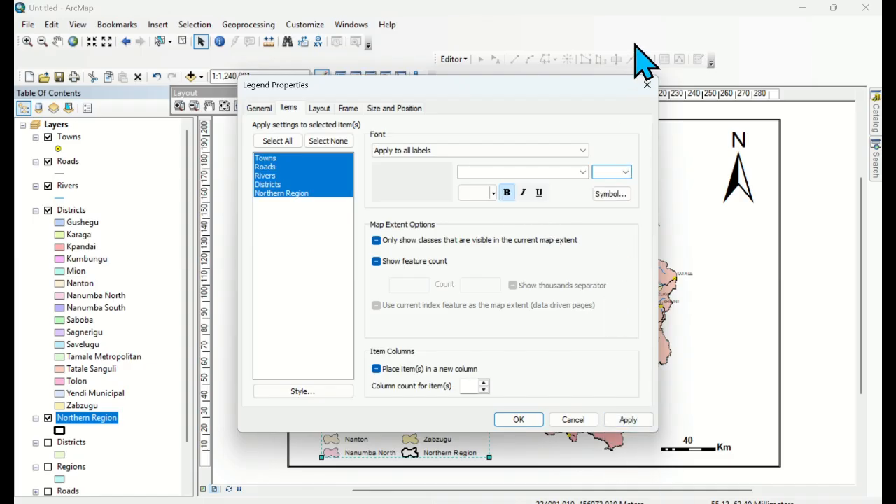
{"action": "left_click", "coordinate": [648, 85]}
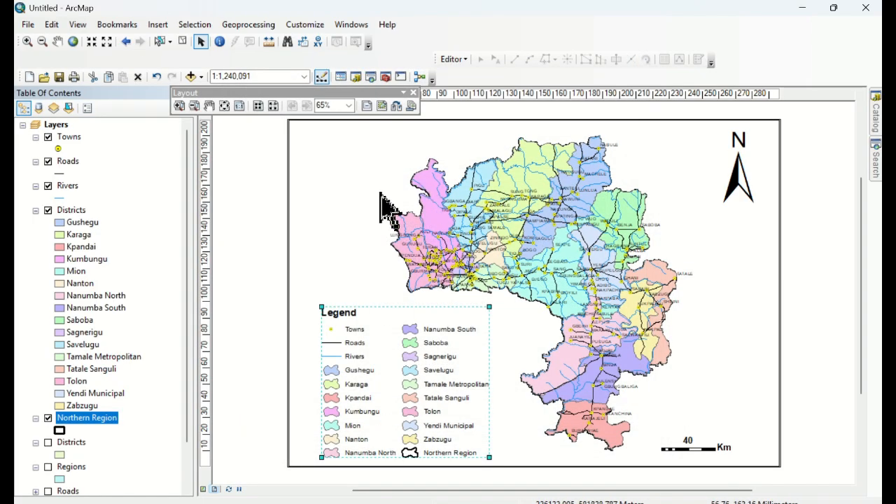
Shift the legend slightly west on the map page.
{"action": "left_click", "coordinate": [360, 425]}
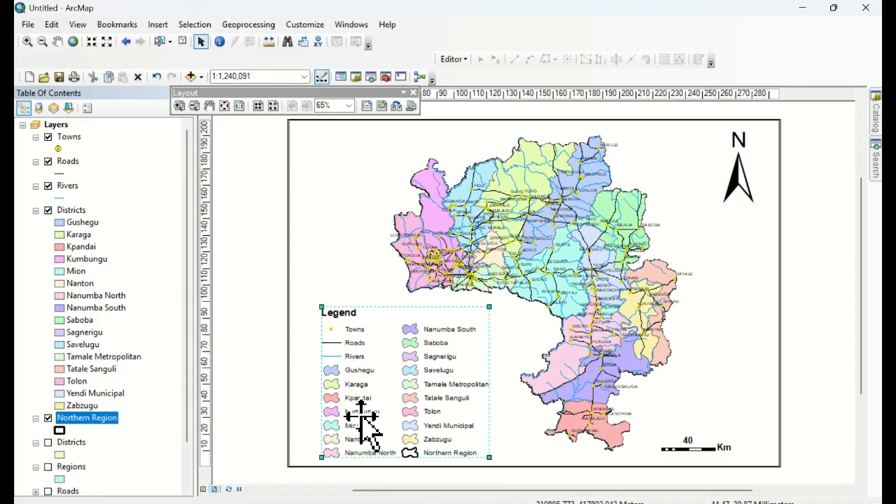
{"action": "mouse_move", "coordinate": [398, 392]}
{"action": "left_mouse_down"}
{"action": "mouse_move", "coordinate": [388, 395]}
{"action": "mouse_move", "coordinate": [385, 383]}
{"action": "left_mouse_up"}
{"action": "left_click", "coordinate": [372, 234]}
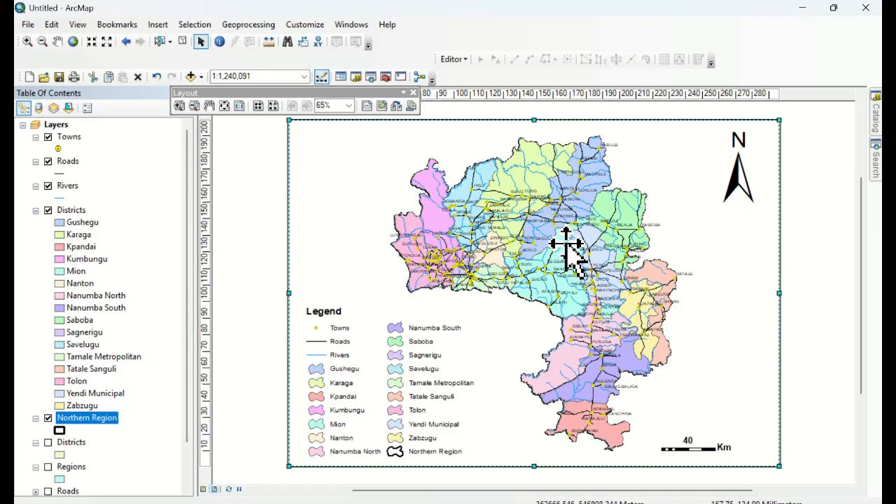
Insert the title MAP OF NORTHERN REGION and place it above the mapped region.
{"action": "left_click", "coordinate": [160, 26]}
{"action": "left_click", "coordinate": [168, 56]}
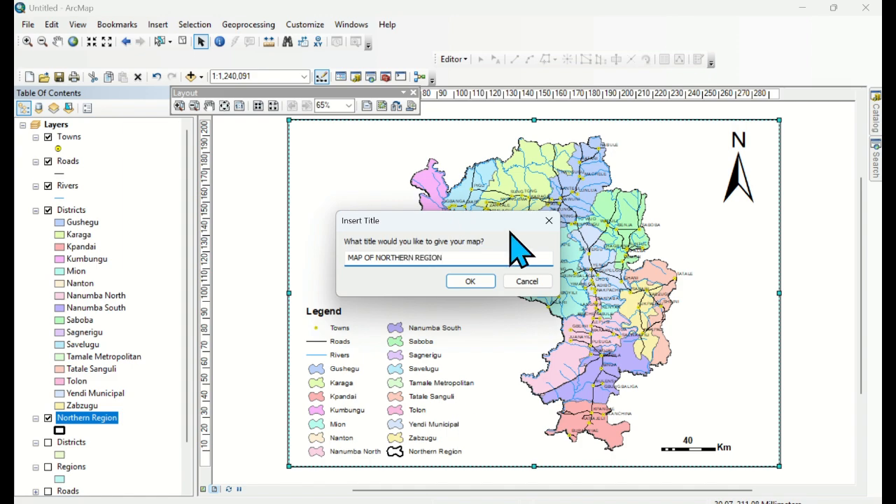
{"action": "left_click", "coordinate": [466, 280]}
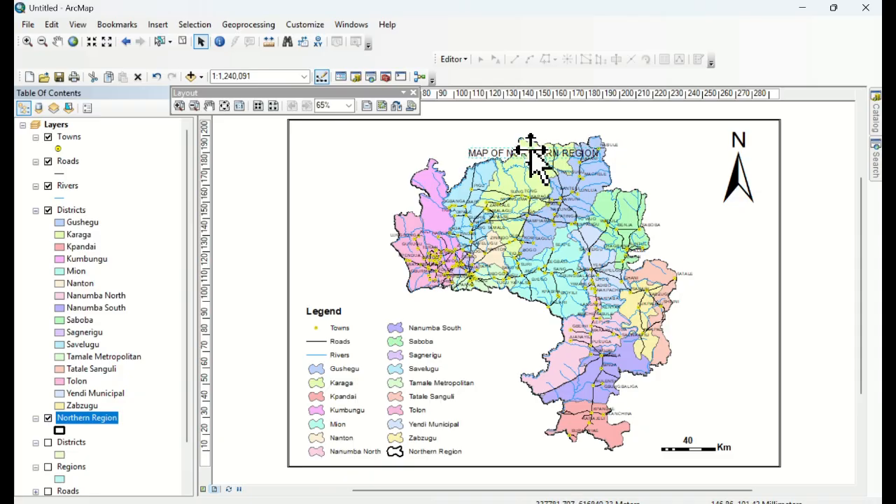
{"action": "left_click_drag", "start_coordinate": [530, 159], "coordinate": [550, 127]}
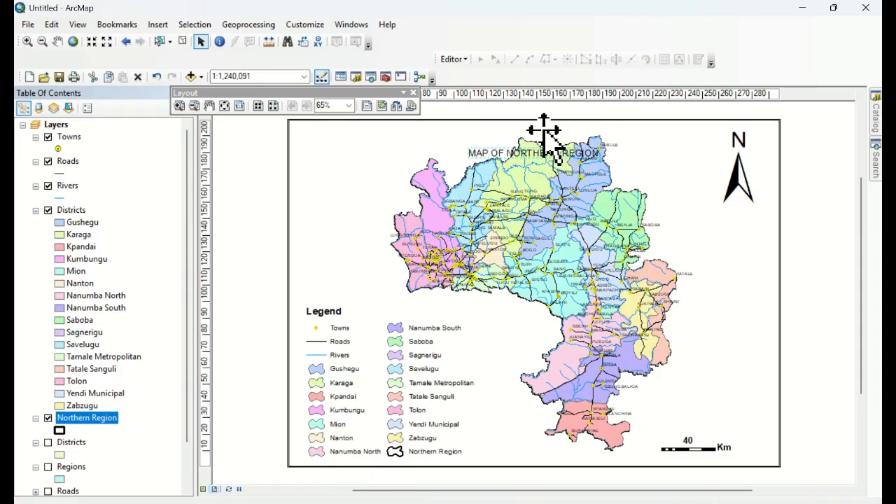
{"action": "left_click_drag", "start_coordinate": [545, 129], "coordinate": [546, 129]}
{"action": "left_click", "coordinate": [519, 262]}
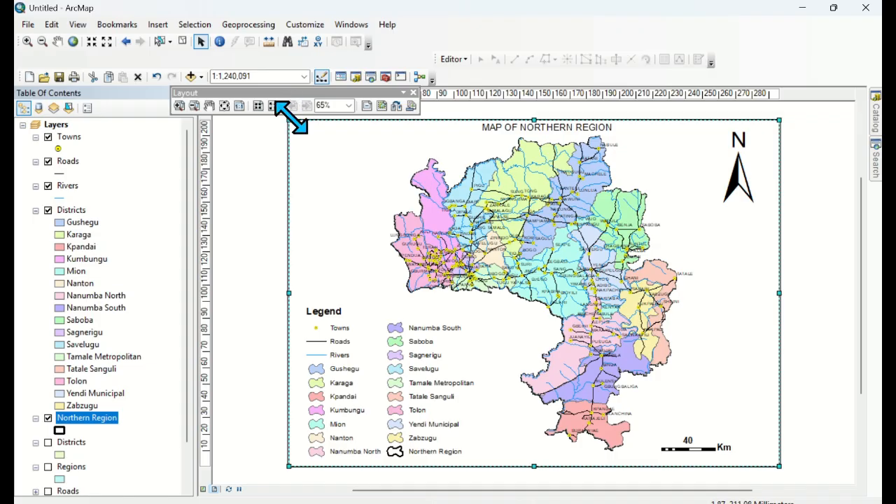
Shrink the data frame at its northwest corner and south edge, and move the legend up so it fits inside.
{"action": "left_click_drag", "start_coordinate": [289, 119], "coordinate": [300, 126]}
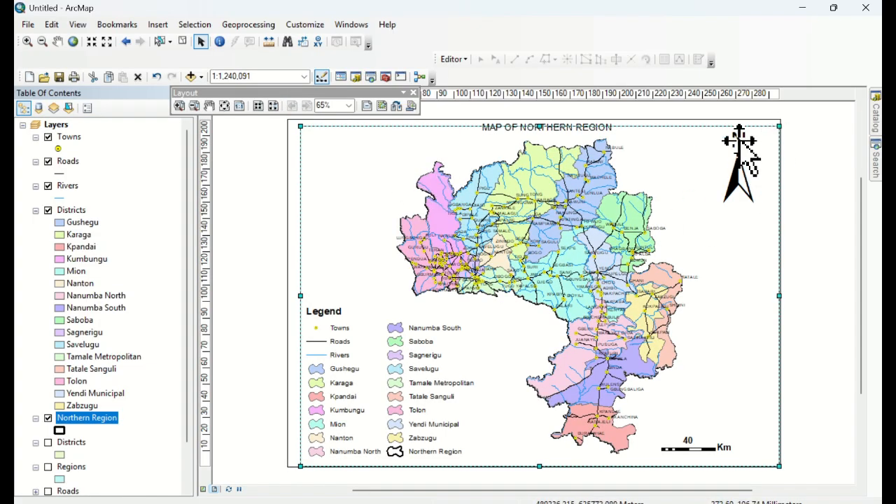
{"action": "left_click_drag", "start_coordinate": [543, 465], "coordinate": [524, 448]}
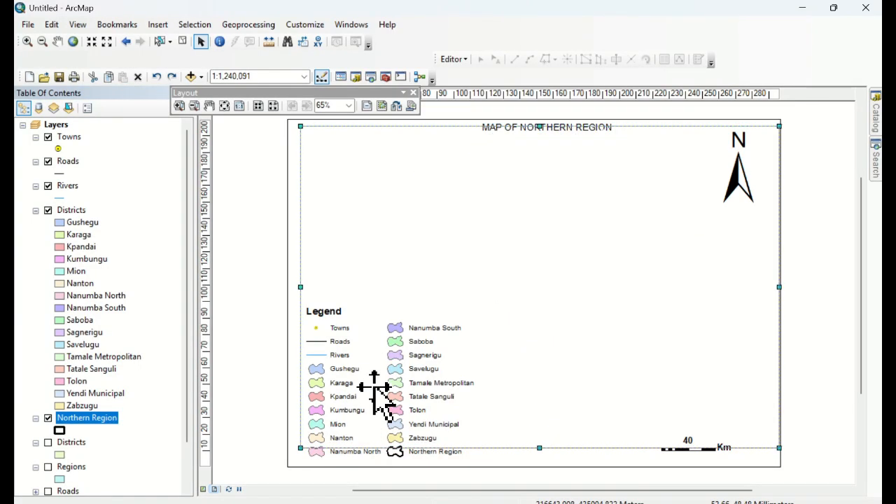
{"action": "left_click_drag", "start_coordinate": [375, 387], "coordinate": [377, 371]}
{"action": "left_click", "coordinate": [760, 283]}
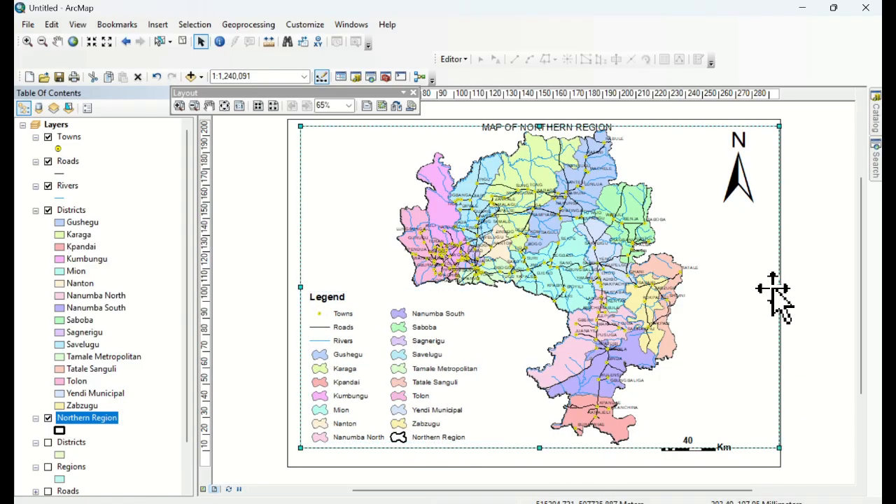
Pull in the data frame's east edge and lower its north edge below the title, moving the north arrow inside the frame.
{"action": "left_click_drag", "start_coordinate": [777, 291], "coordinate": [760, 287]}
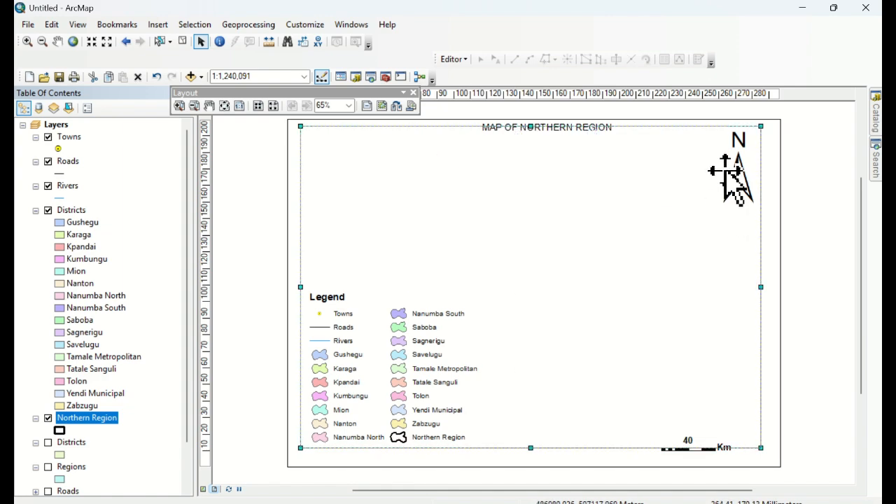
{"action": "left_click", "coordinate": [737, 173]}
{"action": "left_click", "coordinate": [527, 199]}
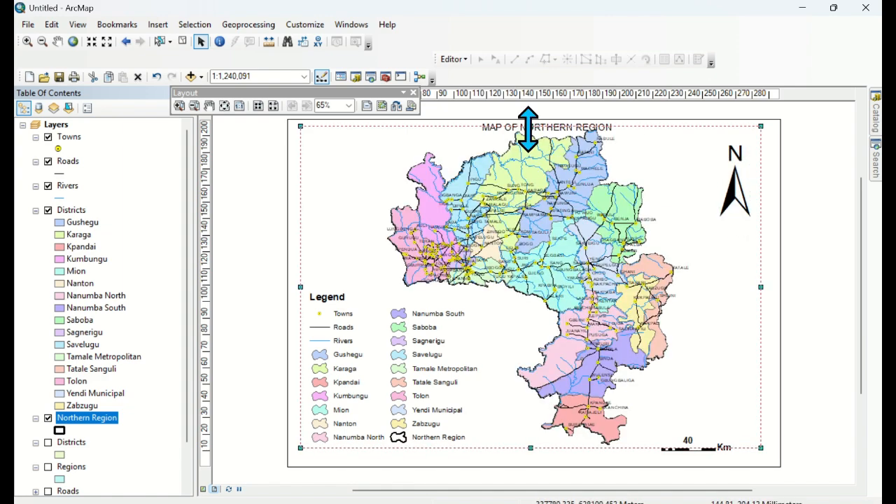
{"action": "left_click_drag", "start_coordinate": [528, 128], "coordinate": [528, 138]}
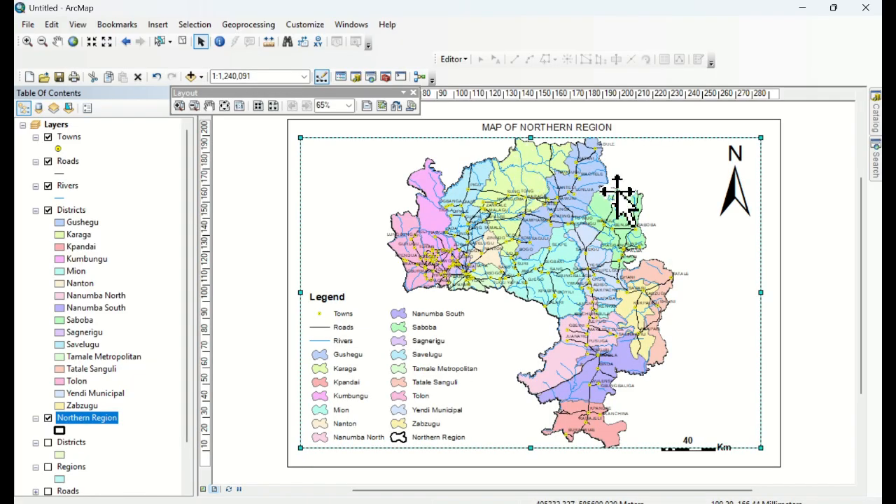
{"action": "left_click", "coordinate": [728, 175]}
{"action": "left_click", "coordinate": [830, 304]}
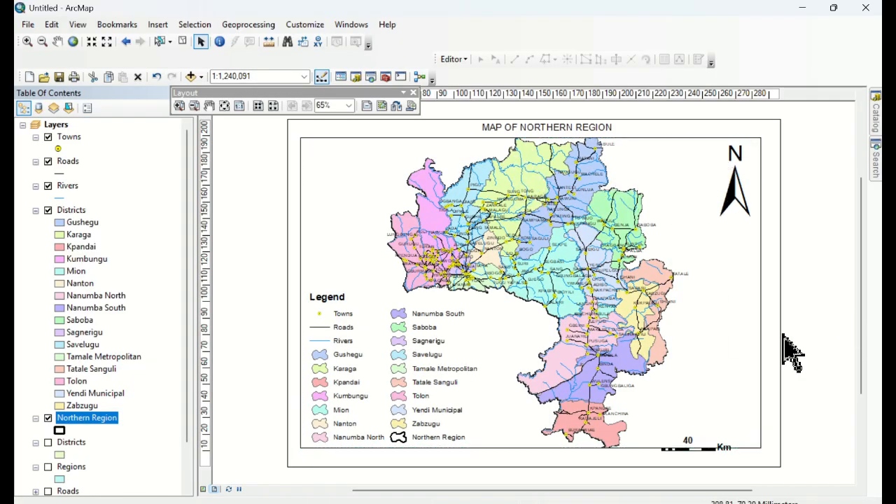
Move the scale bar up and west so it sits inside the data frame's southeast corner.
{"action": "left_click", "coordinate": [697, 445]}
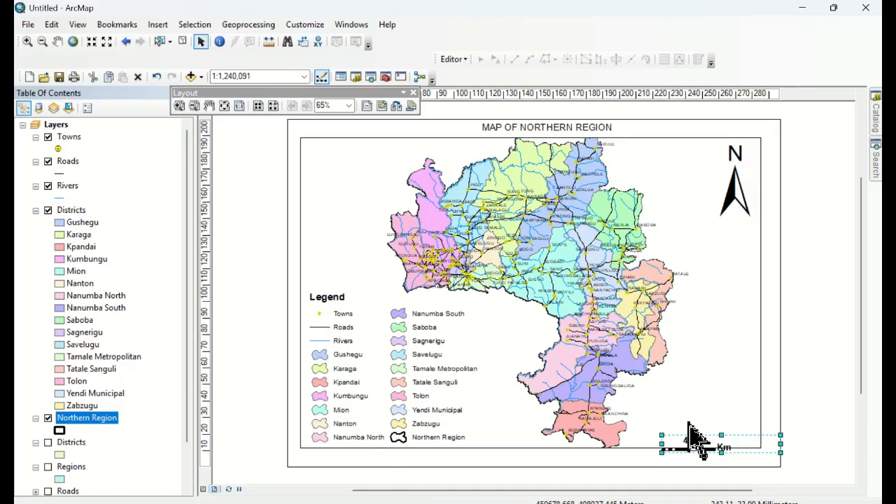
{"action": "left_click_drag", "start_coordinate": [690, 428], "coordinate": [684, 406]}
{"action": "mouse_move", "coordinate": [693, 440]}
{"action": "left_mouse_down"}
{"action": "mouse_move", "coordinate": [676, 418]}
{"action": "mouse_move", "coordinate": [679, 433]}
{"action": "left_mouse_up"}
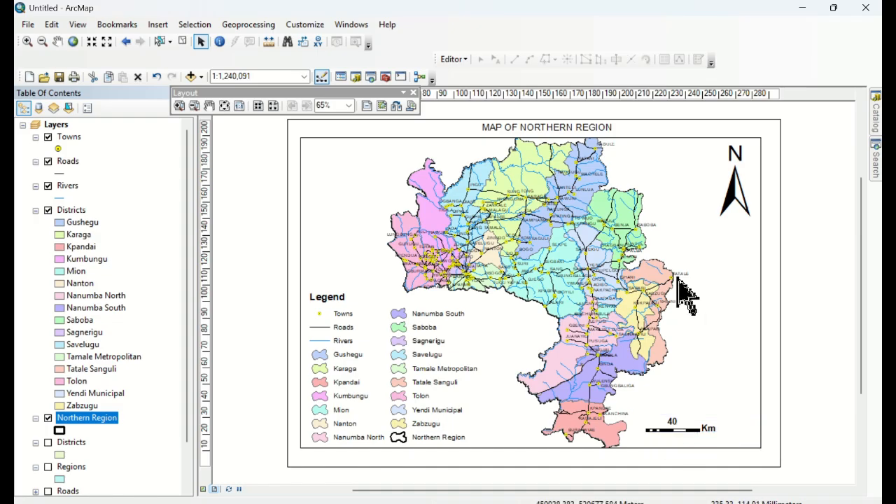
Narrow the data frame from its west edge and shift the legend and scale bar east within it.
{"action": "left_click", "coordinate": [322, 258]}
{"action": "left_click_drag", "start_coordinate": [349, 355], "coordinate": [366, 358]}
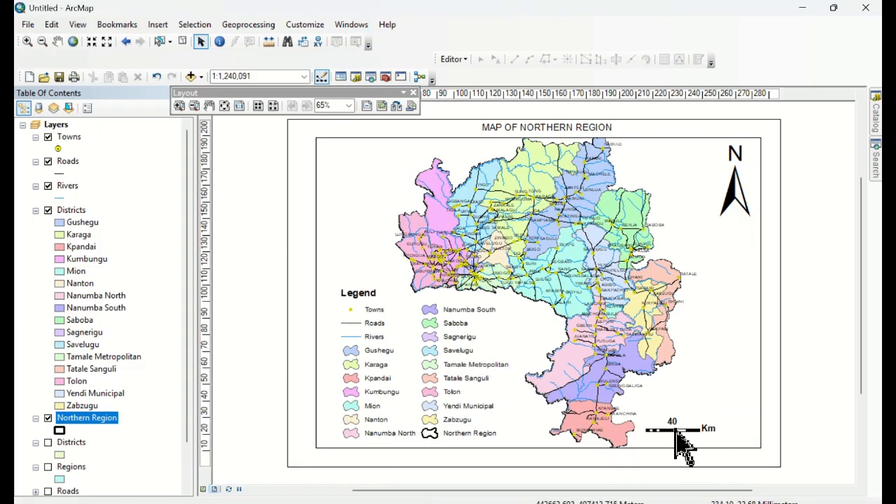
{"action": "left_click_drag", "start_coordinate": [676, 433], "coordinate": [687, 433]}
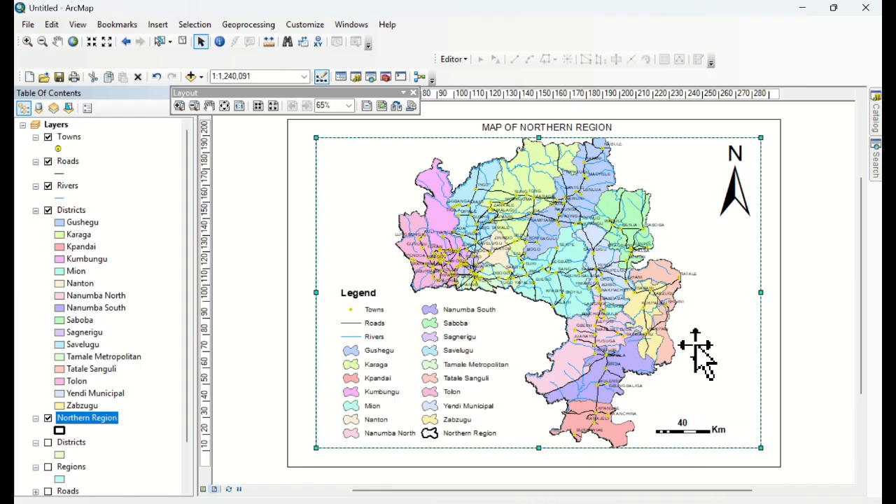
In the data frame's grid settings, start a new graticule with labels only, keeping 1-degree intervals for parallels and meridians.
{"action": "left_click", "coordinate": [696, 354]}
{"action": "left_click", "coordinate": [157, 25]}
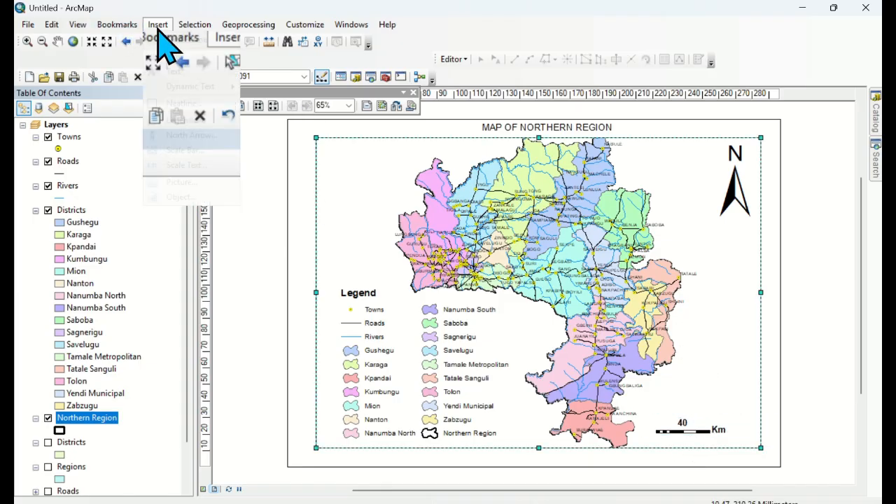
{"action": "left_click", "coordinate": [77, 25]}
{"action": "left_click", "coordinate": [74, 28]}
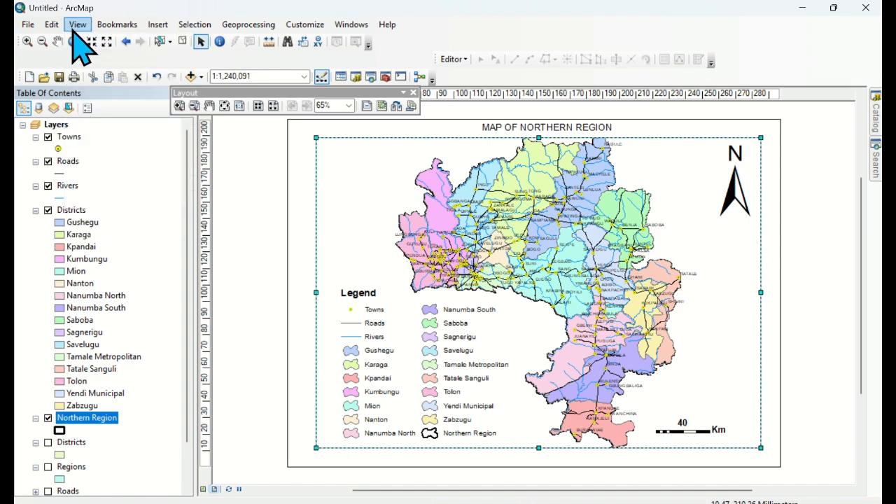
{"action": "left_click", "coordinate": [77, 25]}
{"action": "left_click", "coordinate": [107, 182]}
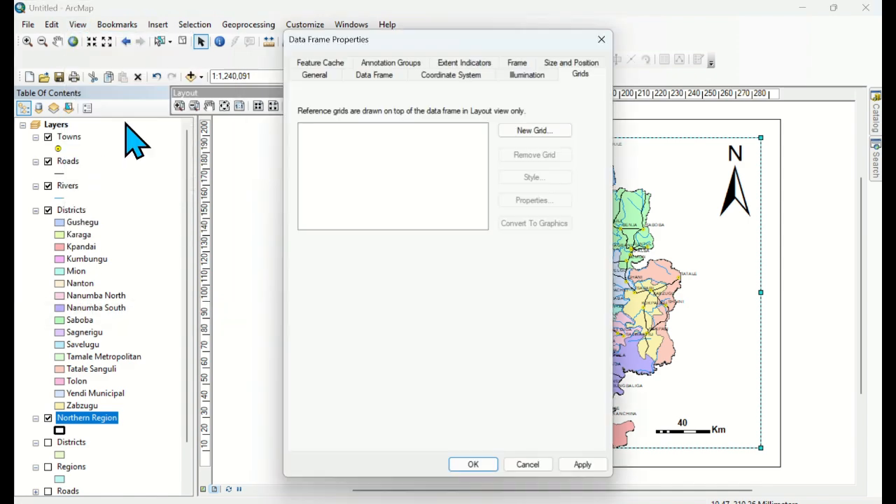
{"action": "left_click", "coordinate": [584, 65]}
{"action": "left_click", "coordinate": [583, 65]}
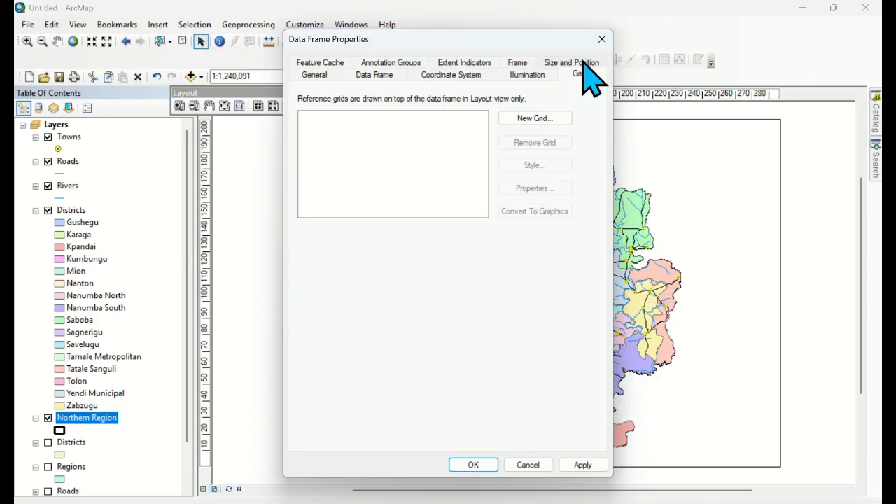
{"action": "left_click", "coordinate": [539, 119]}
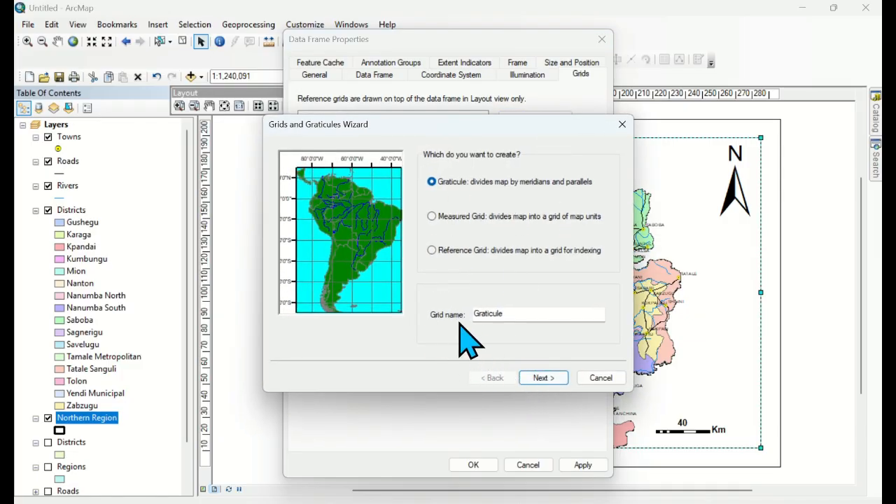
{"action": "left_click", "coordinate": [544, 379]}
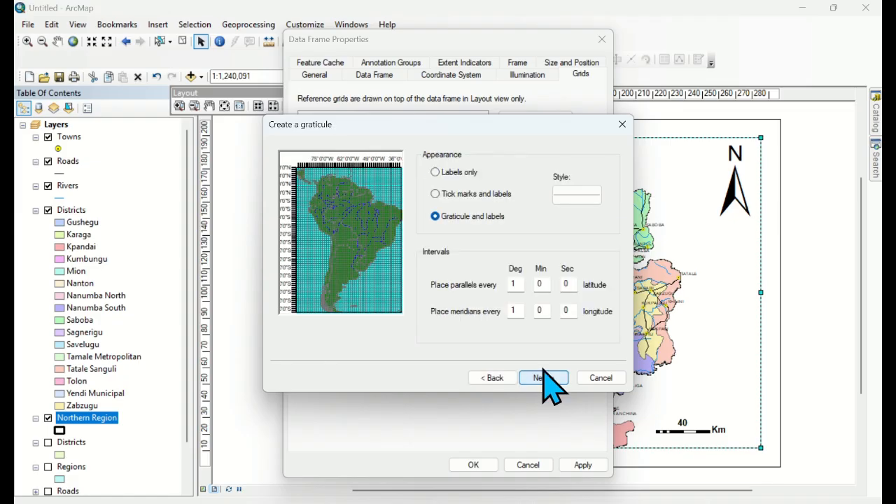
{"action": "left_click", "coordinate": [435, 173]}
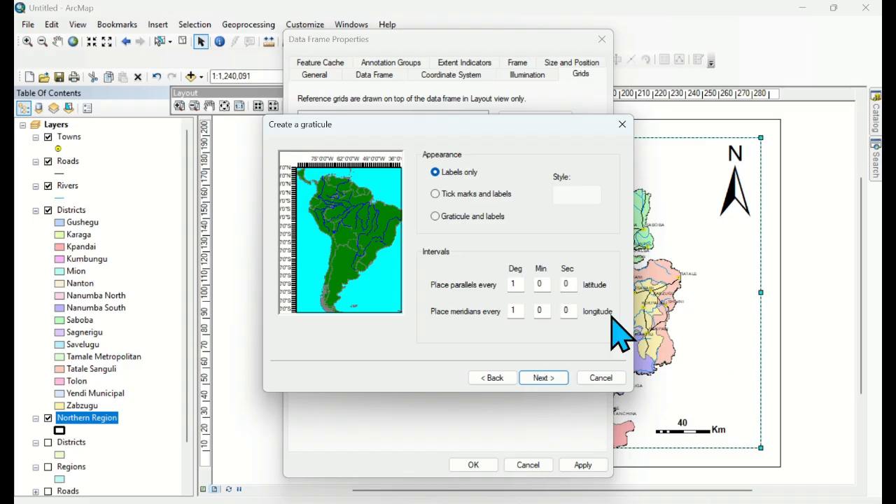
Set the graticule's label text style to bold Arial, size 14.
{"action": "left_click", "coordinate": [543, 378]}
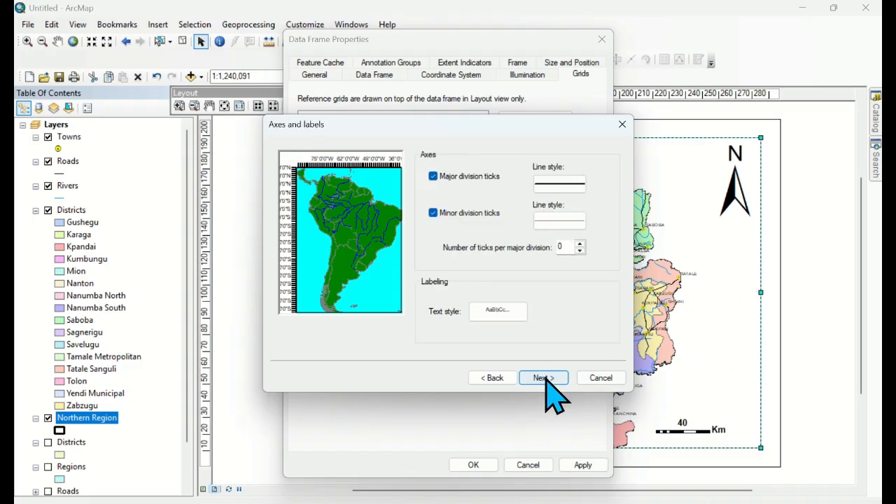
{"action": "left_click", "coordinate": [498, 313]}
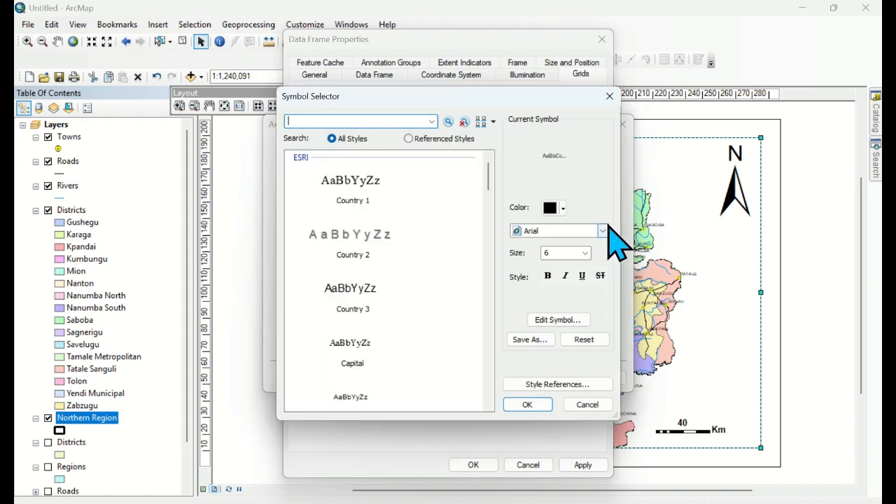
{"action": "left_click", "coordinate": [586, 253]}
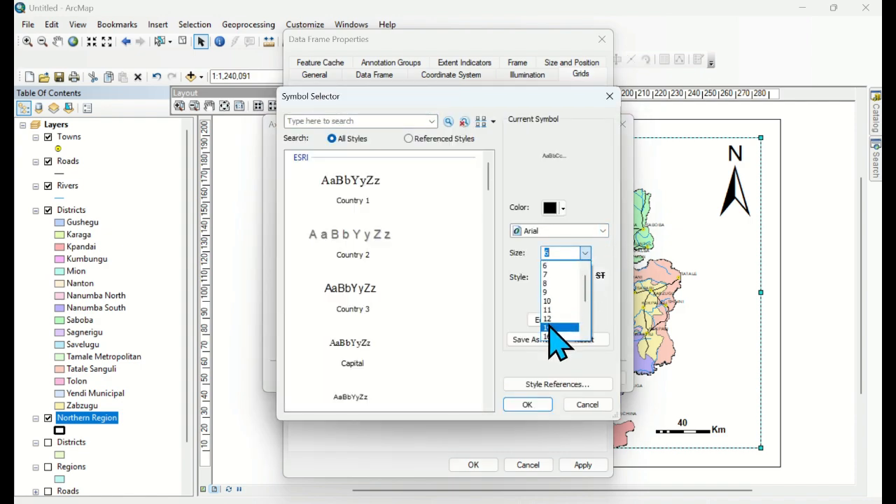
{"action": "left_click", "coordinate": [553, 328]}
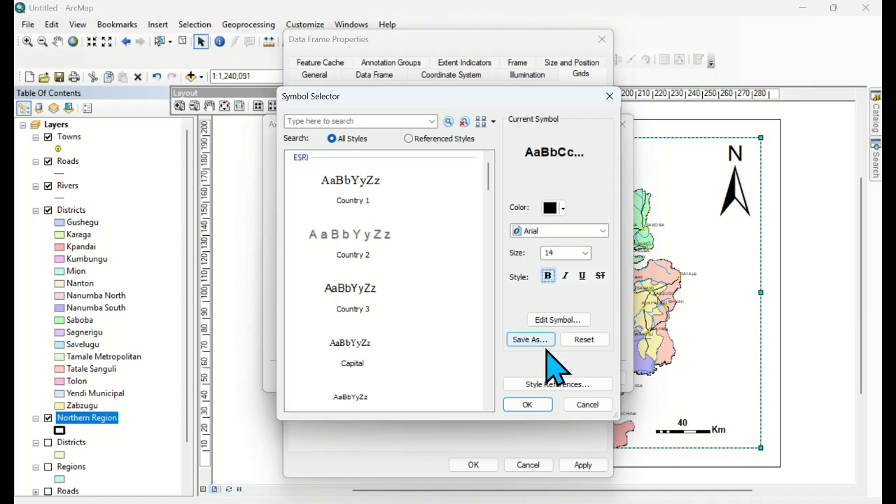
{"action": "left_click", "coordinate": [530, 406]}
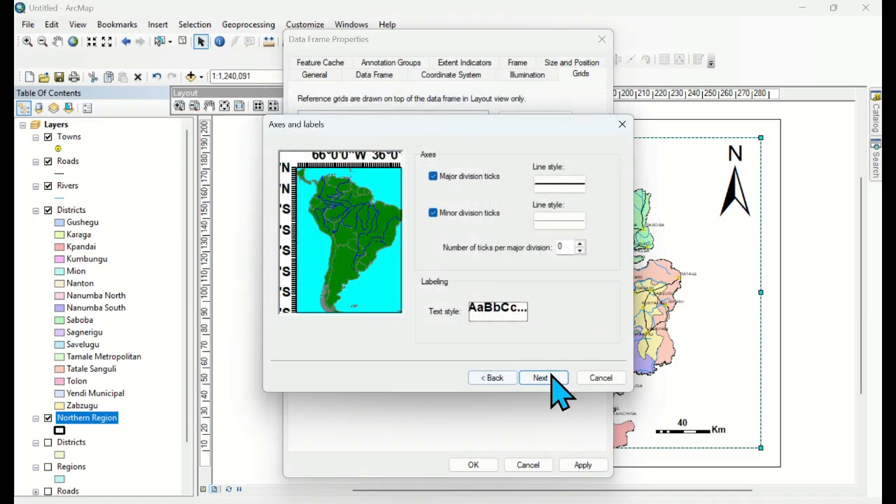
Finish the graticule with a simple edge border and a neatline outside the grid, and apply it using the current coordinate system.
{"action": "left_click", "coordinate": [550, 378]}
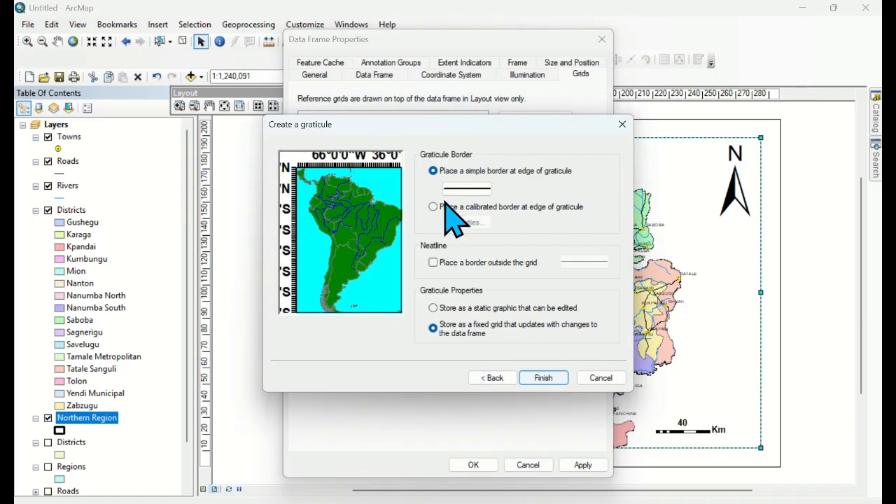
{"action": "left_click", "coordinate": [433, 263]}
{"action": "left_click", "coordinate": [544, 378]}
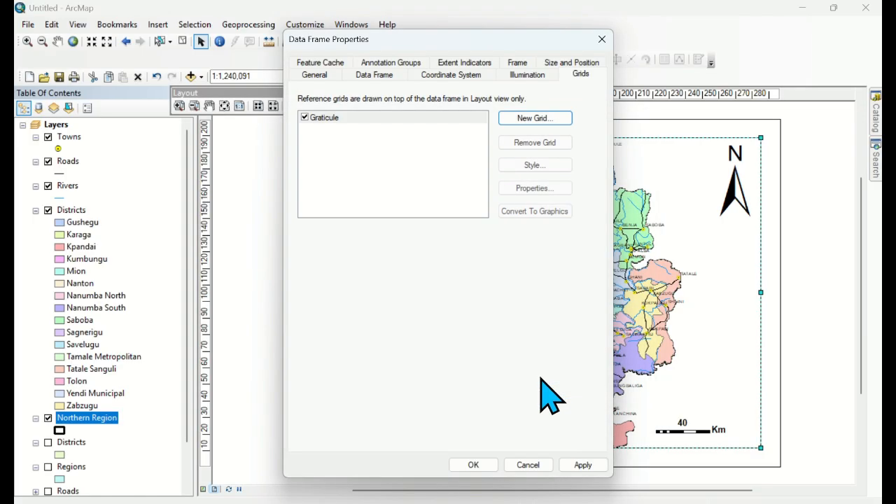
{"action": "left_click", "coordinate": [584, 466]}
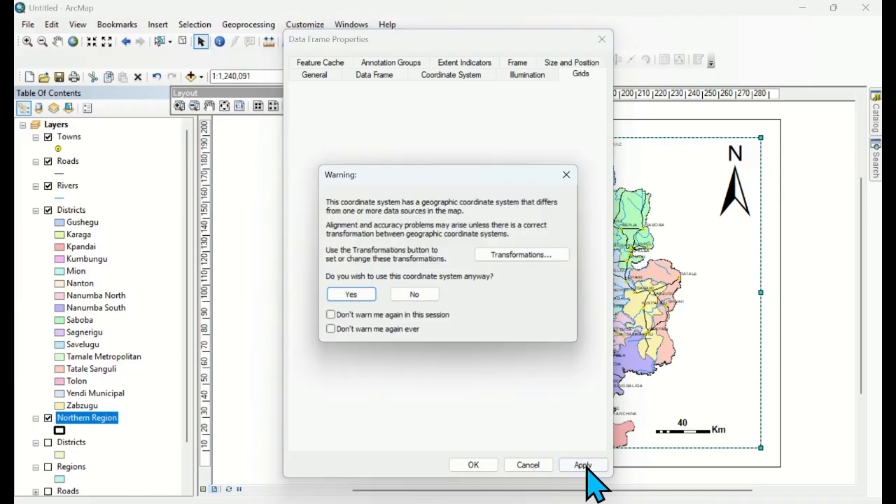
{"action": "left_click", "coordinate": [360, 295]}
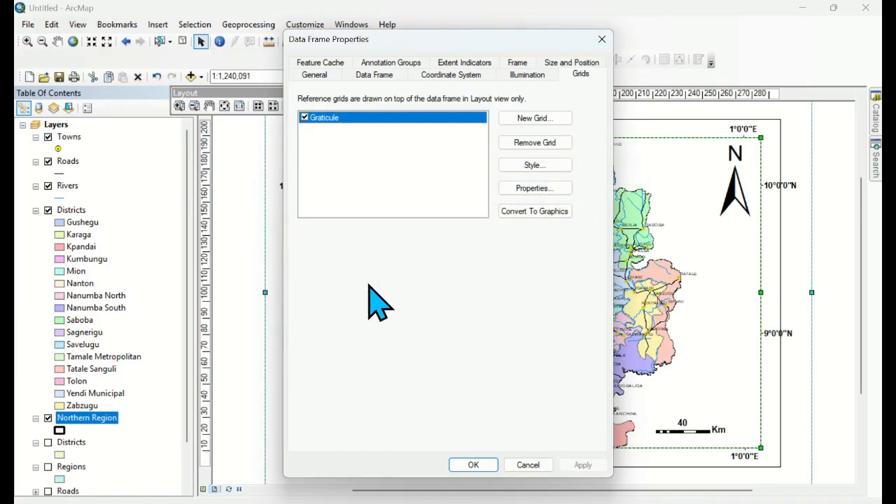
Turn off the graticule's top and right axis labels and make the left labels vertical.
{"action": "left_click_drag", "start_coordinate": [561, 46], "coordinate": [164, 45]}
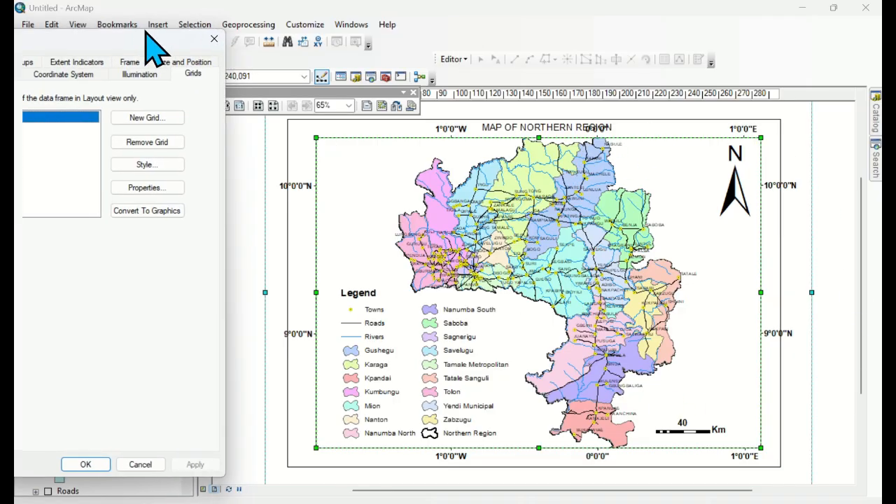
{"action": "left_click_drag", "start_coordinate": [146, 34], "coordinate": [625, 83]}
{"action": "left_click", "coordinate": [646, 234]}
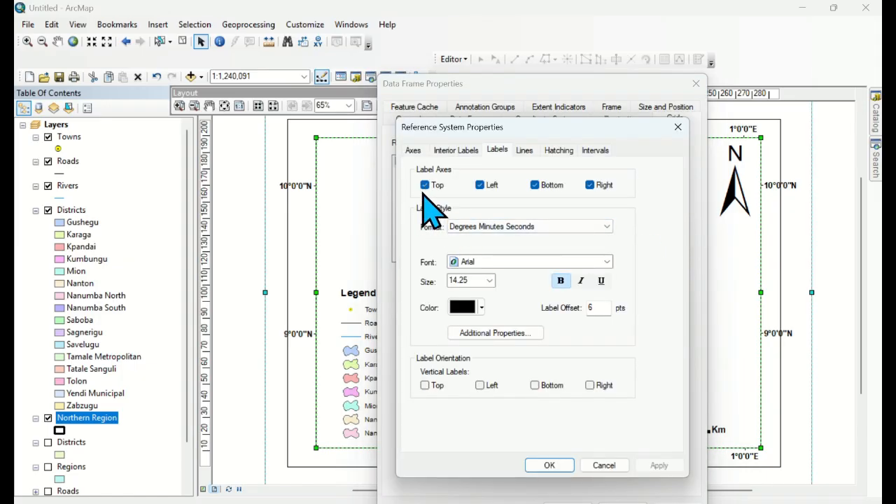
{"action": "left_click", "coordinate": [425, 185]}
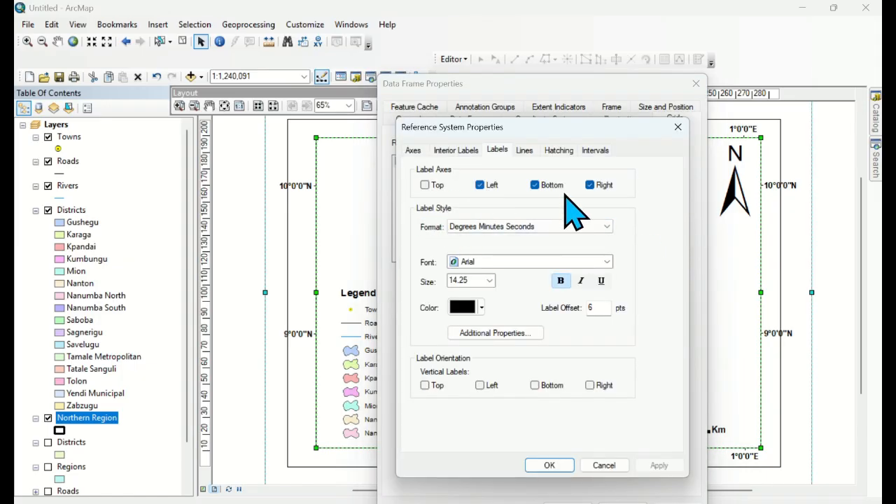
{"action": "left_click", "coordinate": [591, 185]}
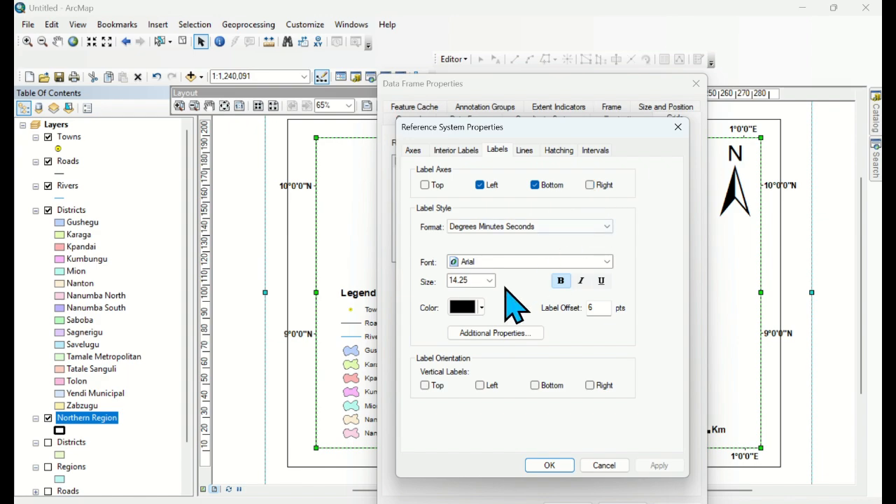
{"action": "left_click", "coordinate": [481, 386]}
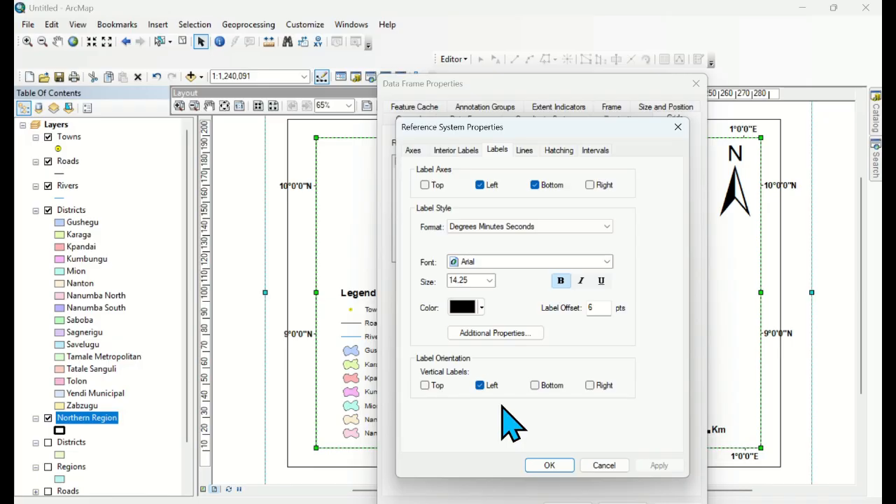
{"action": "left_click", "coordinate": [550, 466]}
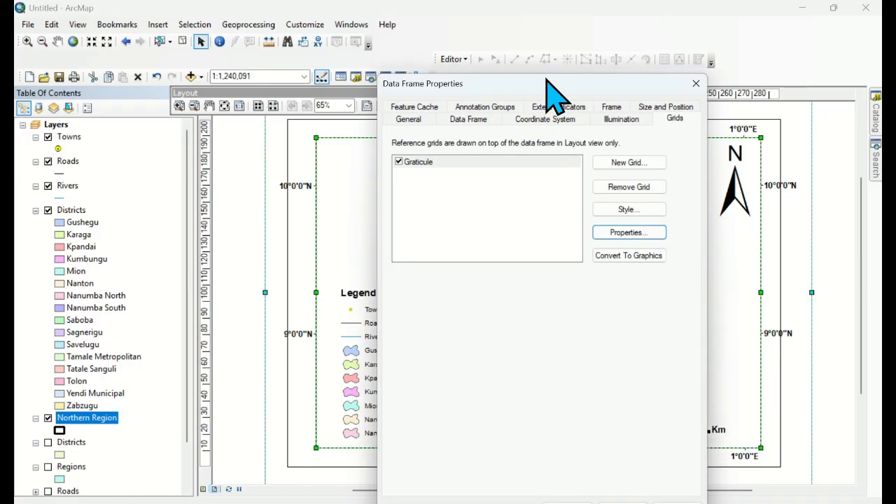
Apply the graticule label changes with the current coordinate system, close the data frame properties and deselect the data frame.
{"action": "left_click_drag", "start_coordinate": [546, 80], "coordinate": [550, 26]}
{"action": "left_click", "coordinate": [676, 456]}
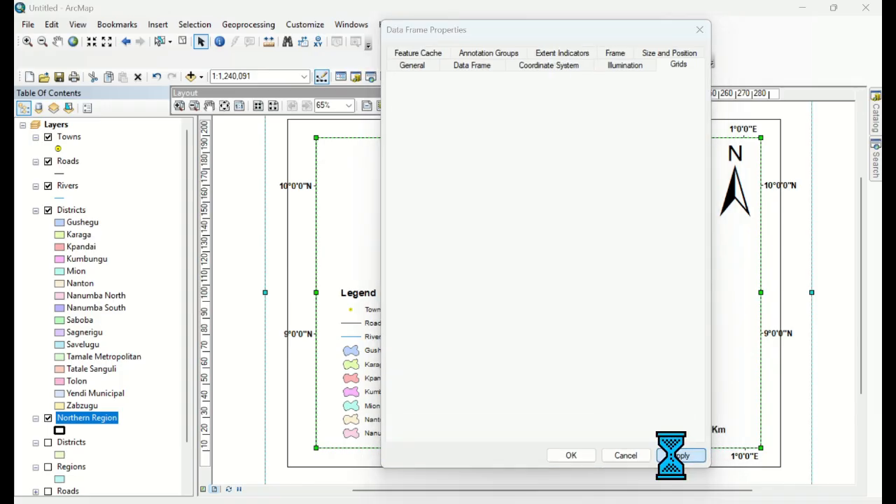
{"action": "left_click", "coordinate": [451, 287]}
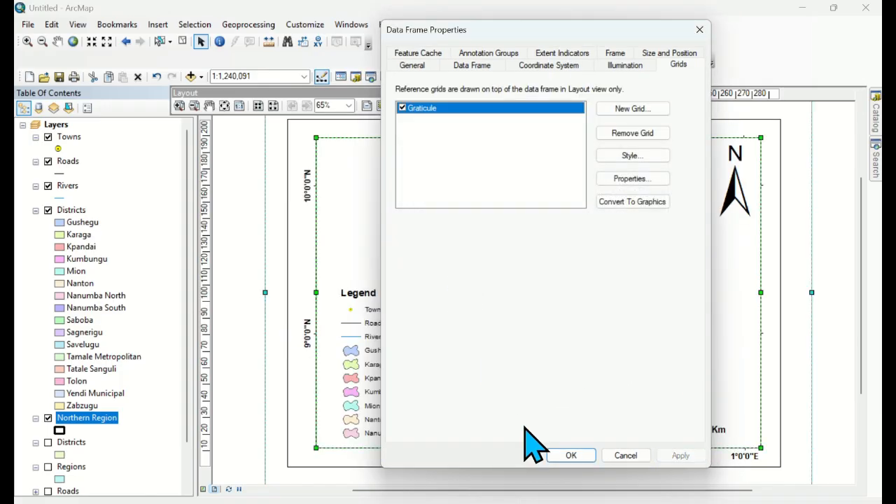
{"action": "left_click", "coordinate": [573, 457]}
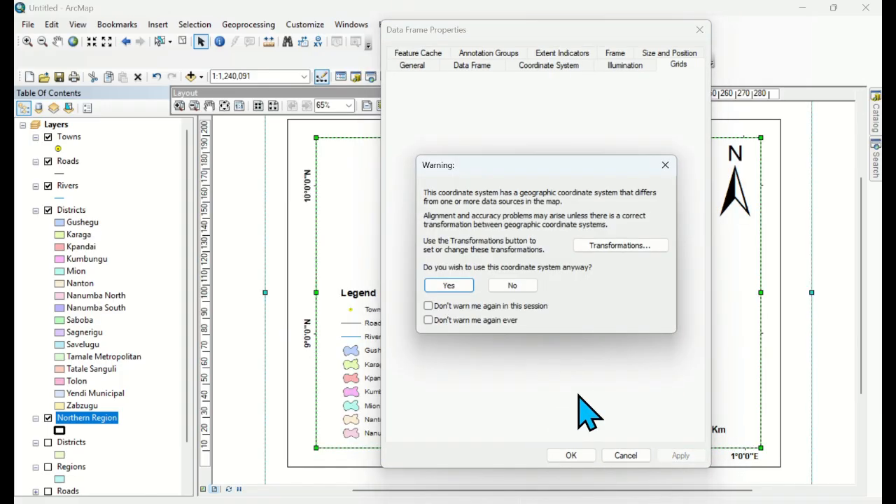
{"action": "left_click", "coordinate": [449, 286]}
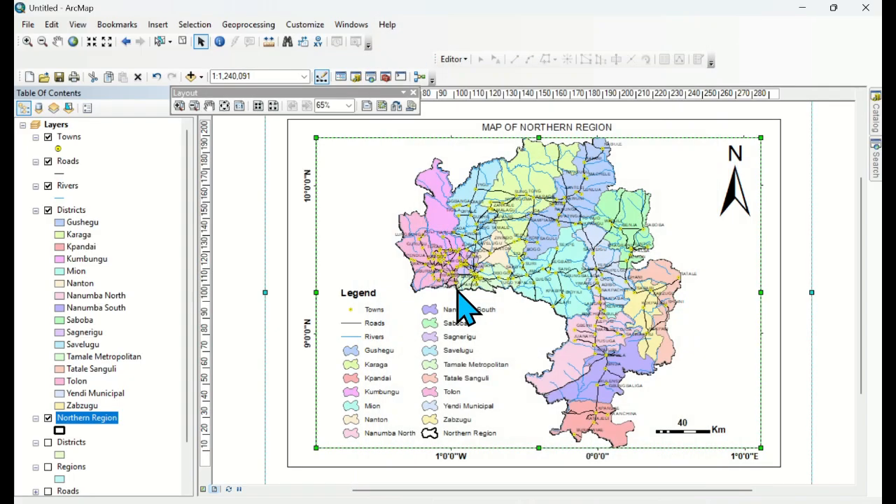
{"action": "left_click", "coordinate": [256, 294]}
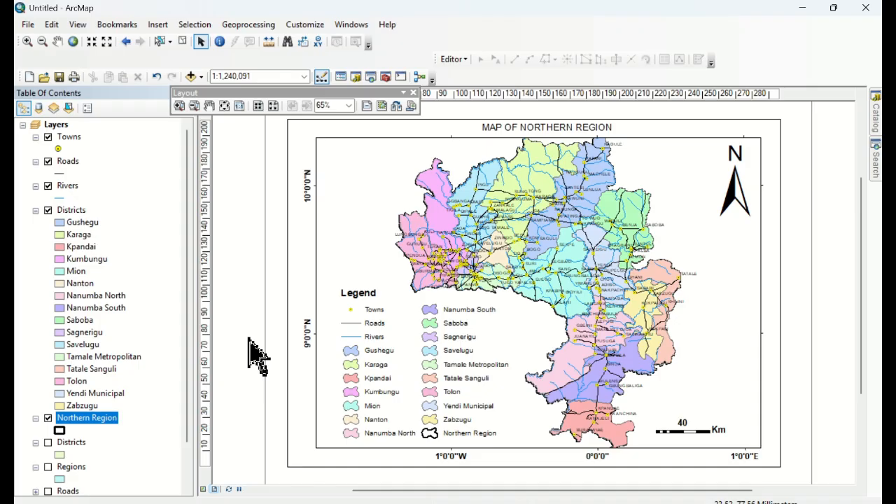
Export the map as a JPEG named NORTHERN with a resolution of 100 dpi.
{"action": "left_click", "coordinate": [28, 24]}
{"action": "left_click", "coordinate": [73, 261]}
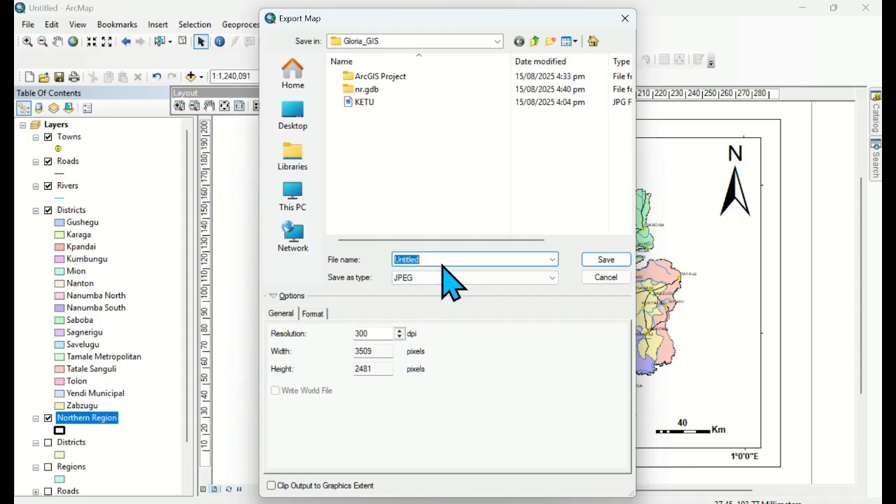
{"action": "type", "text": "nOR"}
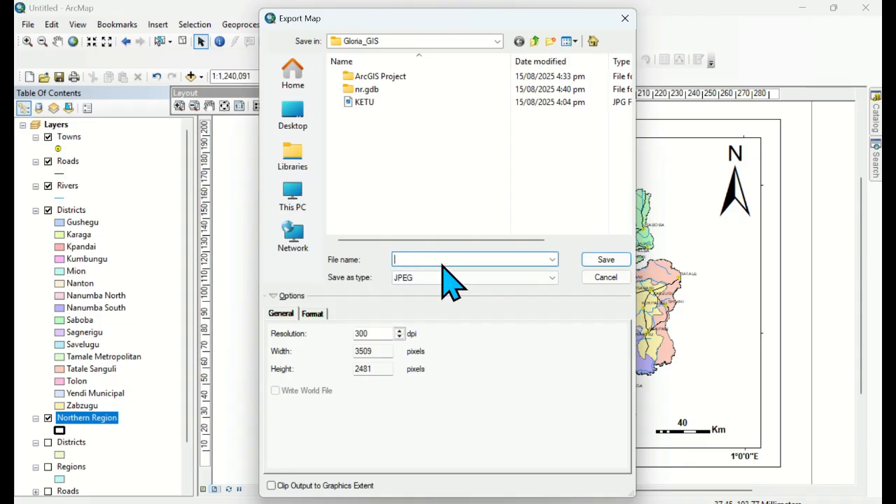
{"action": "type", "text": "nORTHE"}
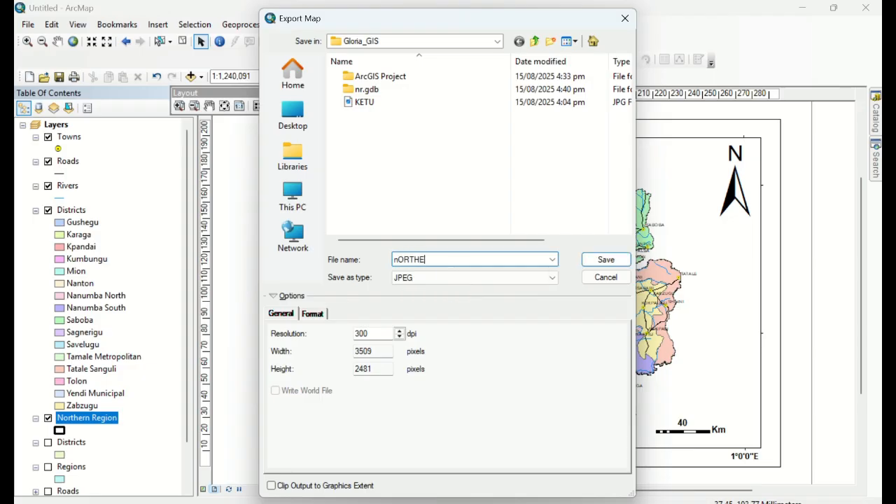
{"action": "type", "text": "NO"}
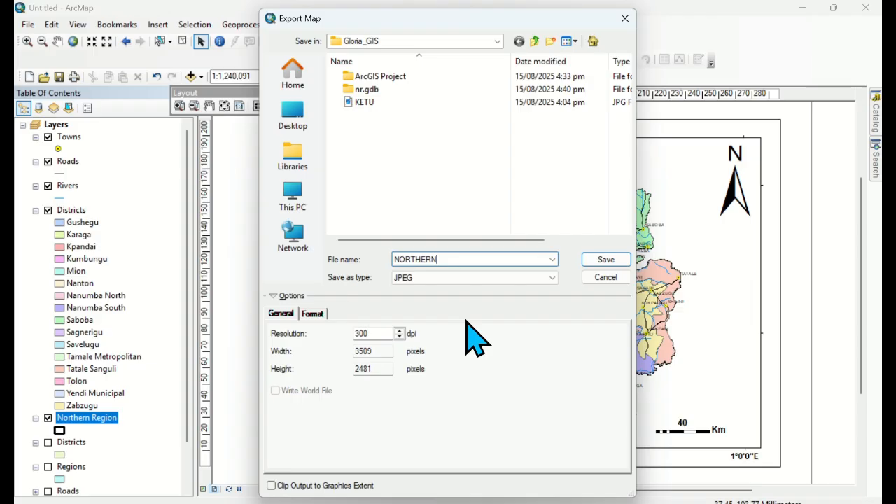
{"action": "double_click", "coordinate": [384, 333]}
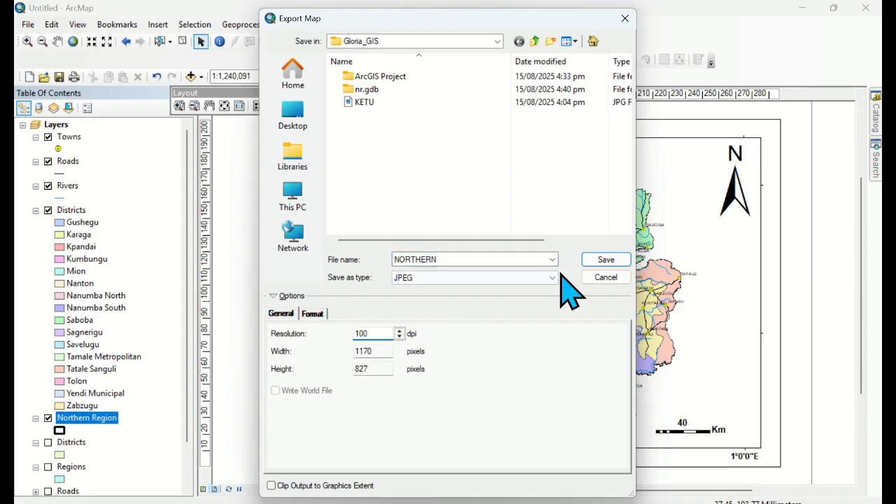
{"action": "left_click", "coordinate": [606, 261]}
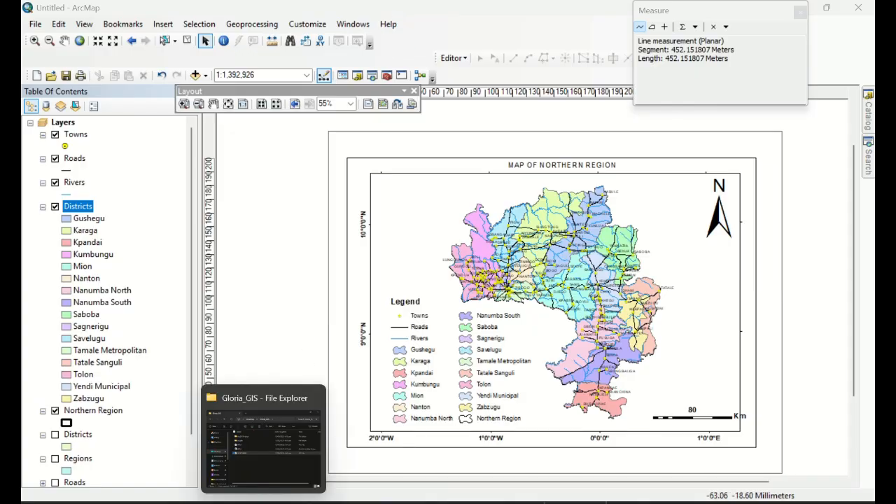
View the exported NORTHERN.jpg to check the finished map, and return to ArcMap.
{"action": "left_click", "coordinate": [286, 439]}
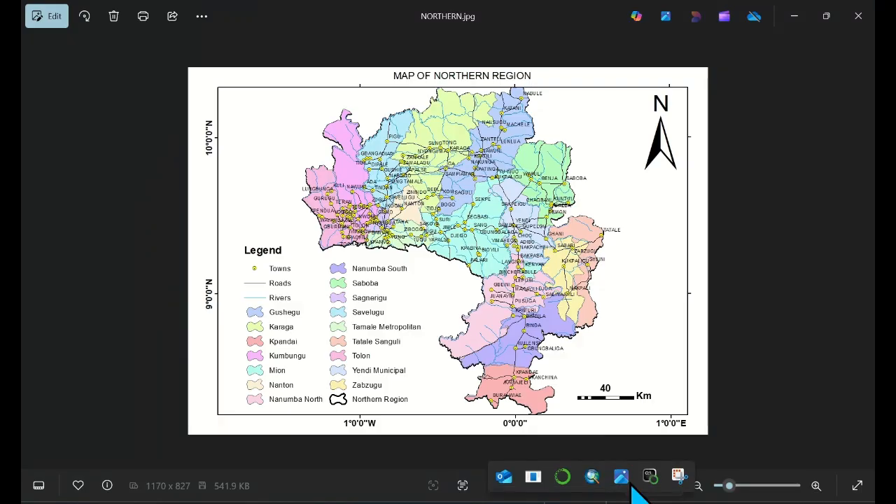
{"action": "left_click", "coordinate": [588, 482]}
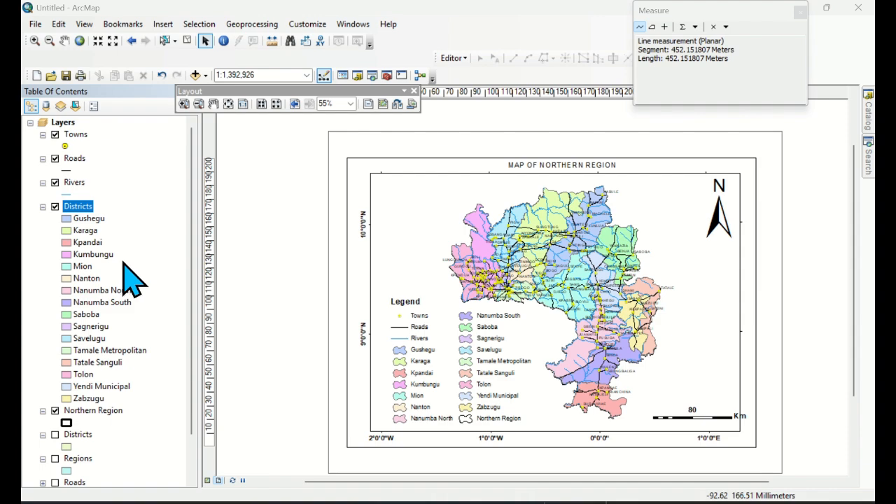
Examine the attribute table of the visible Districts layer, including its area and length fields, and close it.
{"action": "key", "text": "Down"}
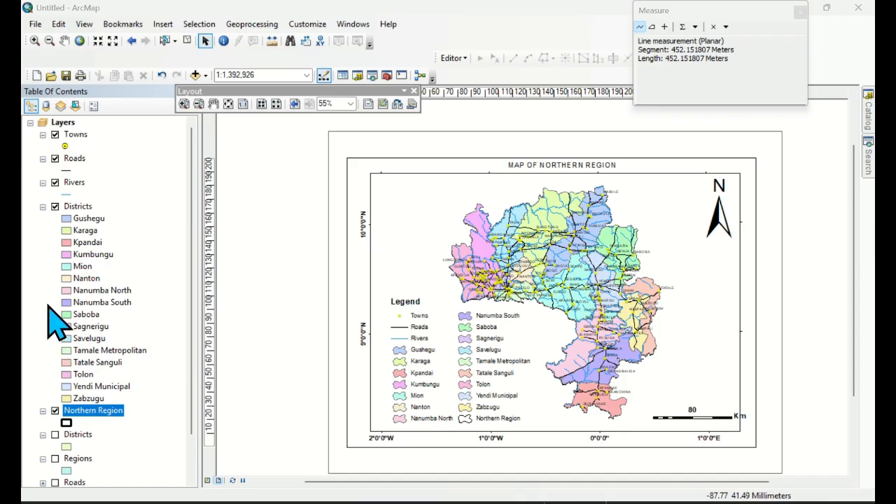
{"action": "left_click", "coordinate": [78, 208]}
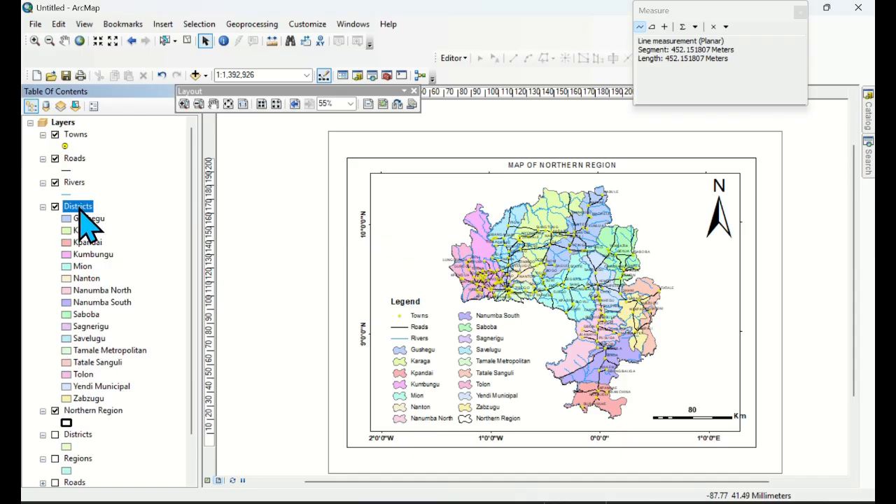
{"action": "right_click", "coordinate": [82, 222]}
{"action": "left_click", "coordinate": [133, 246]}
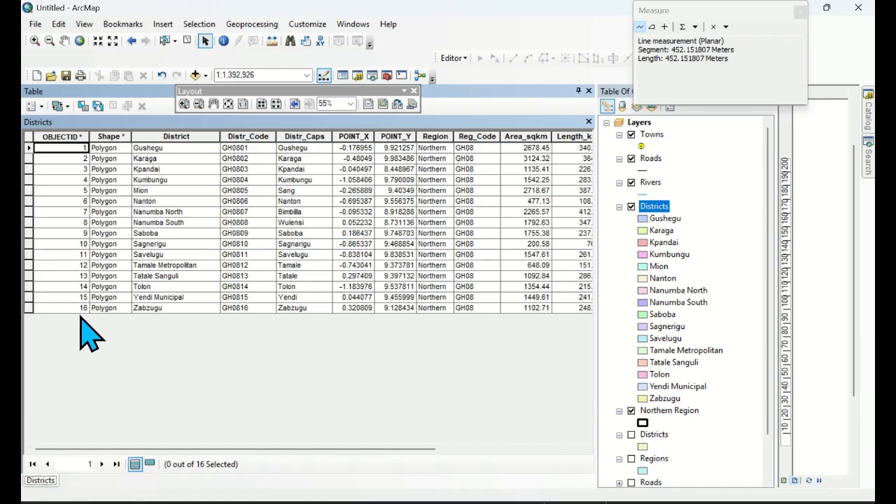
{"action": "left_click", "coordinate": [588, 92]}
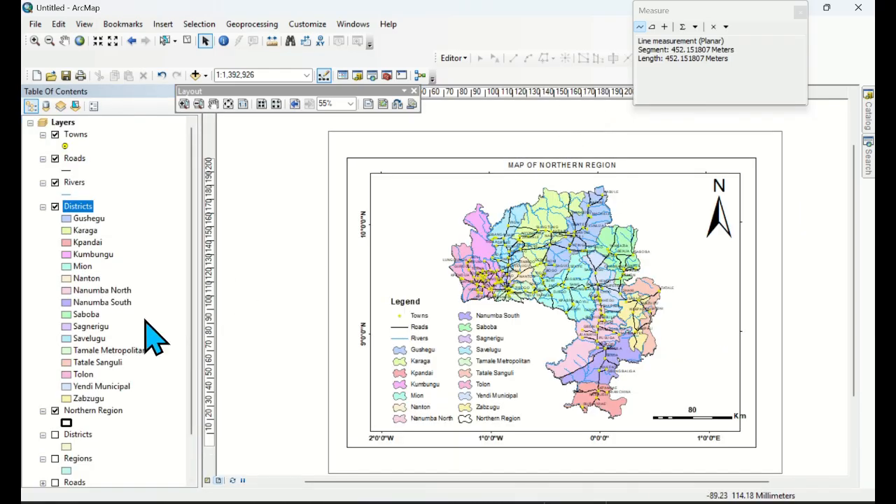
Open the attribute table of the Northern Region layer.
{"action": "left_click", "coordinate": [96, 411]}
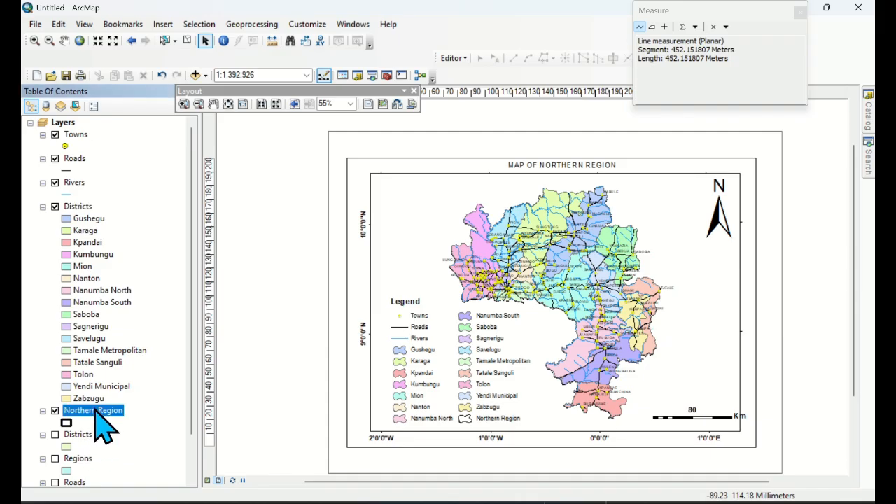
{"action": "right_click", "coordinate": [96, 412]}
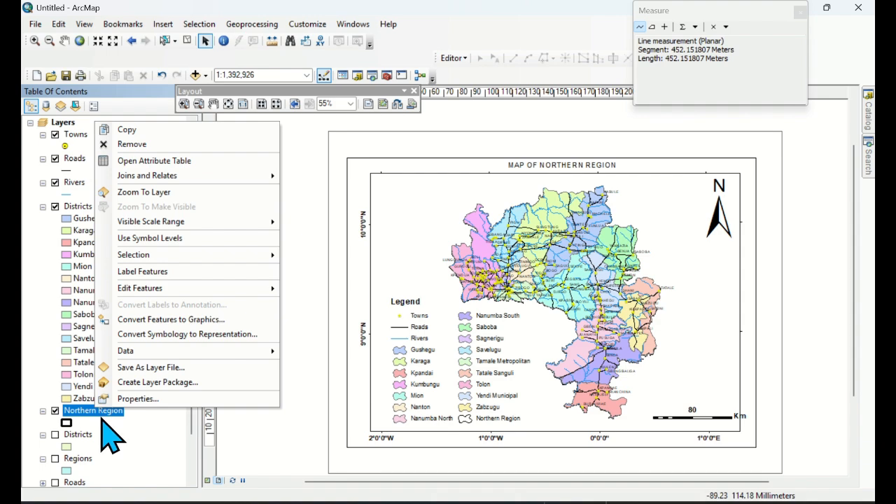
{"action": "left_click", "coordinate": [171, 160]}
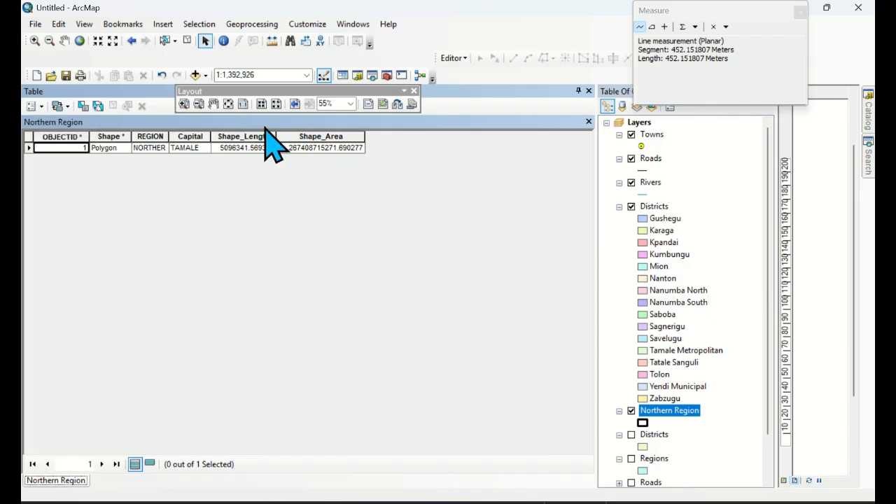
Add a Double field named Aream_sqkm to the Northern Region attribute table.
{"action": "left_click", "coordinate": [40, 106]}
{"action": "left_click", "coordinate": [95, 203]}
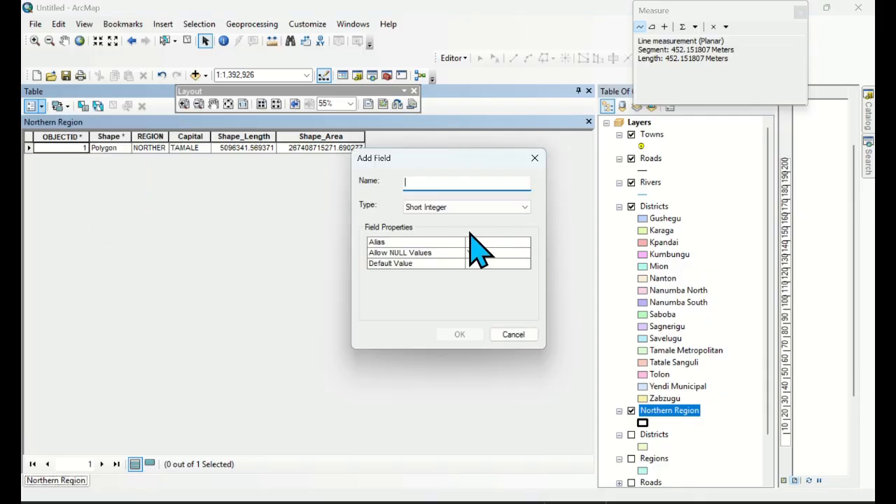
{"action": "type", "text": "am_sqkm"}
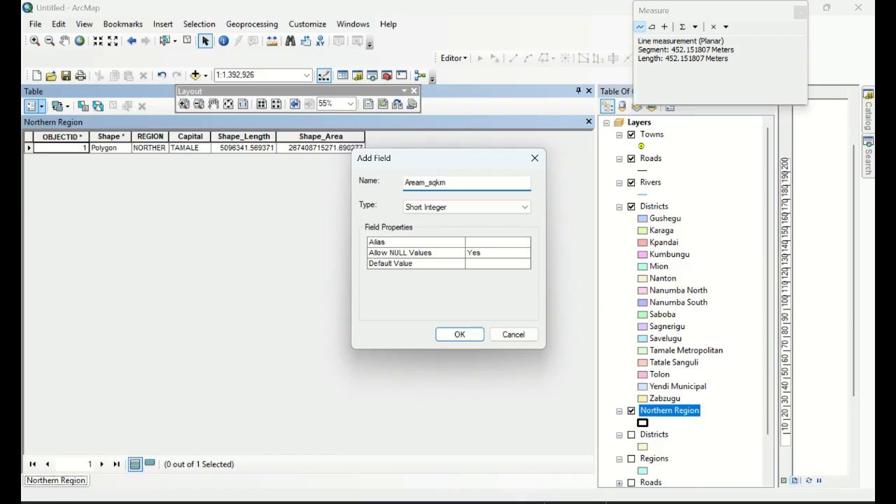
{"action": "left_click", "coordinate": [490, 207]}
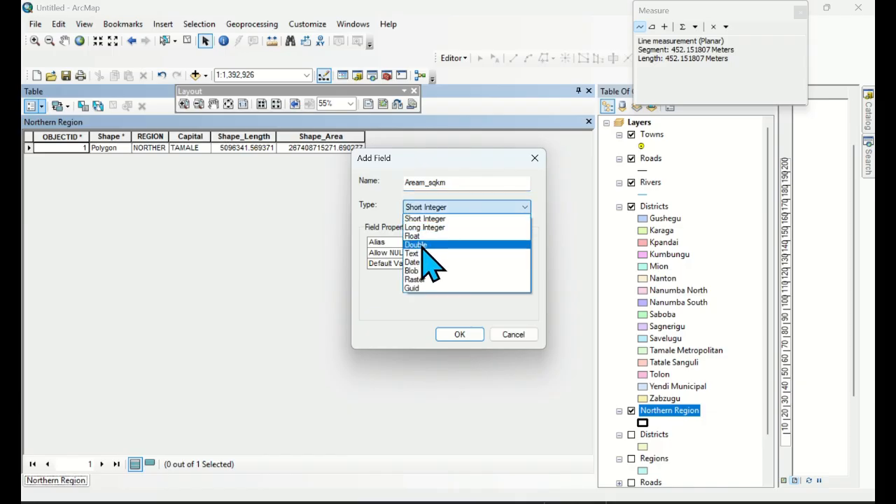
{"action": "left_click", "coordinate": [422, 245]}
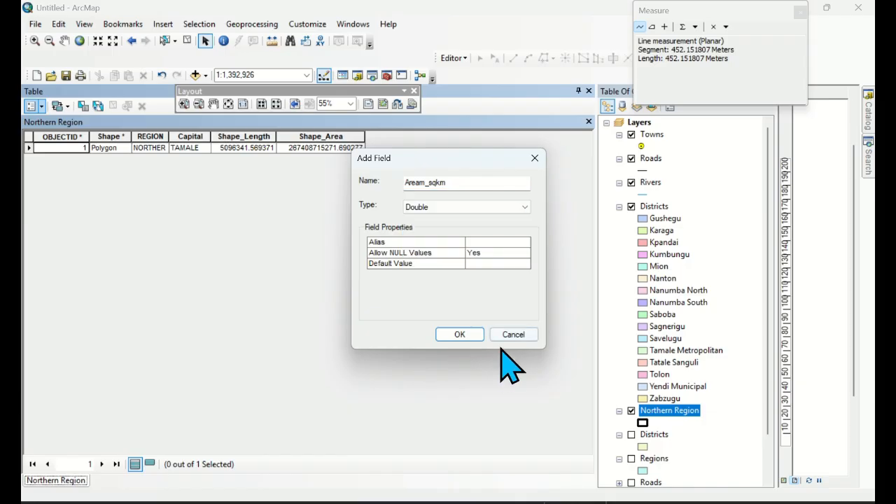
{"action": "left_click", "coordinate": [463, 333]}
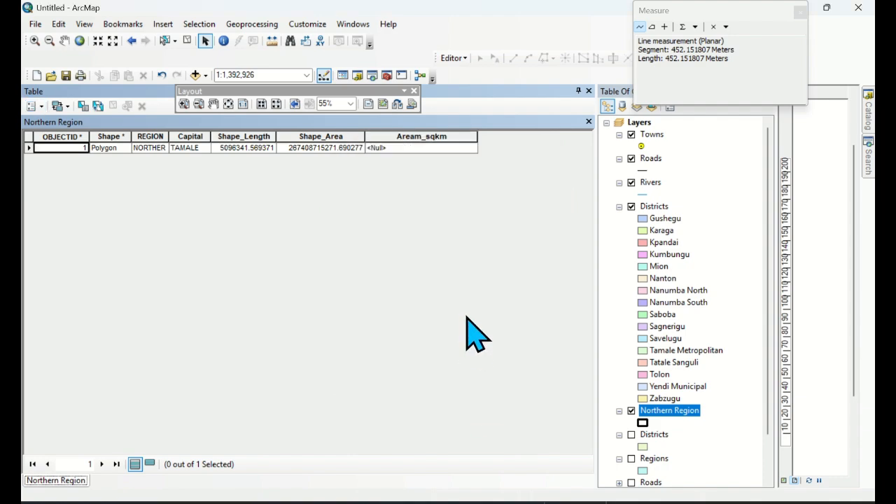
Delete the misspelled Aream_sqkm field from the Northern Region attribute table.
{"action": "left_click", "coordinate": [422, 137]}
{"action": "right_click", "coordinate": [422, 137]}
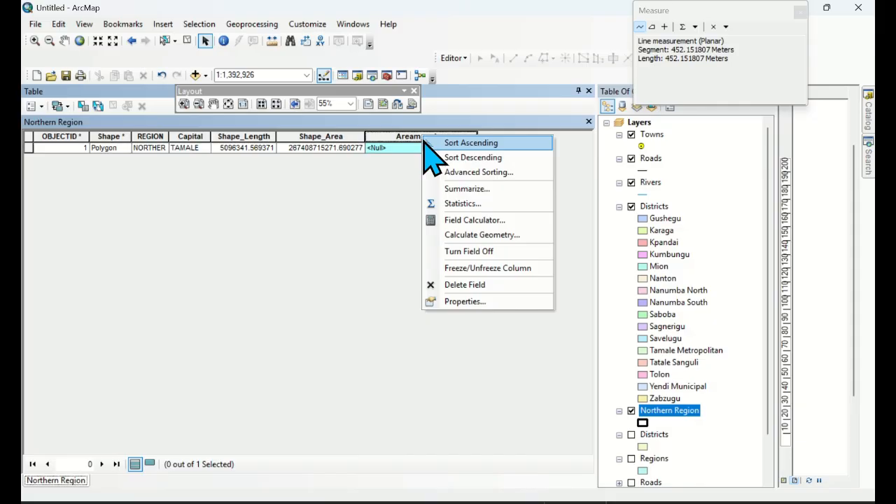
{"action": "left_click", "coordinate": [479, 286]}
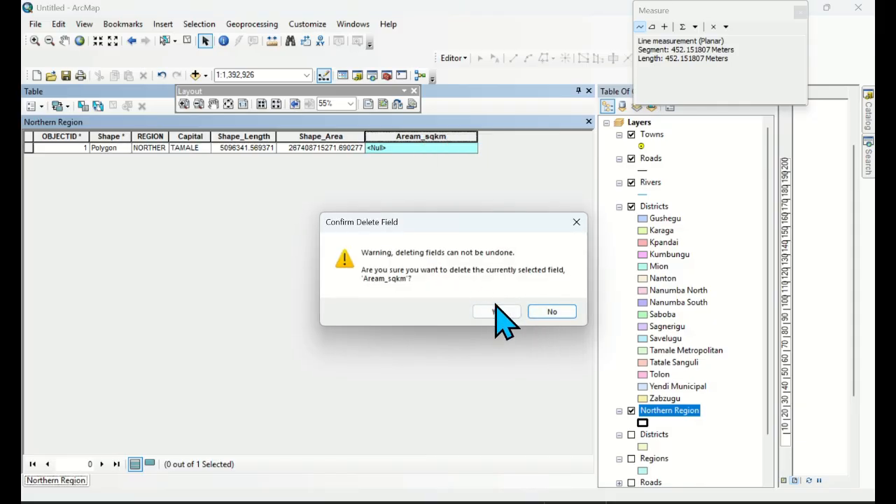
{"action": "left_click", "coordinate": [490, 310]}
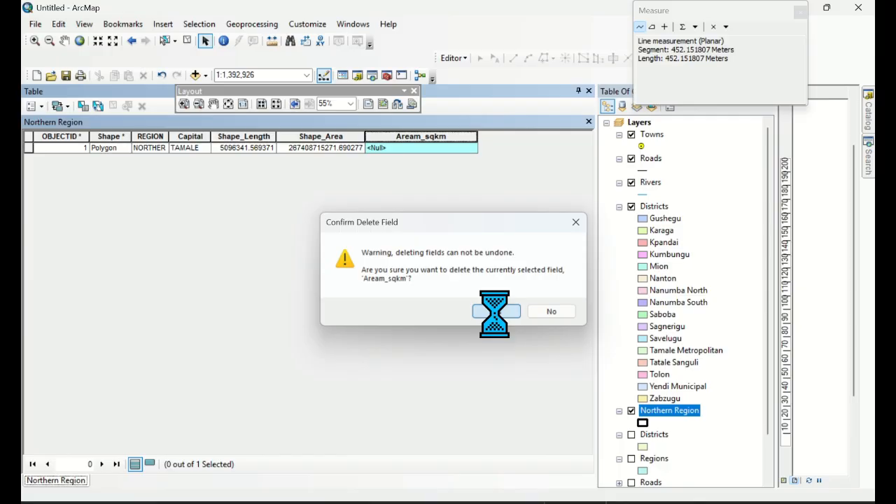
Add a Double field named Area_sqkm to the Northern Region attribute table and close the table.
{"action": "left_click", "coordinate": [32, 106]}
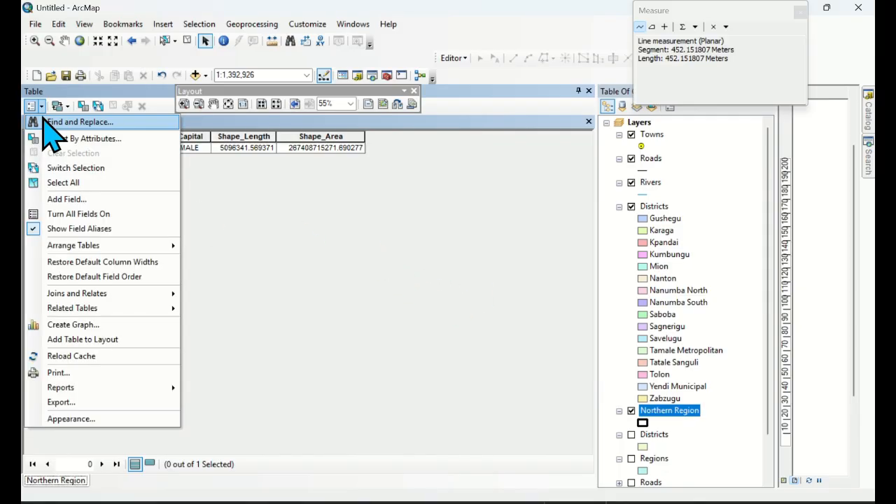
{"action": "left_click", "coordinate": [77, 199]}
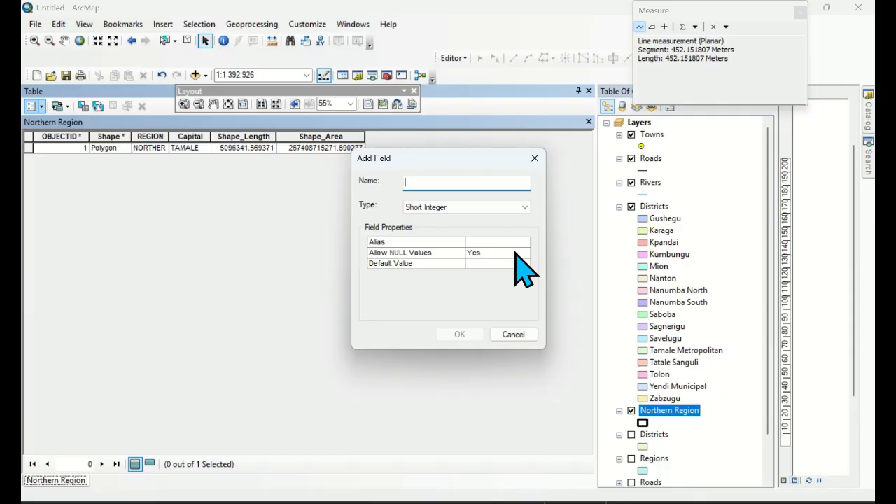
{"action": "type", "text": "Area_sqkm"}
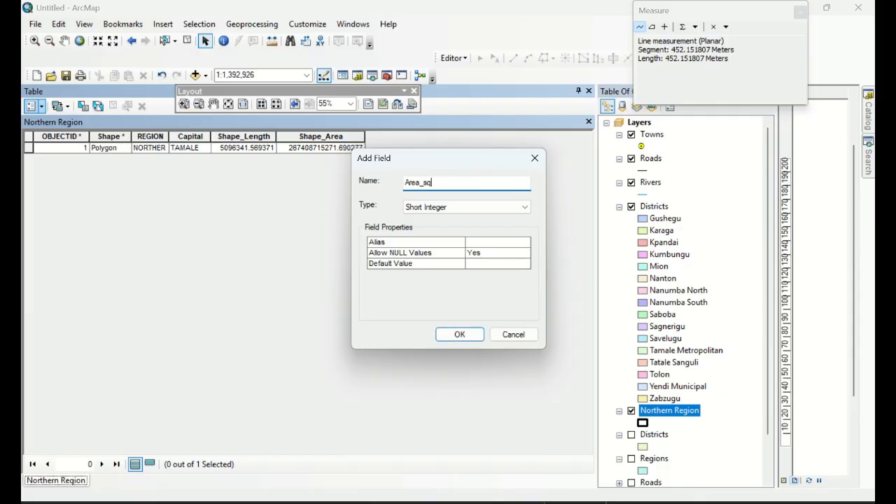
{"action": "left_click", "coordinate": [521, 207]}
{"action": "left_click", "coordinate": [431, 249]}
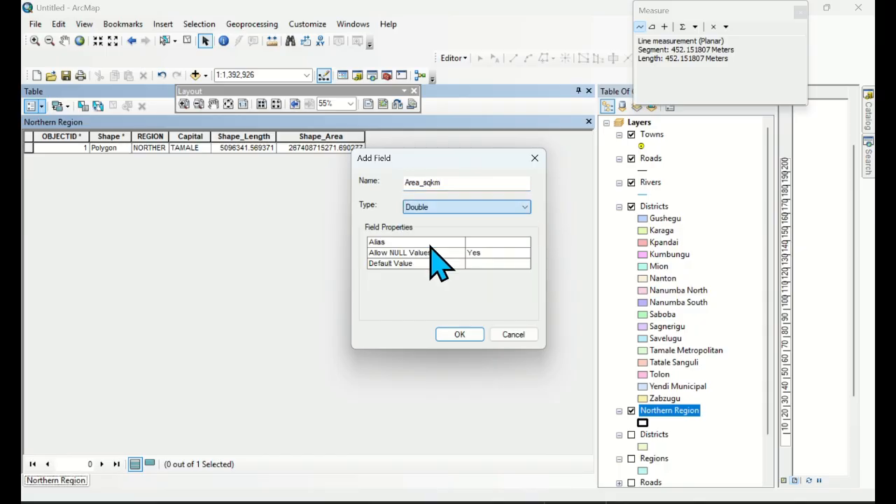
{"action": "left_click", "coordinate": [456, 335]}
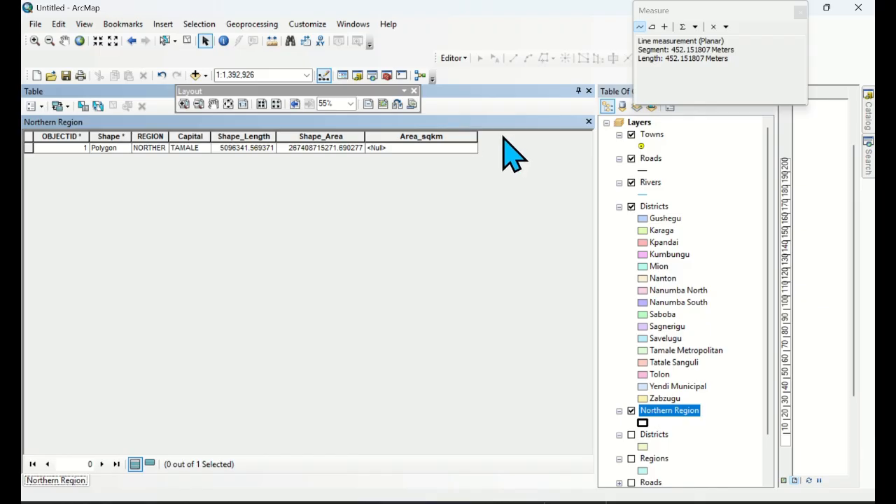
{"action": "left_click", "coordinate": [589, 92]}
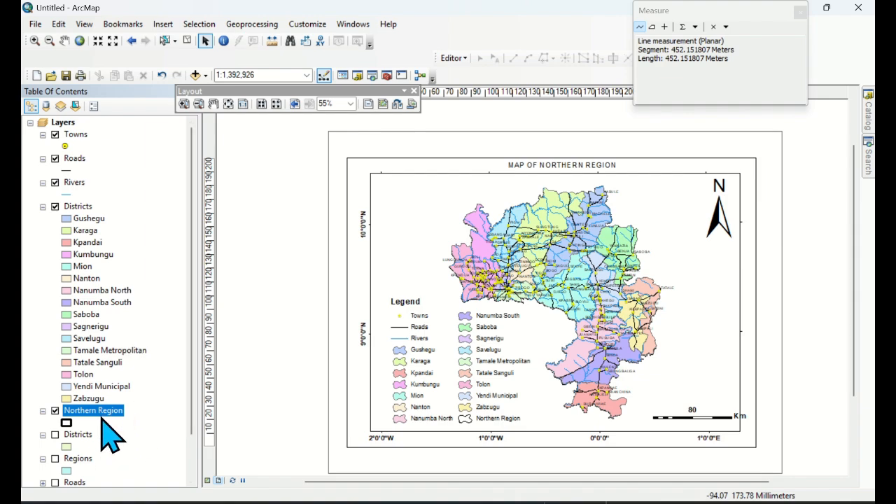
Apply the WGS 1984 UTM Zone 30N coordinate system to the data frame, using it despite the differing data sources.
{"action": "left_click", "coordinate": [84, 24]}
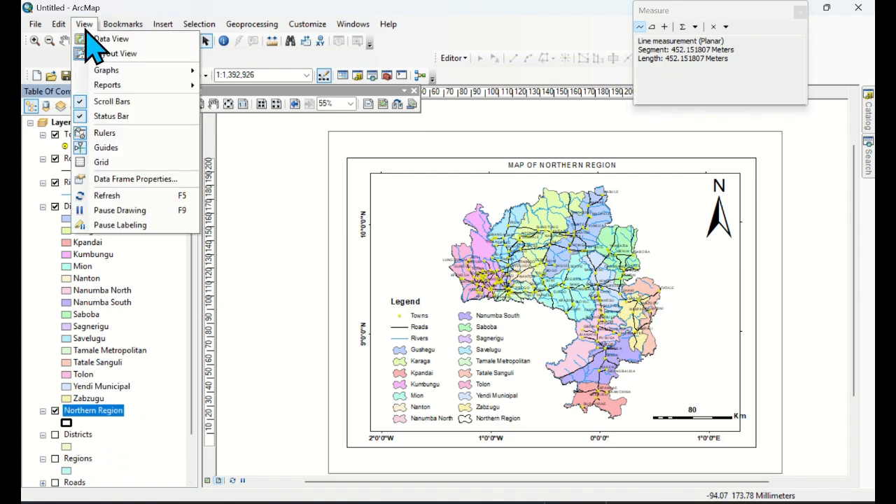
{"action": "left_click", "coordinate": [140, 180]}
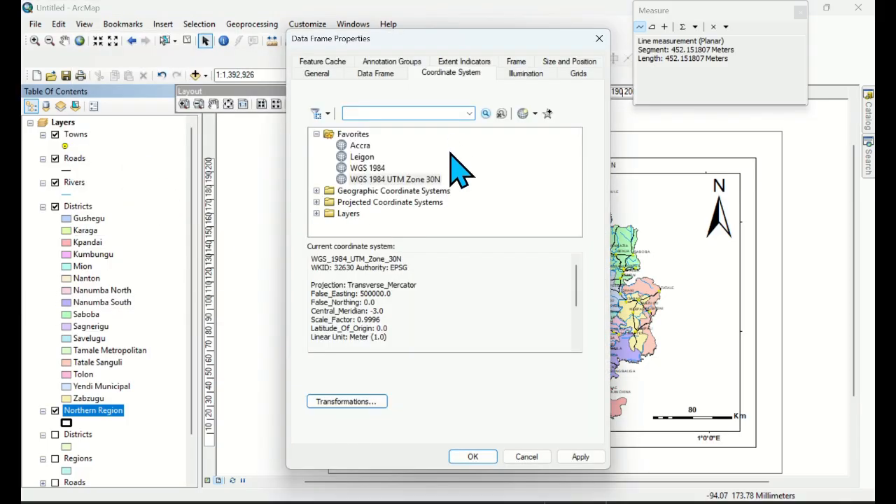
{"action": "left_click", "coordinate": [395, 180]}
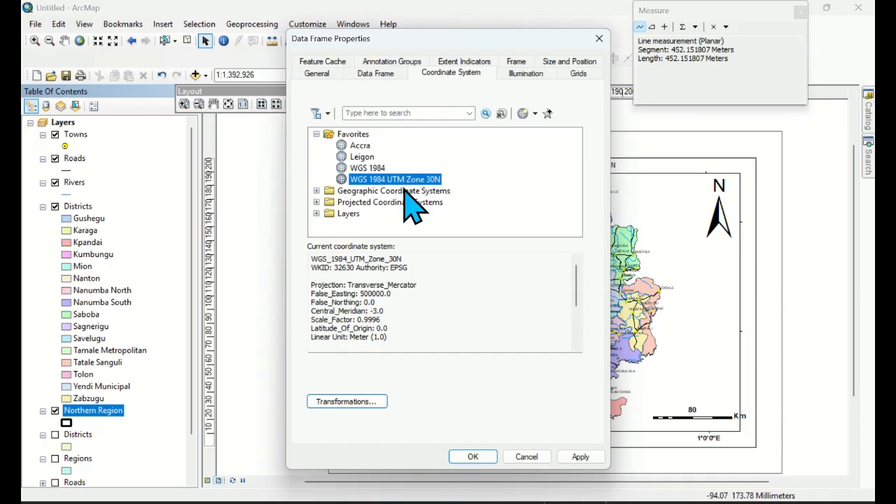
{"action": "left_click", "coordinate": [580, 456]}
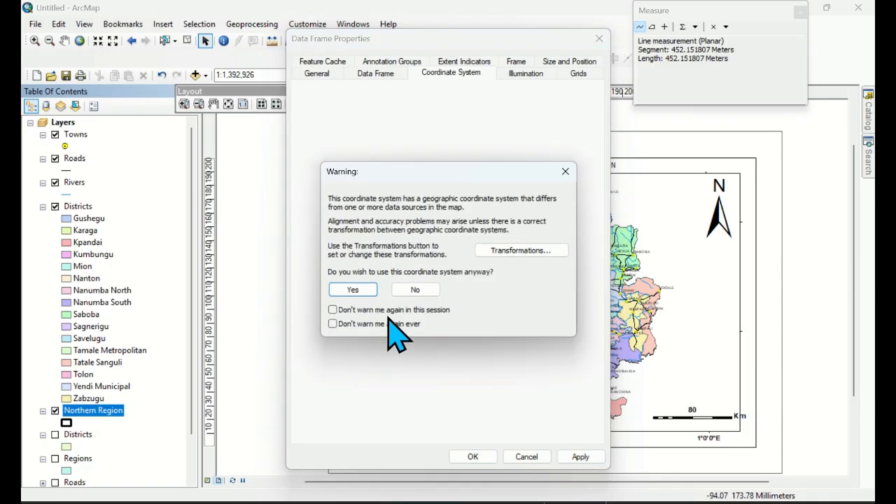
{"action": "left_click", "coordinate": [351, 290]}
{"action": "left_click", "coordinate": [472, 457]}
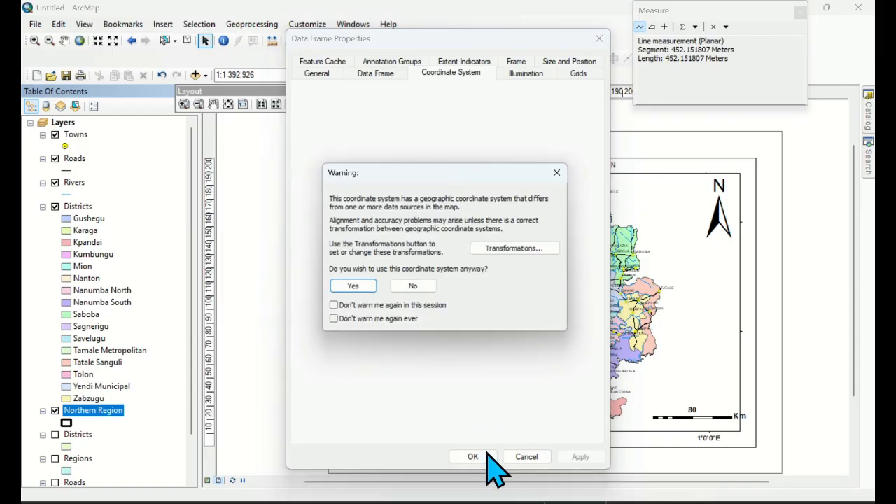
{"action": "left_click", "coordinate": [354, 287]}
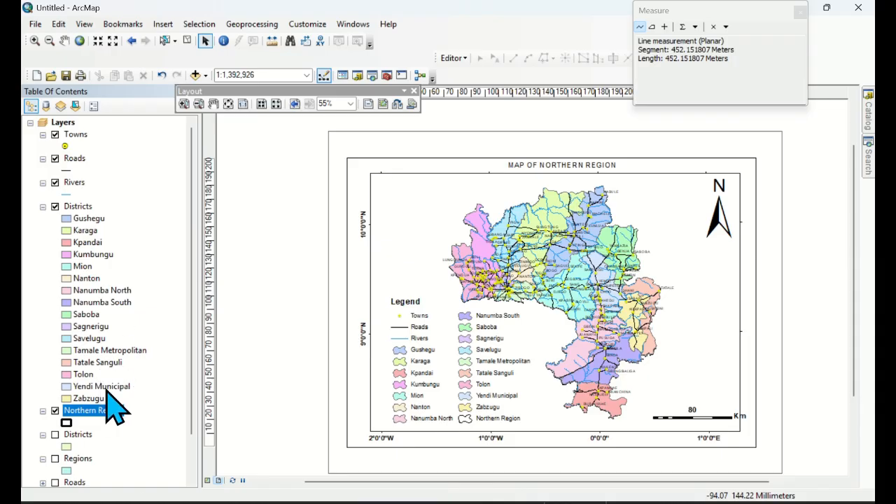
Calculate the Northern Region's Area_sqkm field as area in square kilometers using the data frame's WGS 1984 UTM Zone 30N coordinate system, and close the table.
{"action": "right_click", "coordinate": [96, 419]}
{"action": "left_click", "coordinate": [179, 162]}
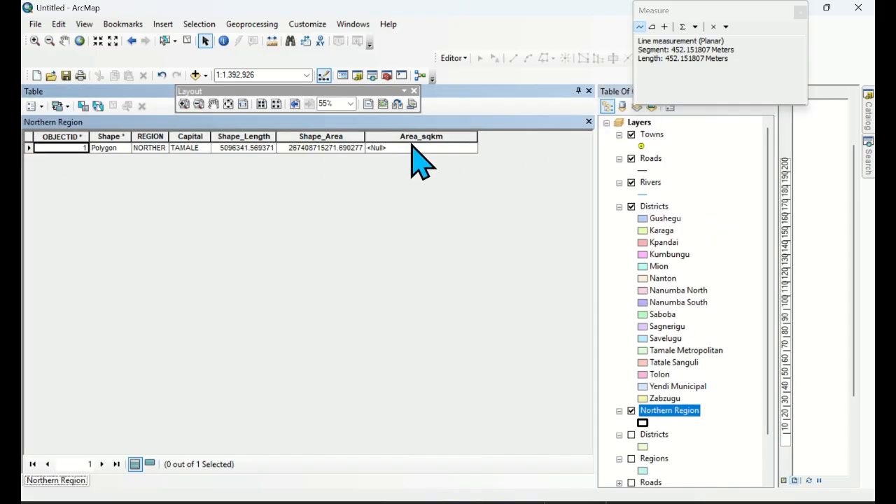
{"action": "left_click", "coordinate": [412, 136]}
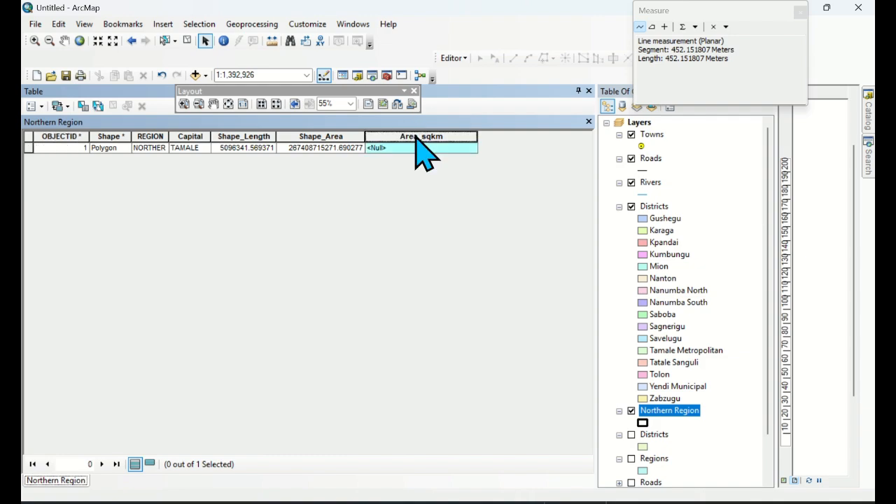
{"action": "right_click", "coordinate": [418, 137]}
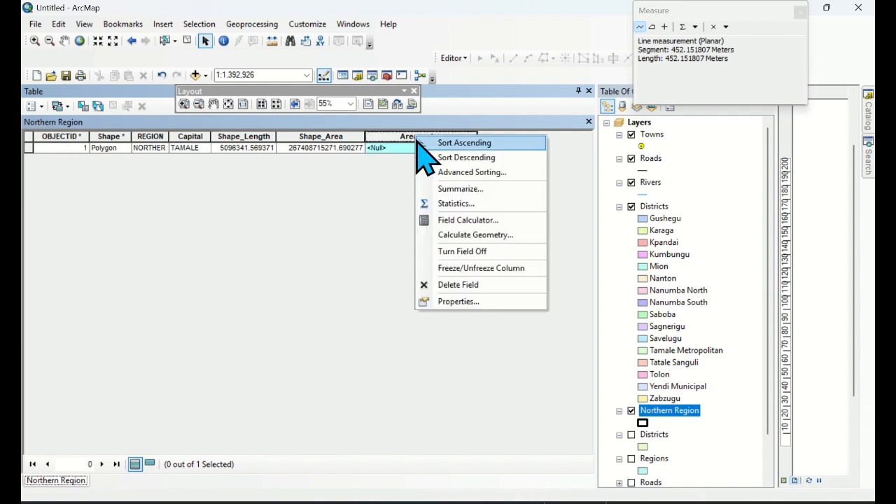
{"action": "left_click", "coordinate": [455, 235]}
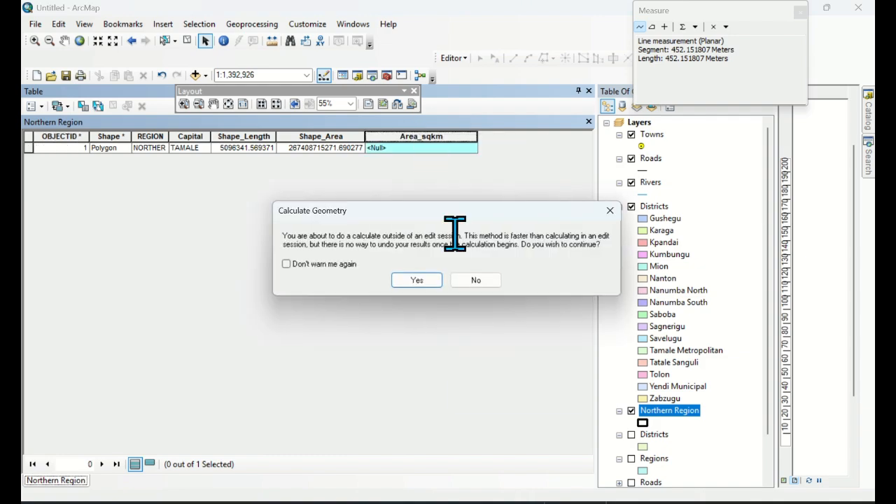
{"action": "left_click", "coordinate": [422, 280]}
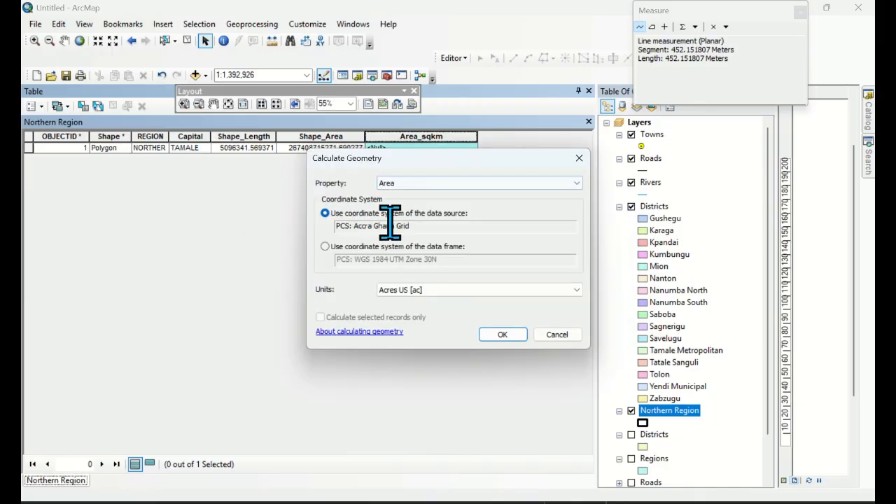
{"action": "left_click", "coordinate": [445, 183]}
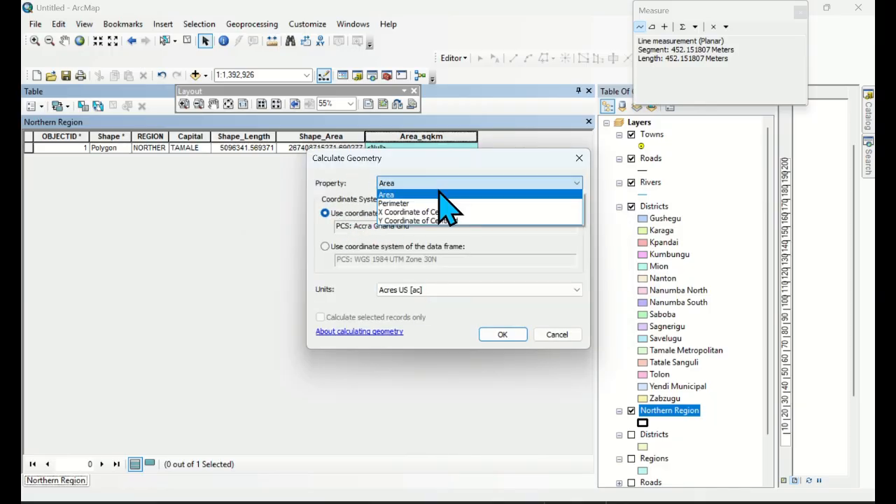
{"action": "left_click", "coordinate": [439, 193]}
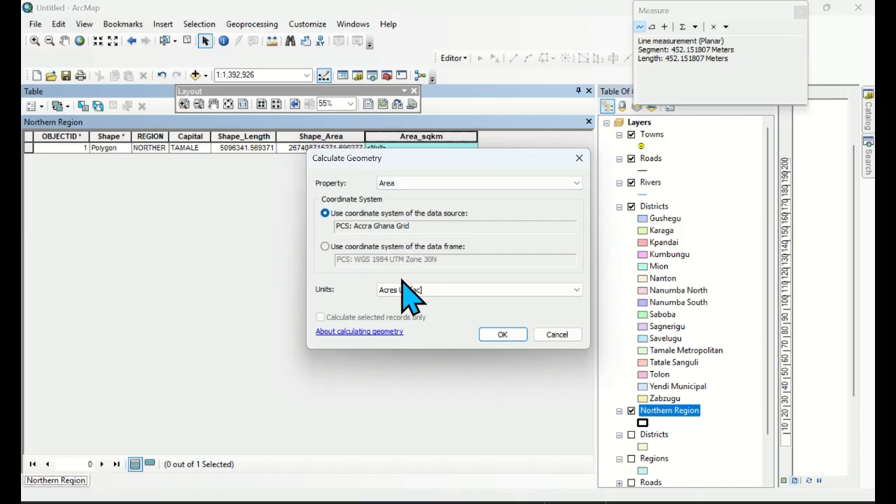
{"action": "left_click", "coordinate": [325, 246]}
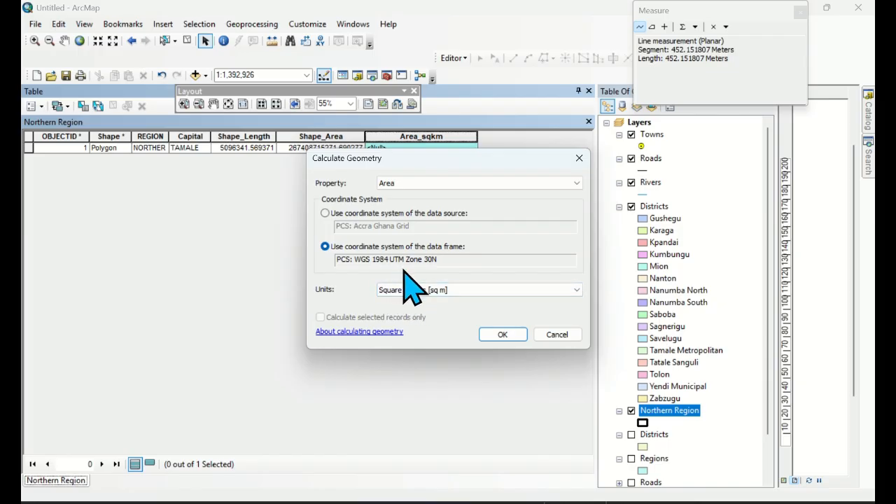
{"action": "left_click", "coordinate": [493, 289]}
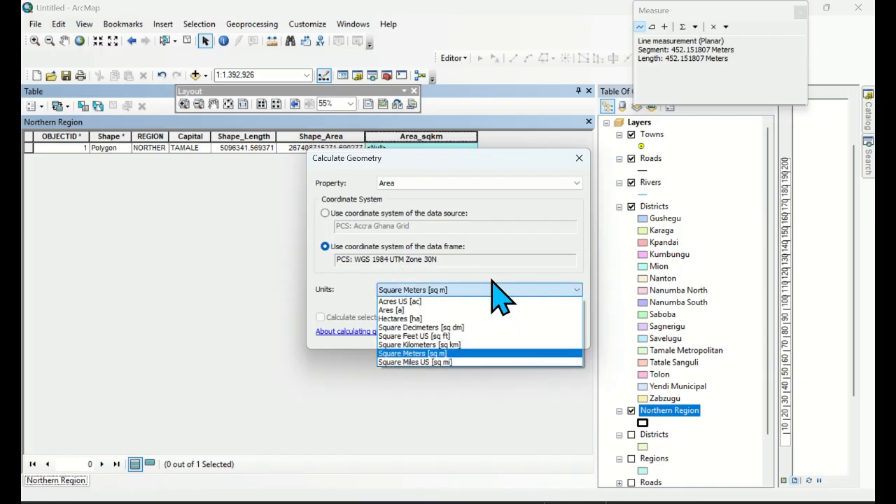
{"action": "left_click", "coordinate": [421, 346]}
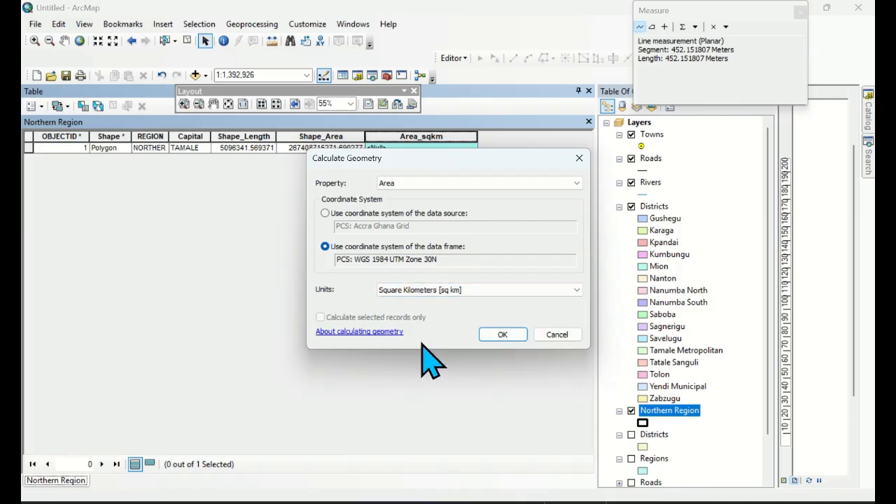
{"action": "left_click", "coordinate": [502, 334]}
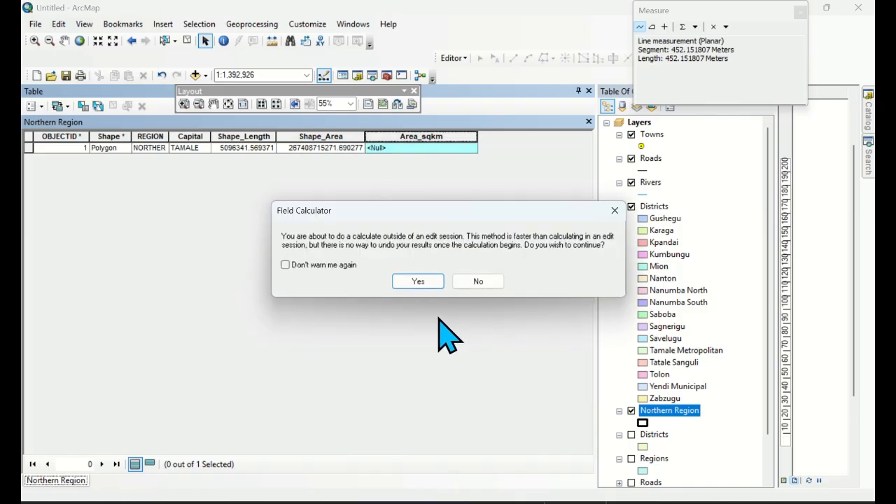
{"action": "left_click", "coordinate": [418, 281]}
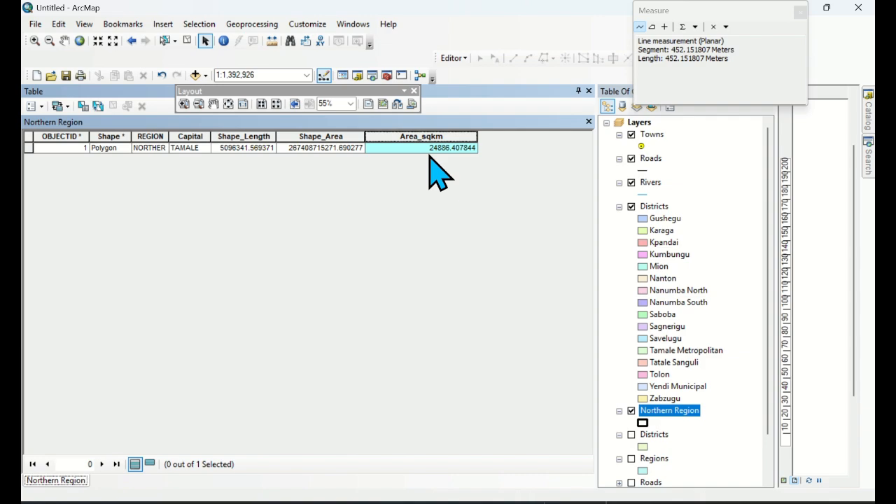
{"action": "left_click", "coordinate": [588, 92]}
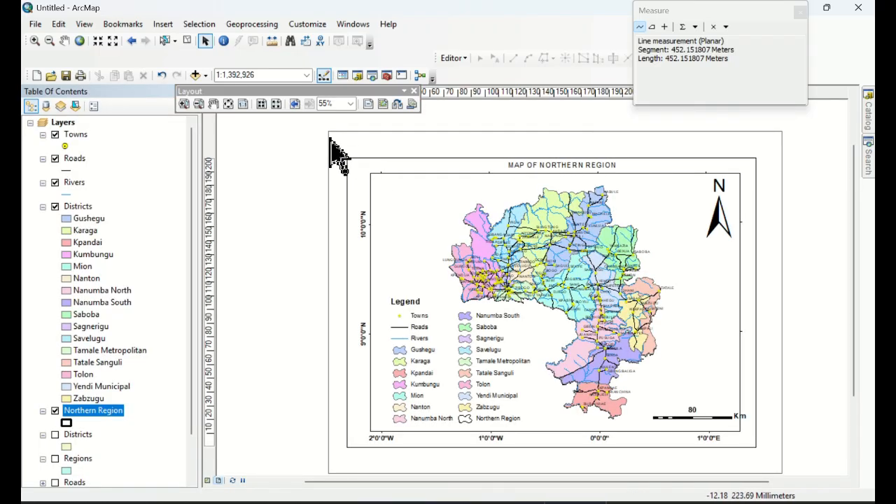
Switch to data view, select the Tamale Metropolitan record in the Districts attribute table, zoom to the selection and close the table.
{"action": "left_click", "coordinate": [208, 480]}
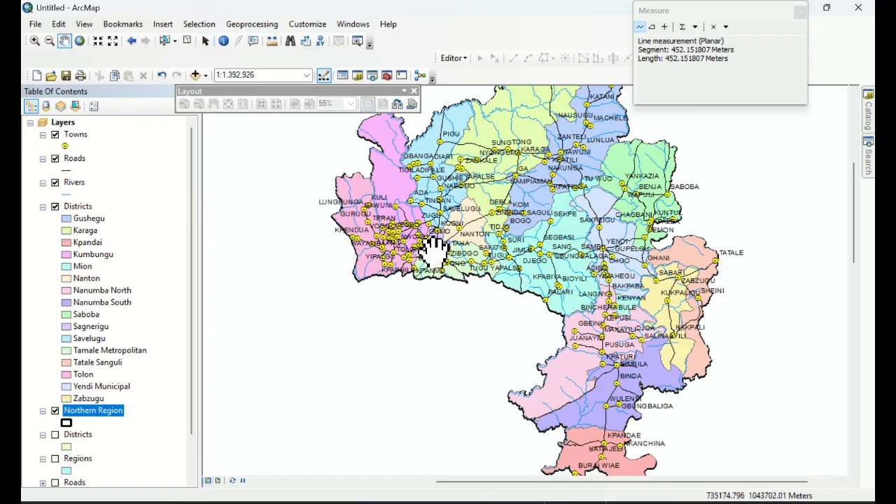
{"action": "scroll", "coordinate": [432, 250], "scroll_direction": "up", "scroll_amount": 3}
{"action": "scroll", "coordinate": [432, 249], "scroll_direction": "up", "scroll_amount": 2}
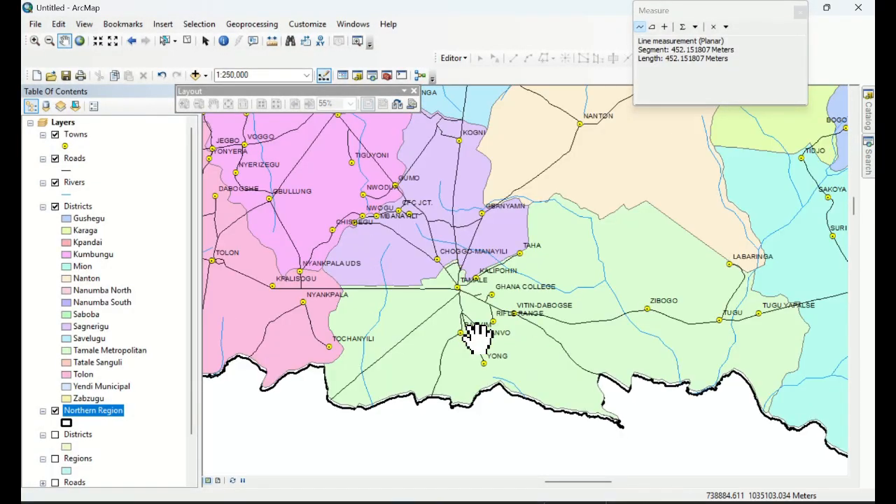
{"action": "scroll", "coordinate": [370, 256], "scroll_direction": "down", "scroll_amount": 3}
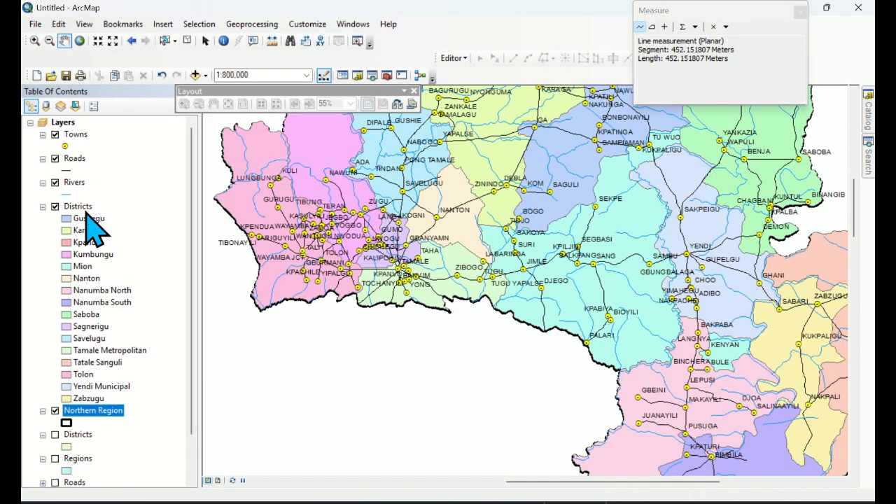
{"action": "left_click", "coordinate": [86, 210]}
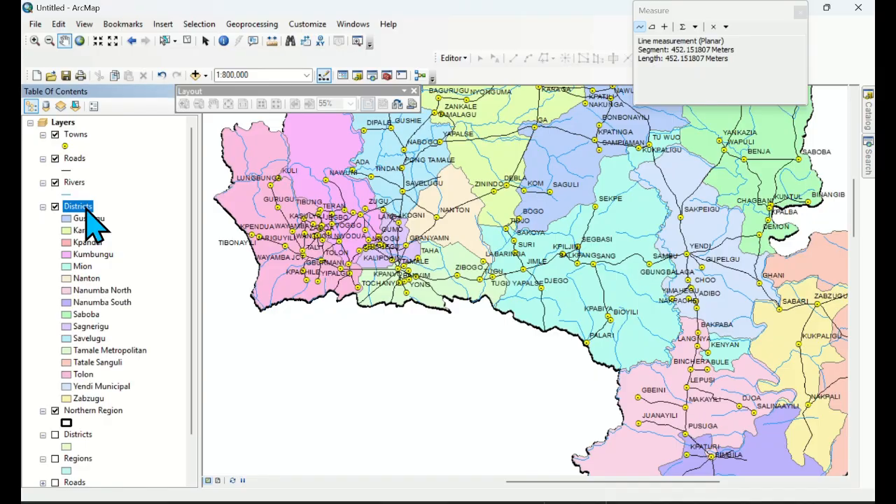
{"action": "right_click", "coordinate": [85, 210]}
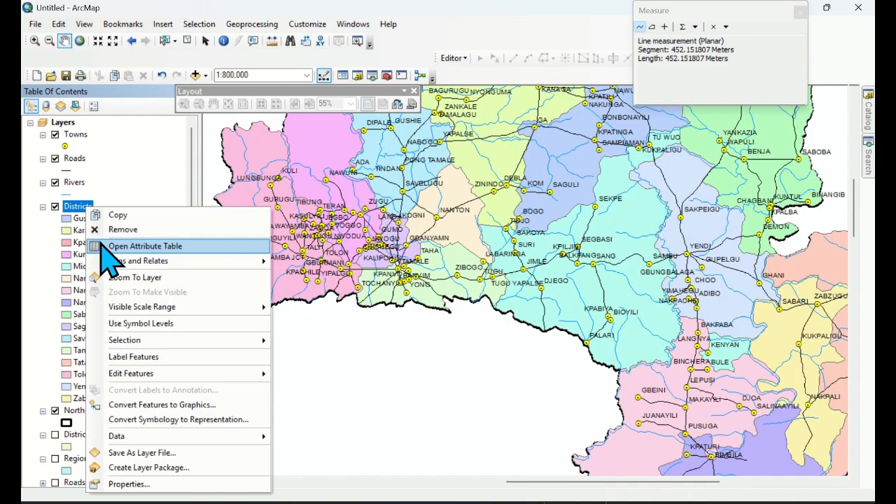
{"action": "left_click", "coordinate": [191, 247]}
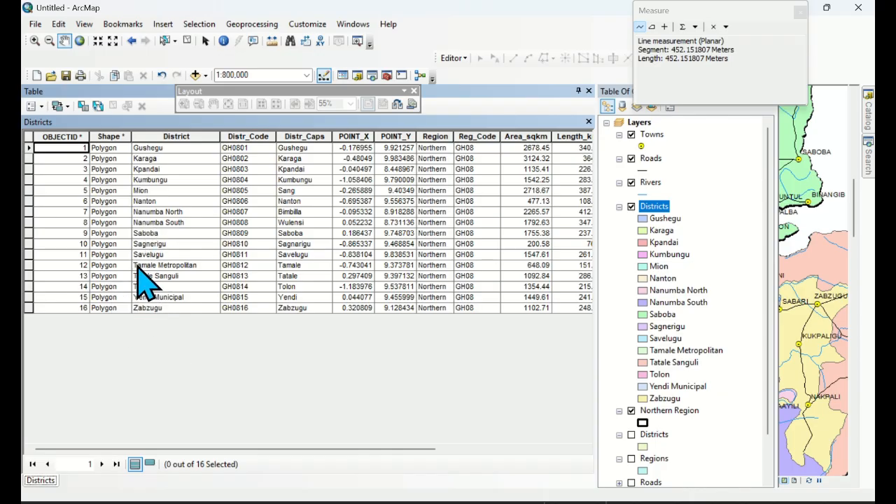
{"action": "left_click", "coordinate": [28, 265]}
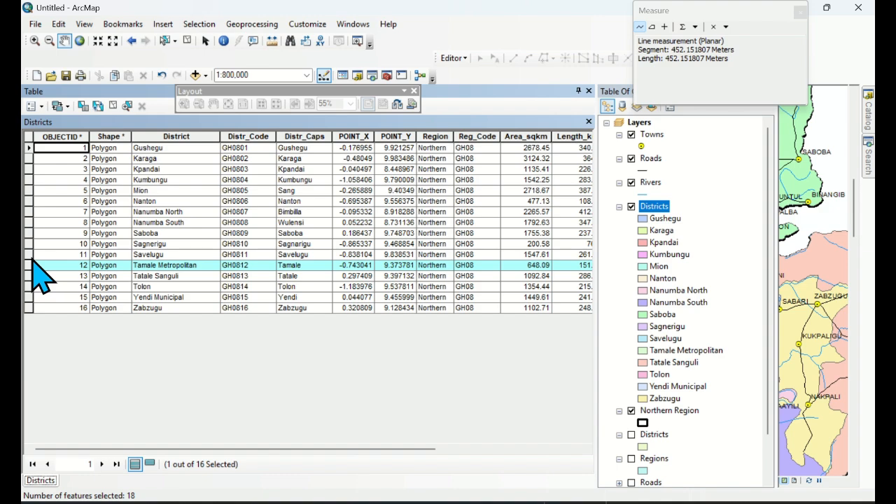
{"action": "left_click", "coordinate": [128, 105]}
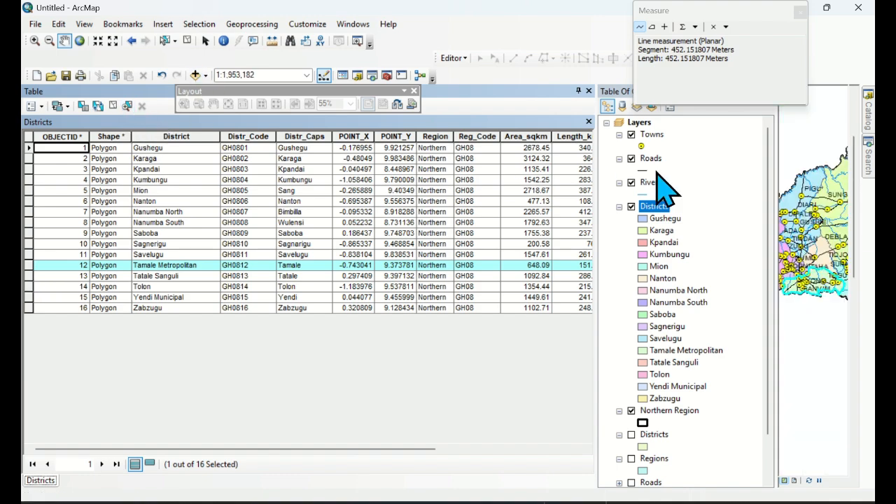
{"action": "left_click", "coordinate": [588, 122]}
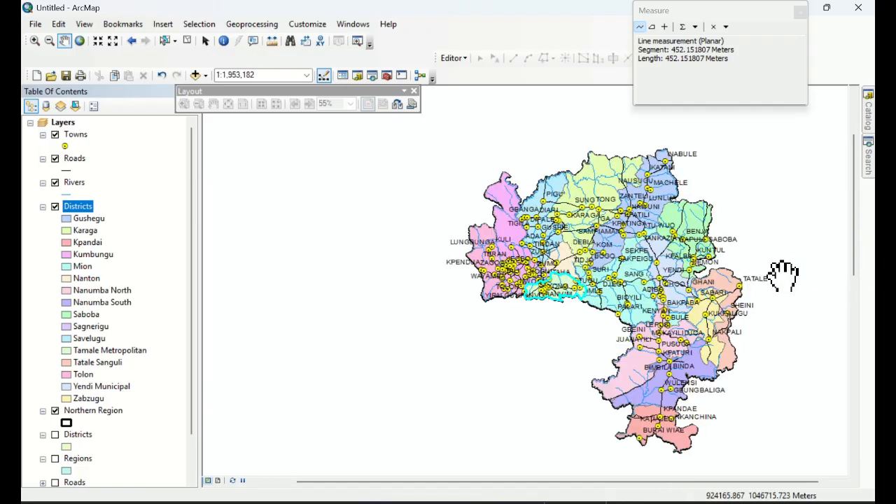
Hide the Districts and Roads layers around Tamale, leaving the Towns and Rivers layers displayed.
{"action": "scroll", "coordinate": [500, 224], "scroll_direction": "up", "scroll_amount": 5}
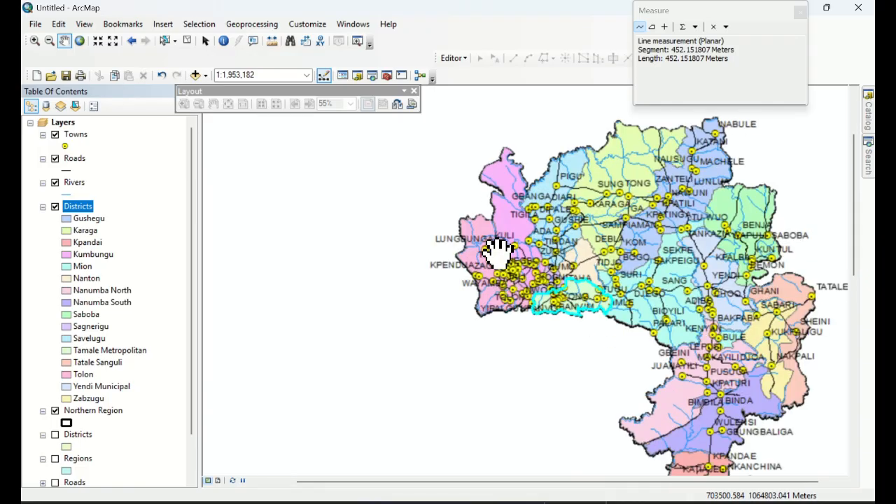
{"action": "scroll", "coordinate": [576, 282], "scroll_direction": "up", "scroll_amount": 10}
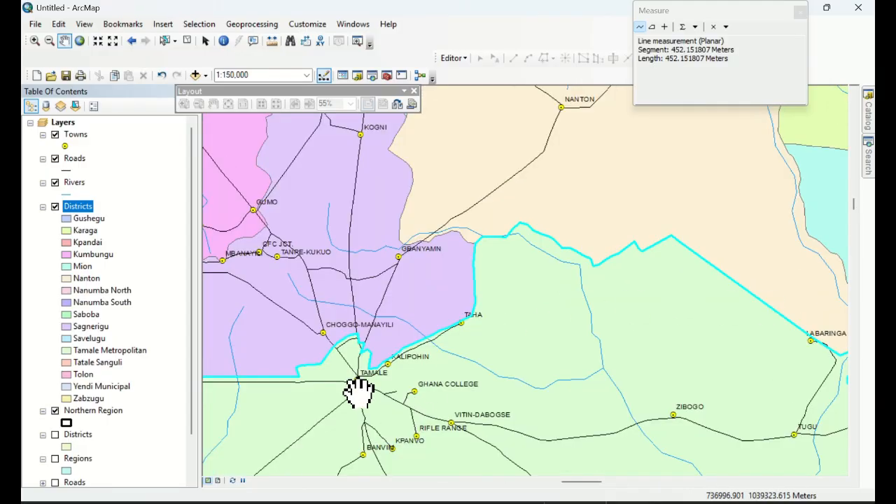
{"action": "scroll", "coordinate": [360, 380], "scroll_direction": "down", "scroll_amount": 3}
{"action": "scroll", "coordinate": [378, 387], "scroll_direction": "down", "scroll_amount": 2}
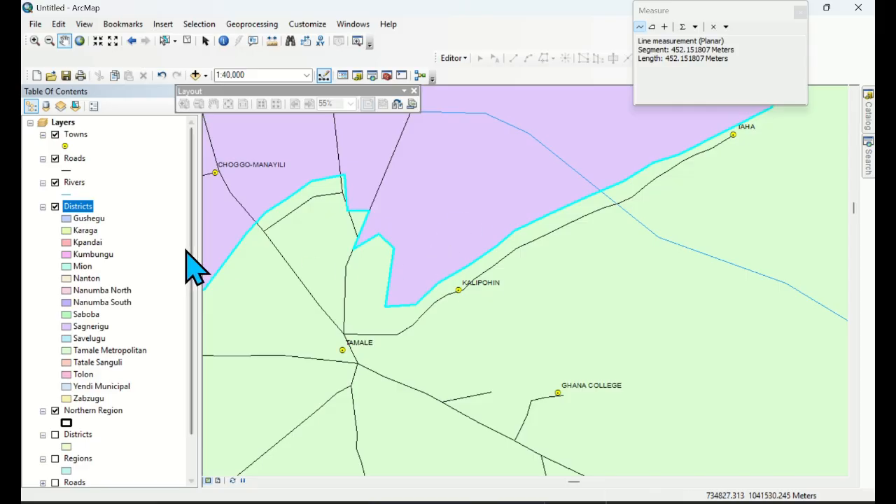
{"action": "left_click", "coordinate": [55, 207]}
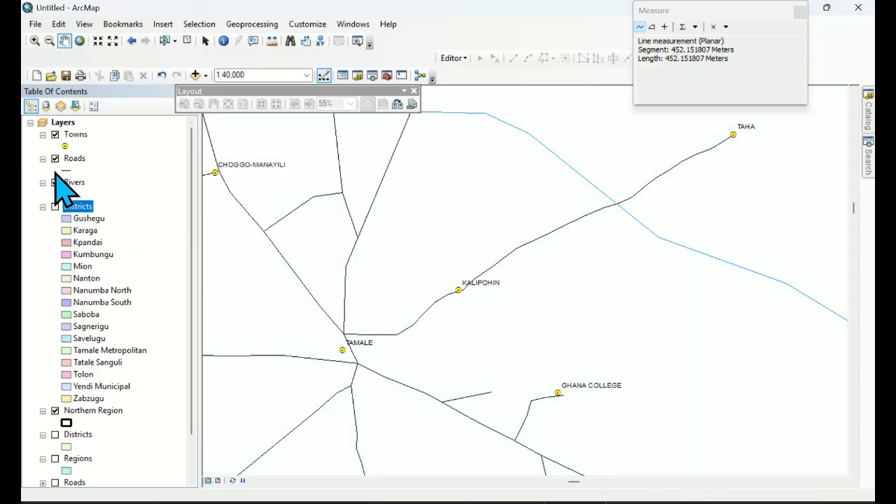
{"action": "left_click", "coordinate": [55, 159]}
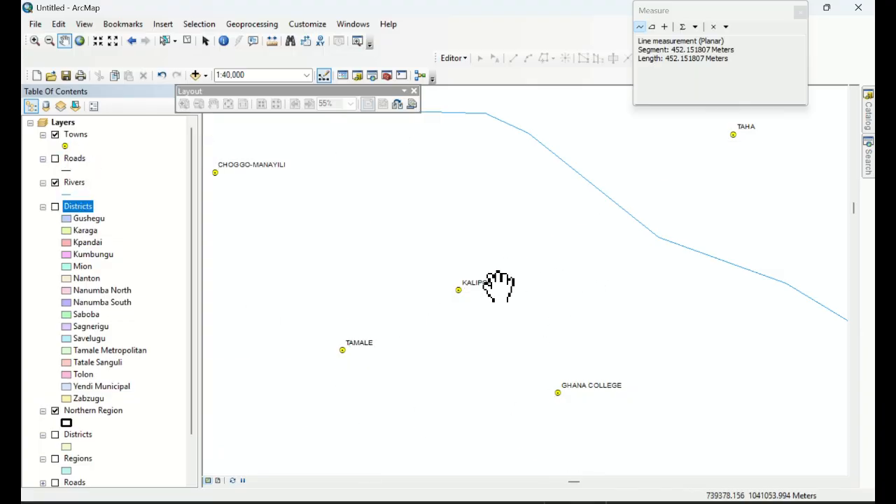
{"action": "left_click_drag", "start_coordinate": [725, 188], "coordinate": [727, 189]}
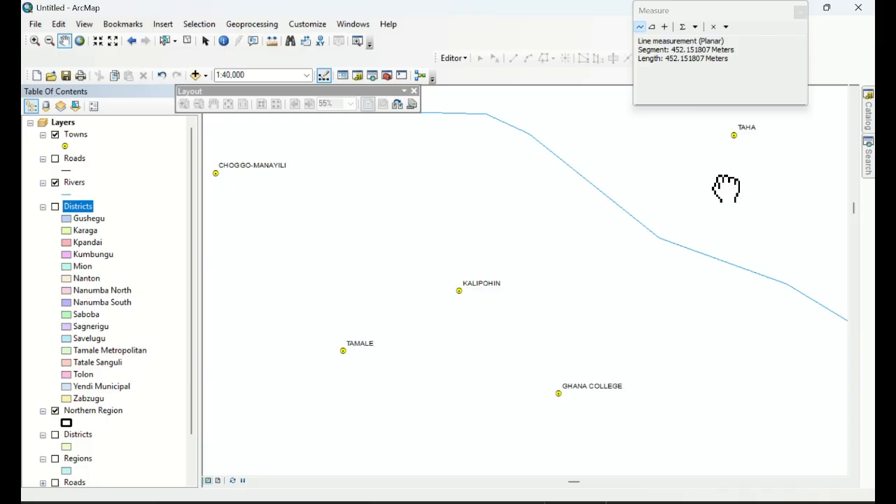
{"action": "scroll", "coordinate": [730, 192], "scroll_direction": "up", "scroll_amount": 2}
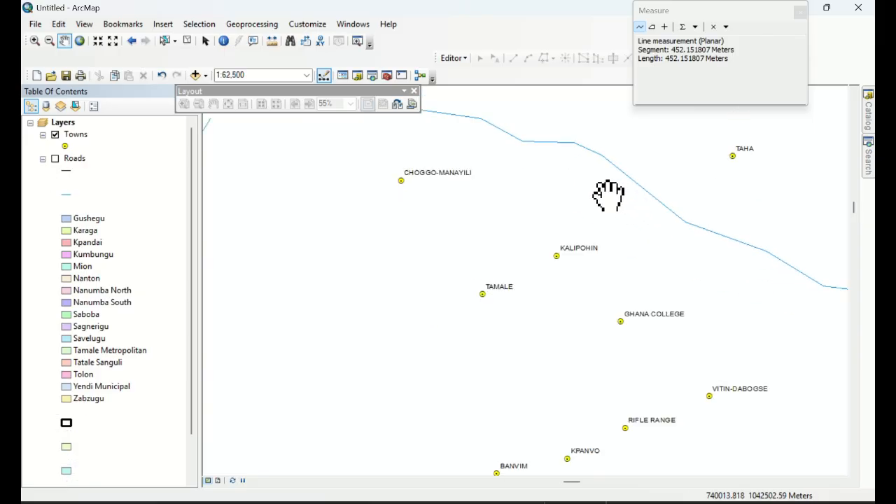
{"action": "scroll", "coordinate": [606, 196], "scroll_direction": "down", "scroll_amount": 1}
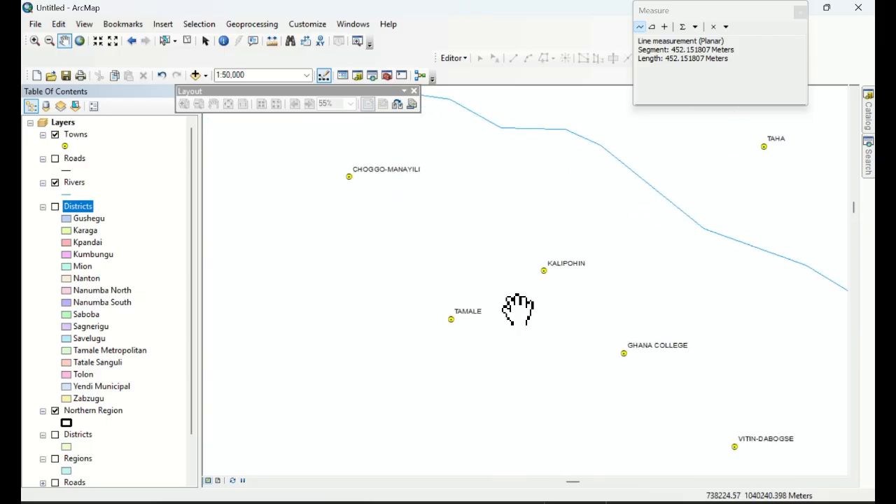
Measure the straight-line distance from the Tamale town point to the river north of it.
{"action": "left_click", "coordinate": [273, 43]}
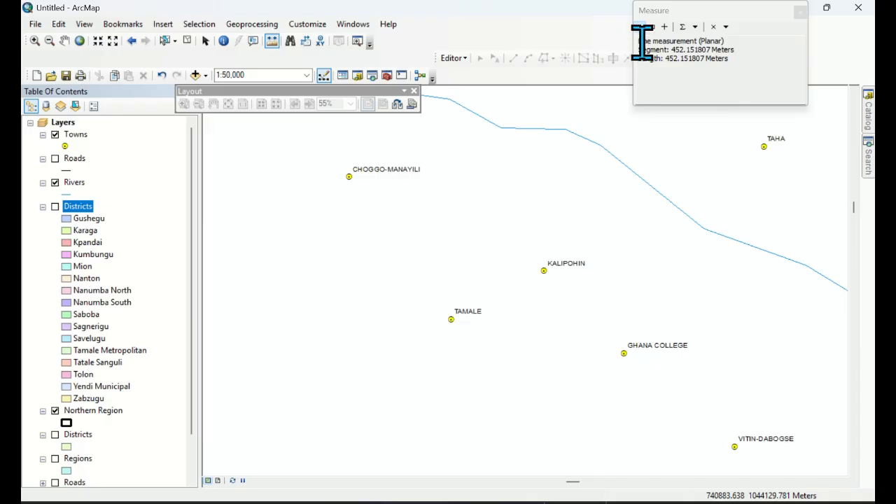
{"action": "left_click", "coordinate": [451, 319]}
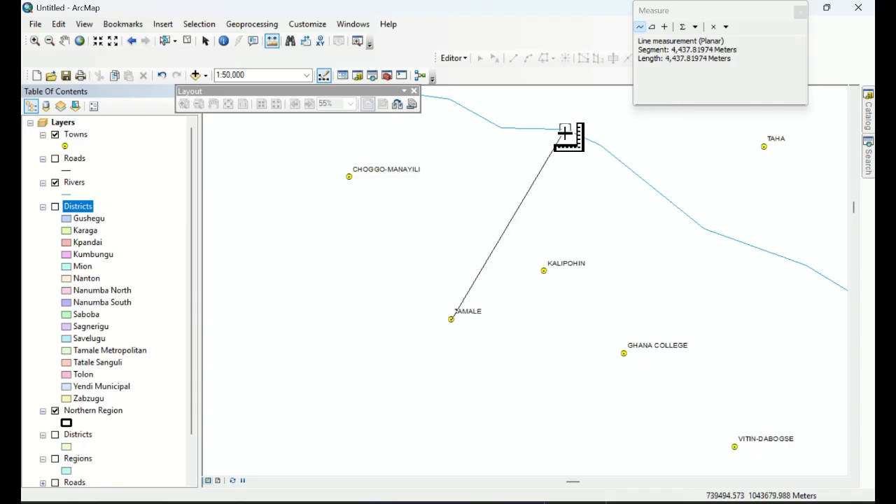
{"action": "double_click", "coordinate": [497, 130]}
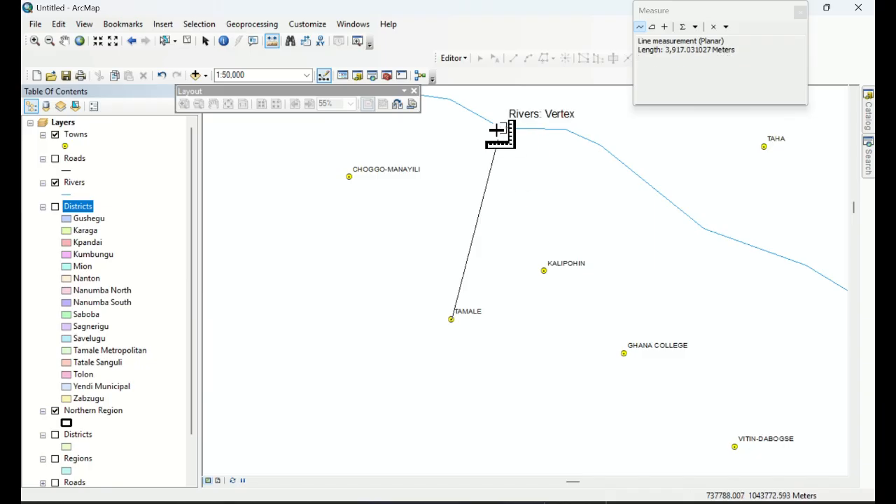
Zoom to the Northern Region layer, turn the Roads and Districts layers back on and return to layout view.
{"action": "scroll", "coordinate": [521, 200], "scroll_direction": "down", "scroll_amount": 3}
{"action": "scroll", "coordinate": [521, 200], "scroll_direction": "up", "scroll_amount": 9}
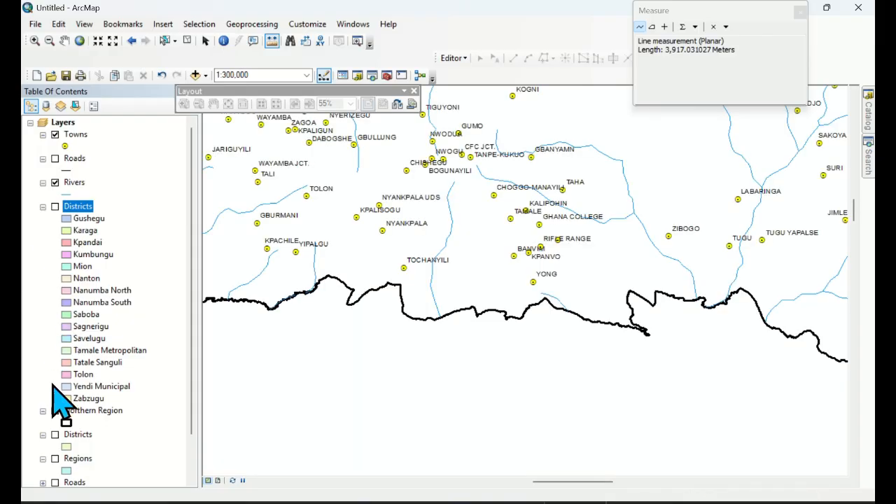
{"action": "left_click", "coordinate": [100, 412]}
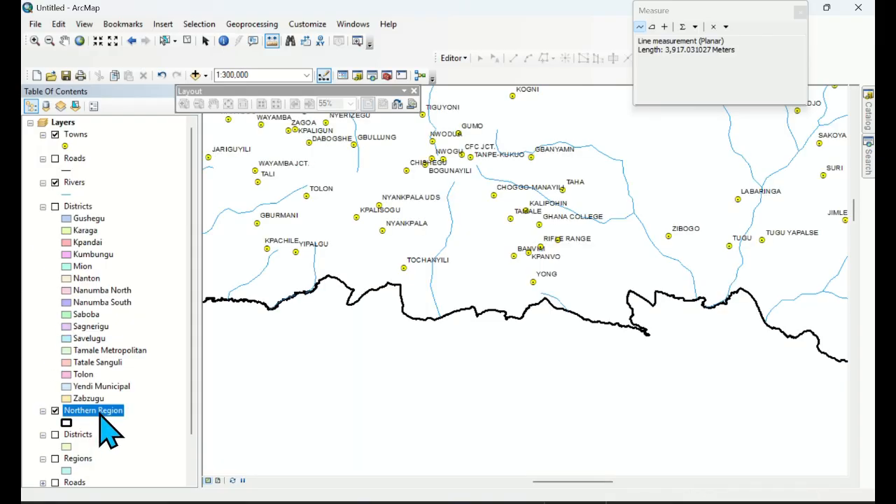
{"action": "right_click", "coordinate": [100, 412]}
{"action": "left_click", "coordinate": [161, 199]}
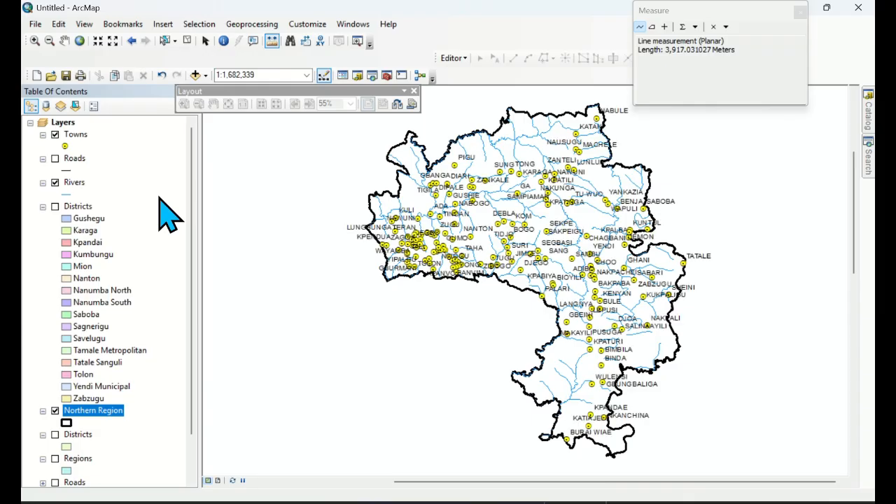
{"action": "left_click", "coordinate": [56, 158]}
{"action": "left_click", "coordinate": [56, 182]}
{"action": "left_click", "coordinate": [65, 208]}
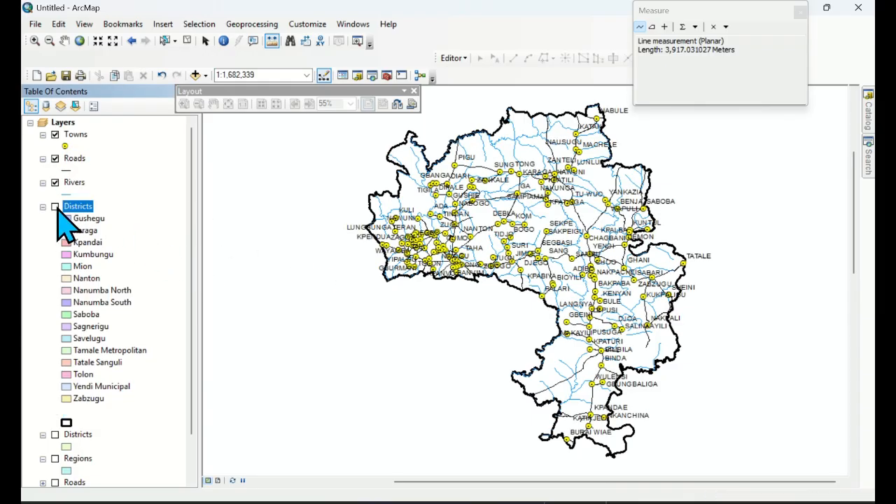
{"action": "left_click", "coordinate": [55, 207]}
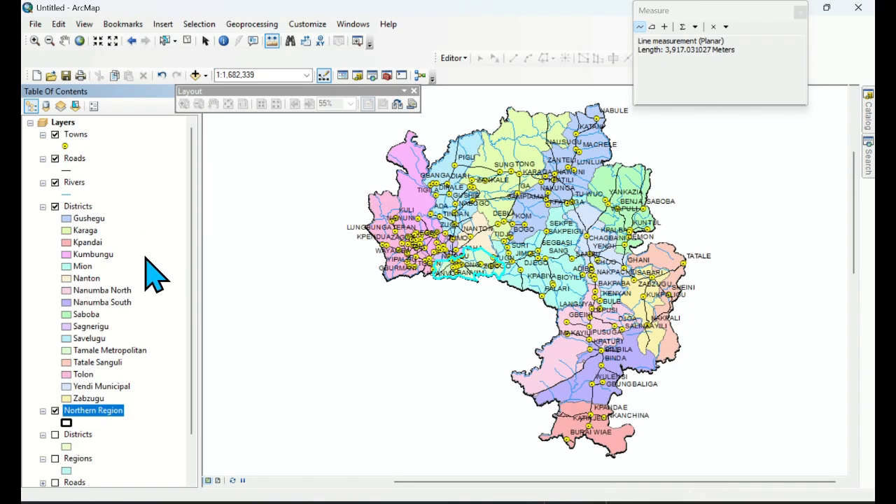
{"action": "left_click", "coordinate": [218, 481]}
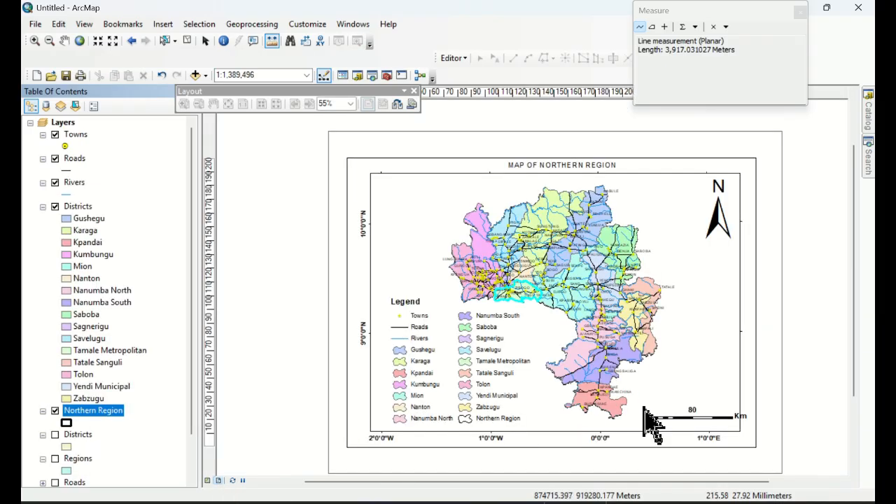